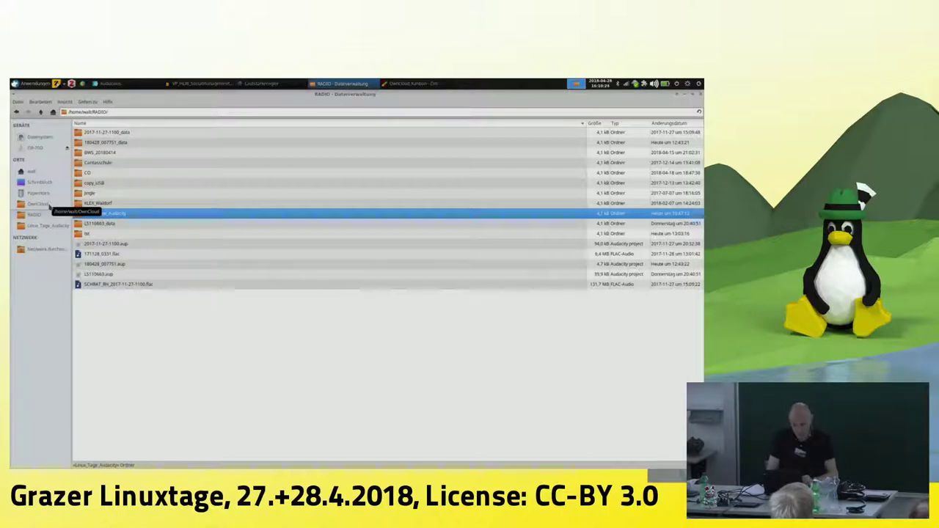
Open the DR-70D recorder's MUSIC folder in a smaller, widened window, sort it by newest modification date and select the newest WAV file
{"action": "left_click", "coordinate": [44, 151]}
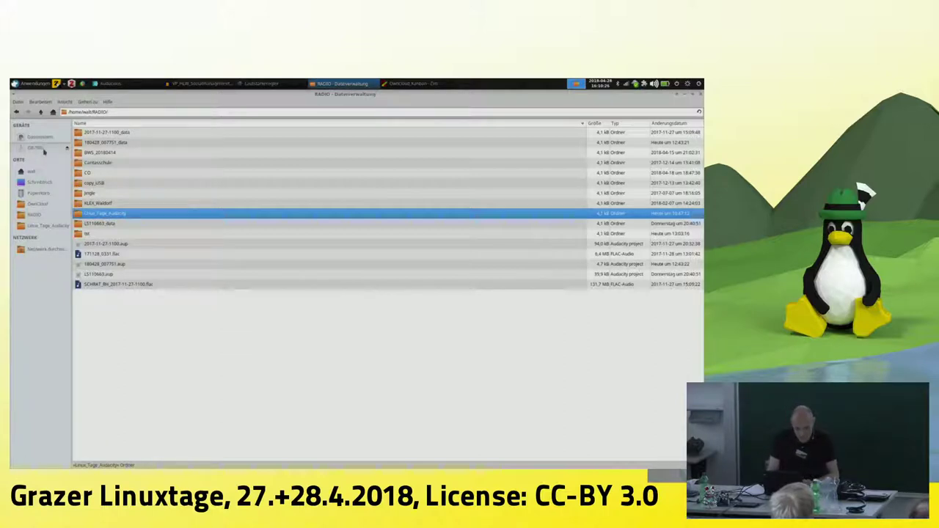
{"action": "double_click", "coordinate": [126, 137]}
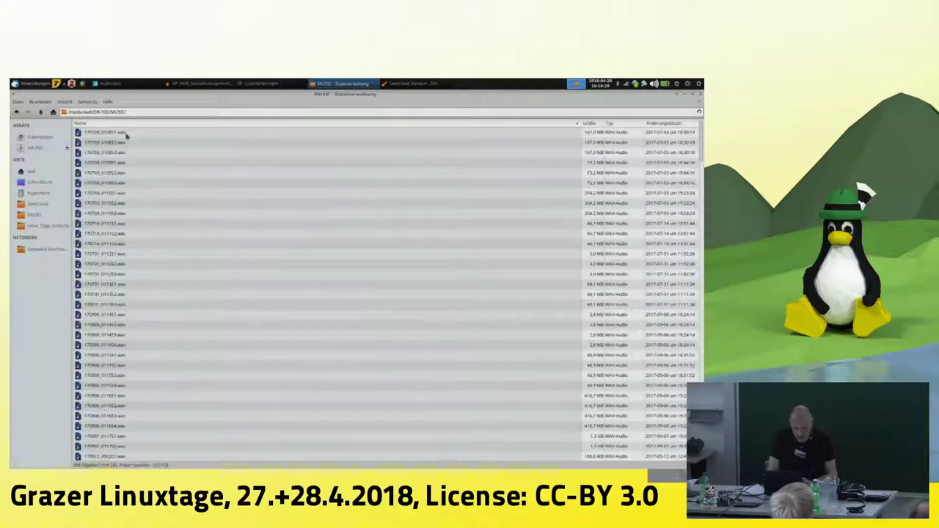
{"action": "left_click_drag", "start_coordinate": [328, 97], "coordinate": [227, 103]}
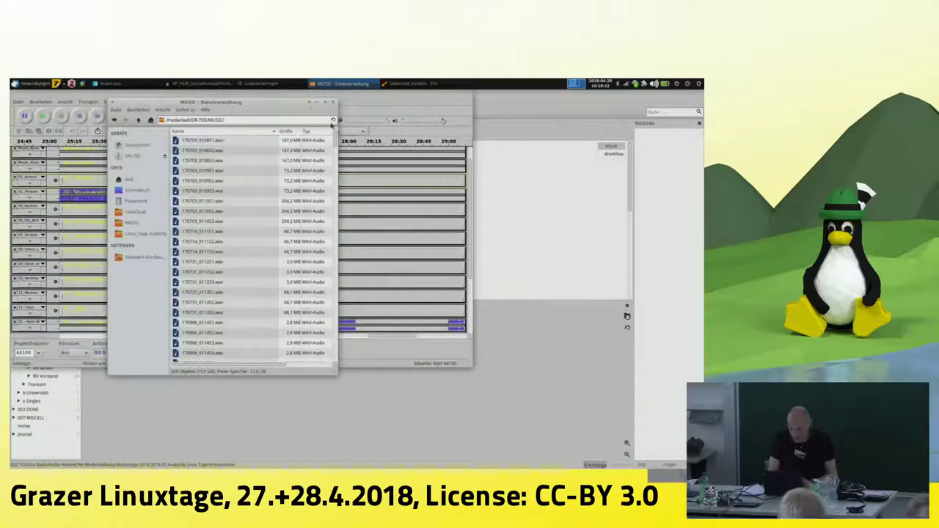
{"action": "left_click_drag", "start_coordinate": [337, 132], "coordinate": [449, 133]}
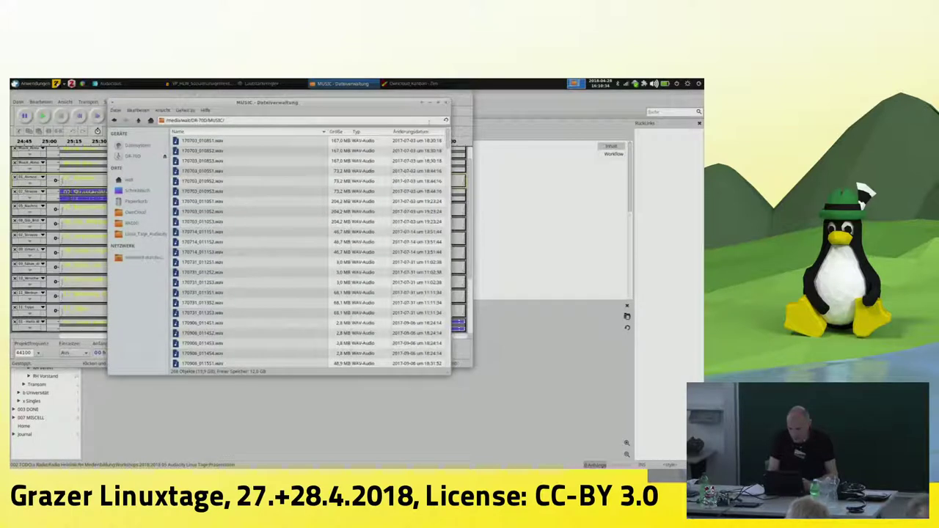
{"action": "left_click", "coordinate": [422, 133]}
{"action": "left_click", "coordinate": [253, 142]}
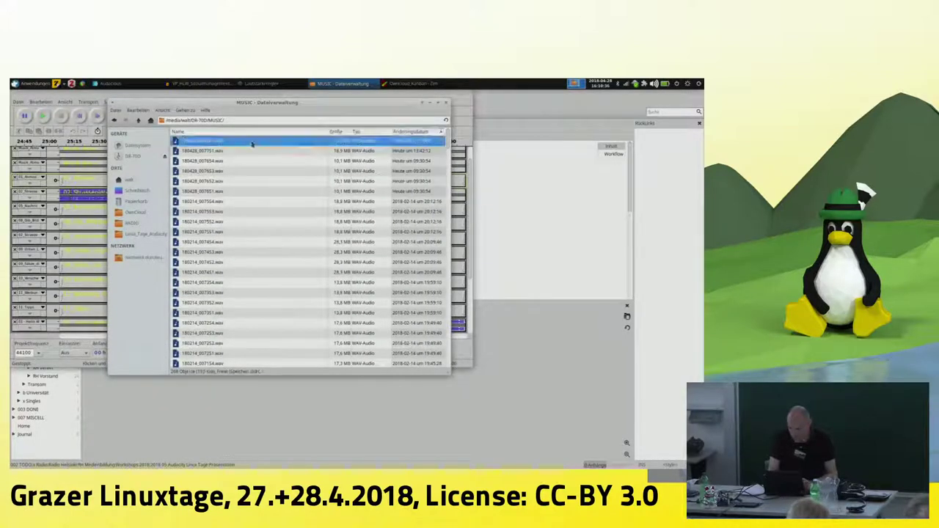
Create a new empty Audacity project and close the VP_HLW_Sozialmanagement_Fake_News_05 project
{"action": "left_click", "coordinate": [22, 103]}
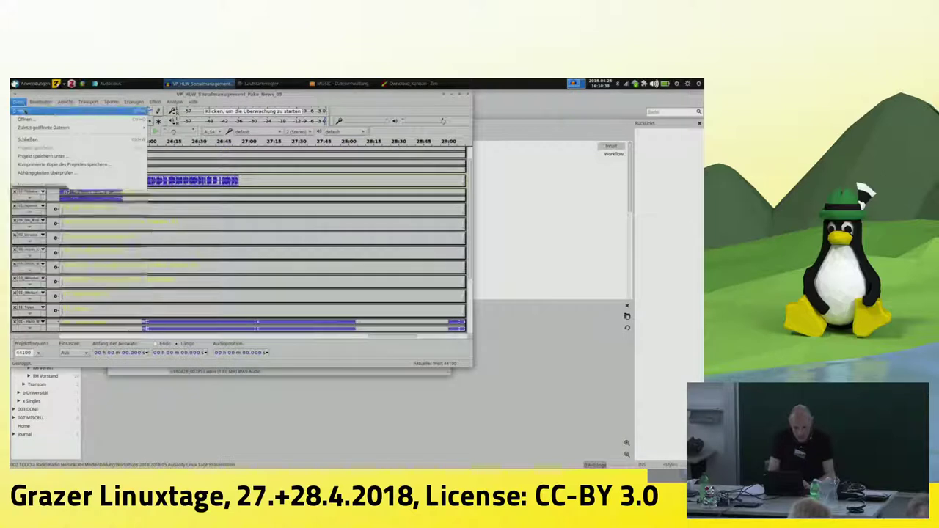
{"action": "left_click", "coordinate": [35, 115]}
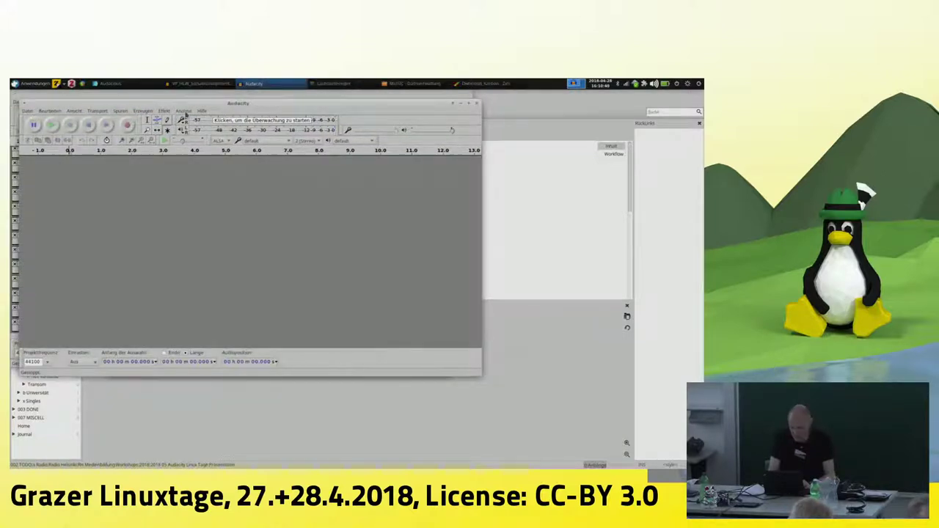
{"action": "left_click", "coordinate": [180, 84]}
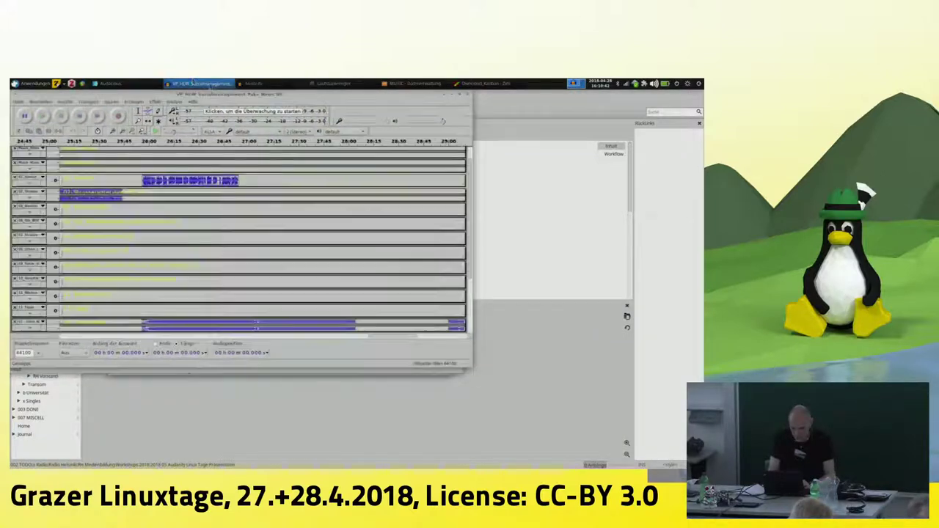
{"action": "left_click", "coordinate": [462, 95]}
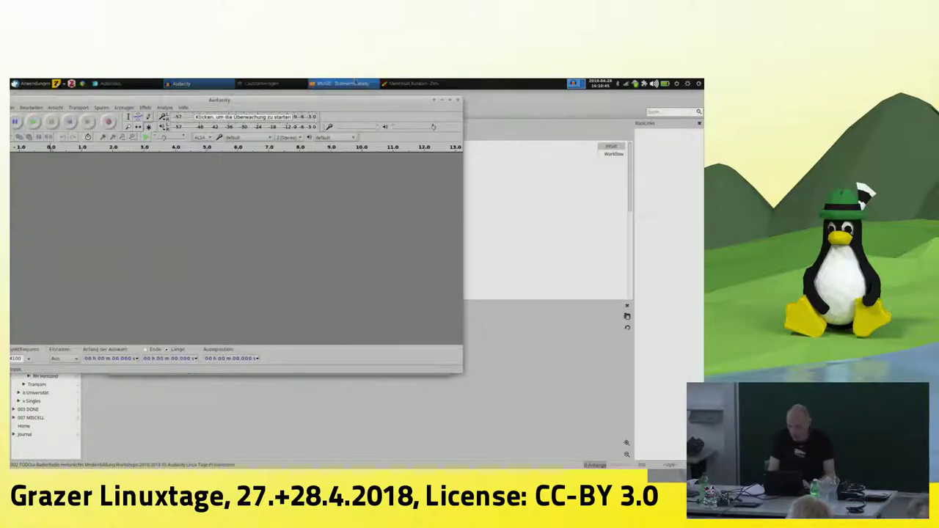
Import the newest recording from the file manager's MUSIC folder, 180428_007851.wav, into the empty Audacity project
{"action": "left_click", "coordinate": [339, 84]}
{"action": "left_click_drag", "start_coordinate": [282, 105], "coordinate": [388, 107]}
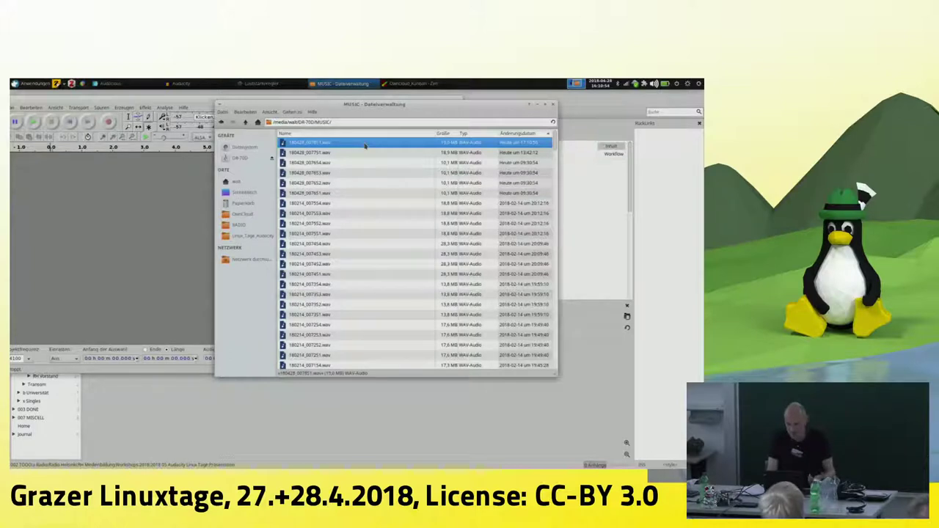
{"action": "left_click_drag", "start_coordinate": [365, 145], "coordinate": [137, 220]}
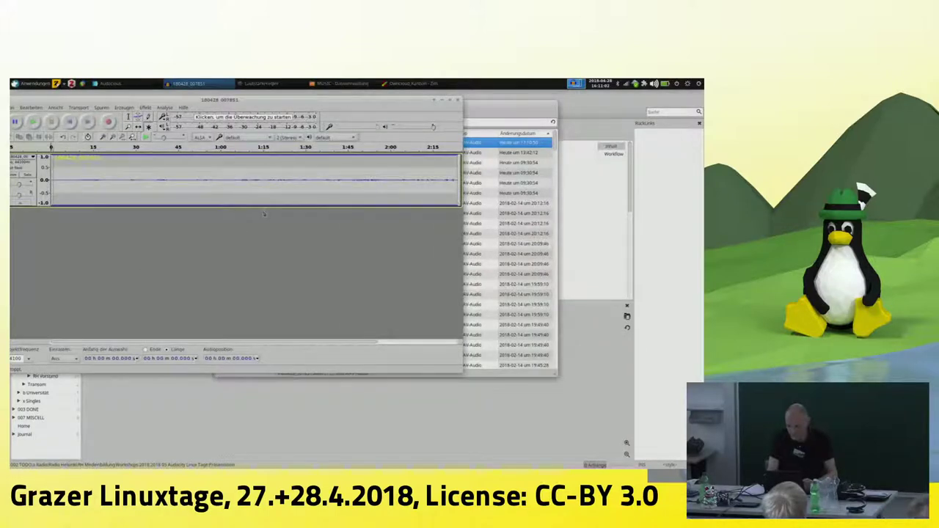
Enlarge the imported track's height to nearly fill the project window and select the track's entire audio
{"action": "left_click_drag", "start_coordinate": [249, 206], "coordinate": [255, 303]}
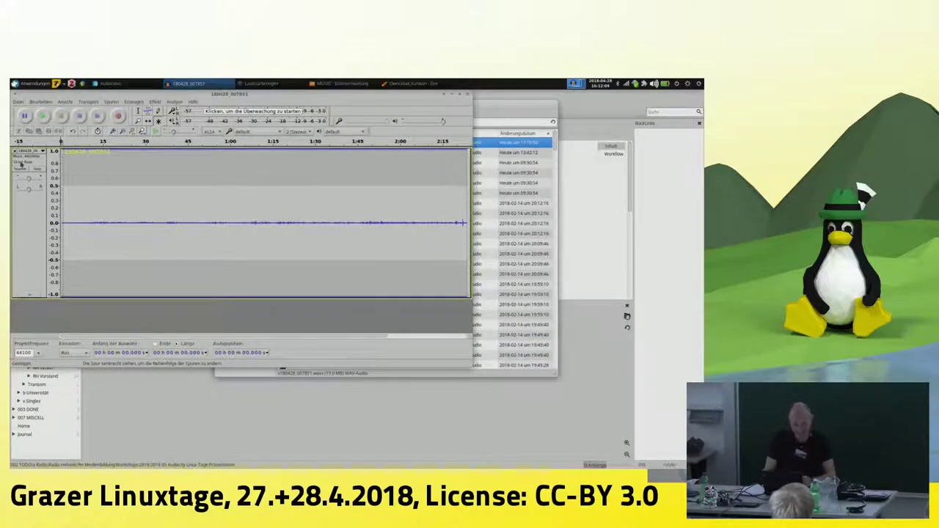
{"action": "left_click", "coordinate": [36, 224]}
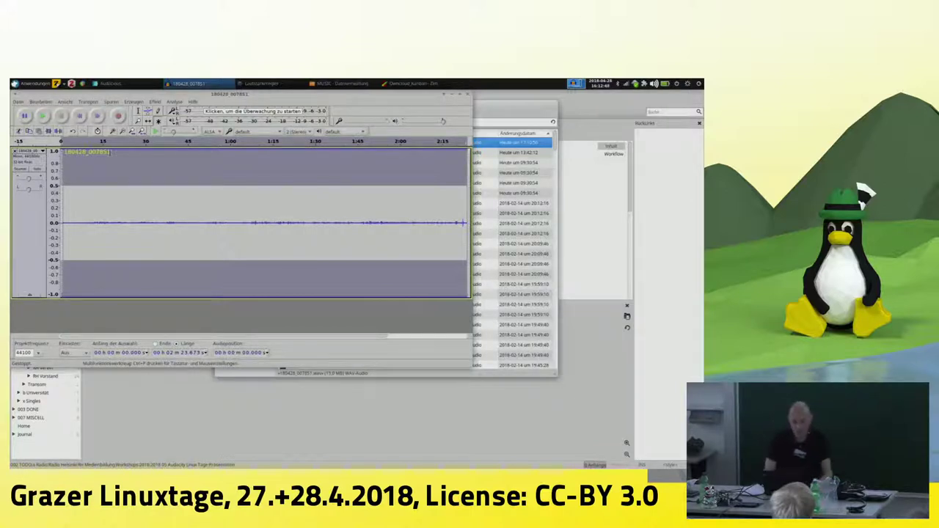
Examine the Spuren, Programmoberfläche and Tastatur preferences, leaving them without saving changes
{"action": "left_click", "coordinate": [45, 103]}
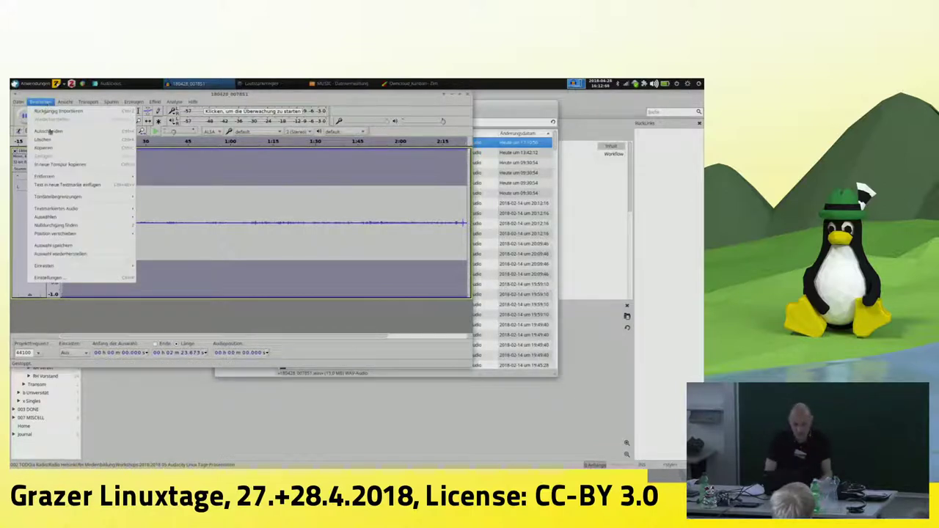
{"action": "left_click", "coordinate": [69, 277]}
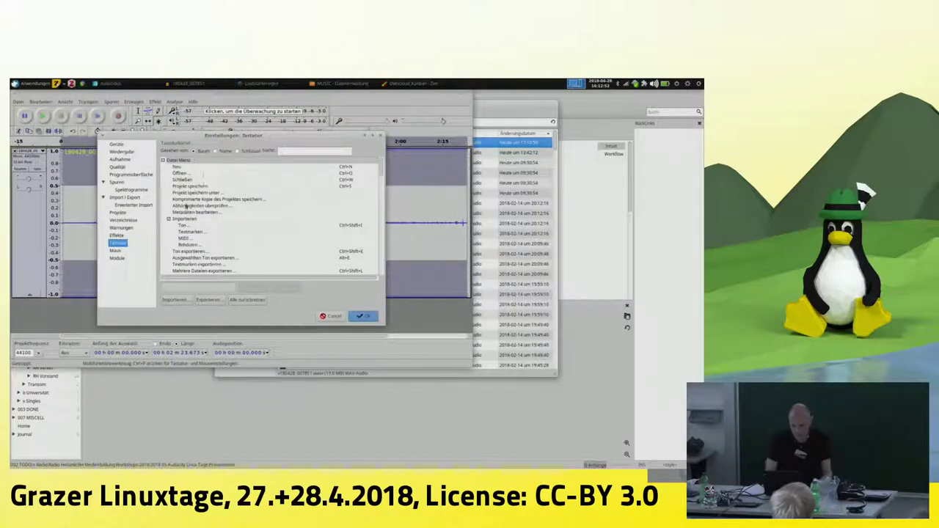
{"action": "left_click", "coordinate": [123, 182]}
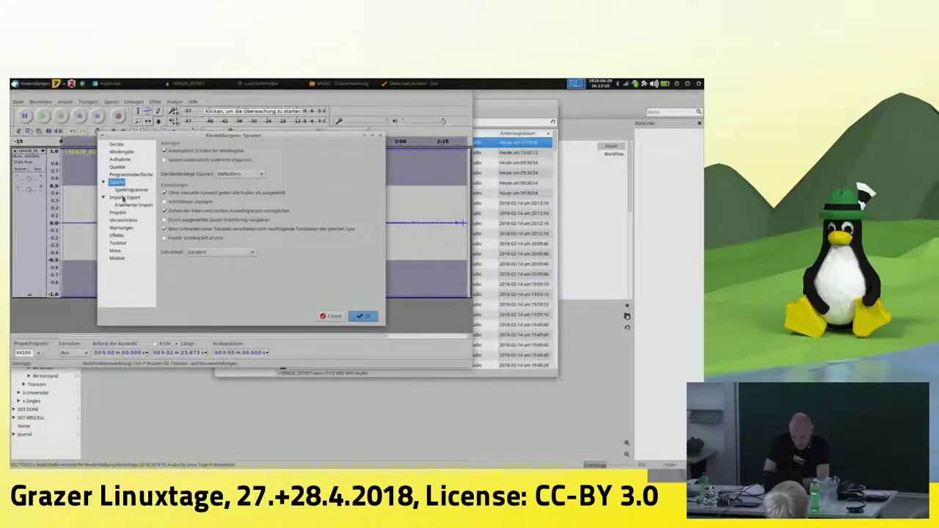
{"action": "left_click", "coordinate": [125, 175]}
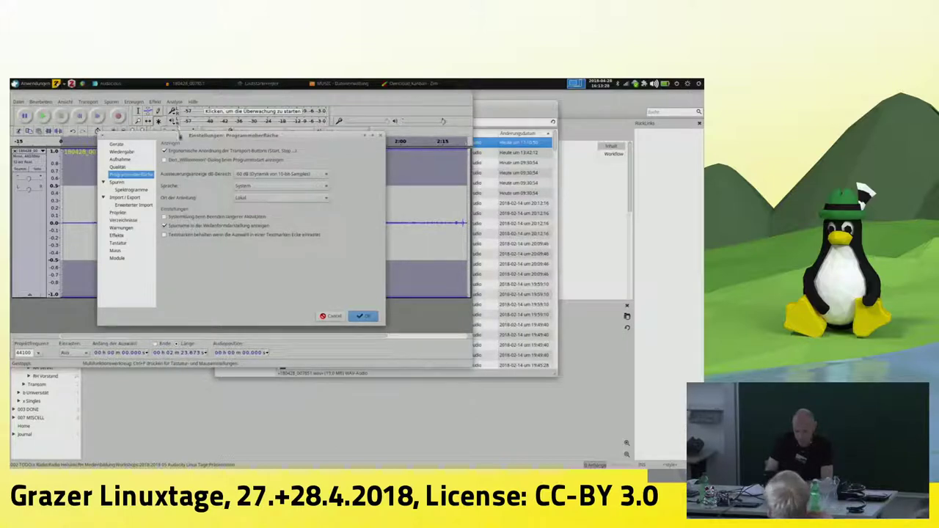
{"action": "left_click_drag", "start_coordinate": [180, 134], "coordinate": [250, 156]}
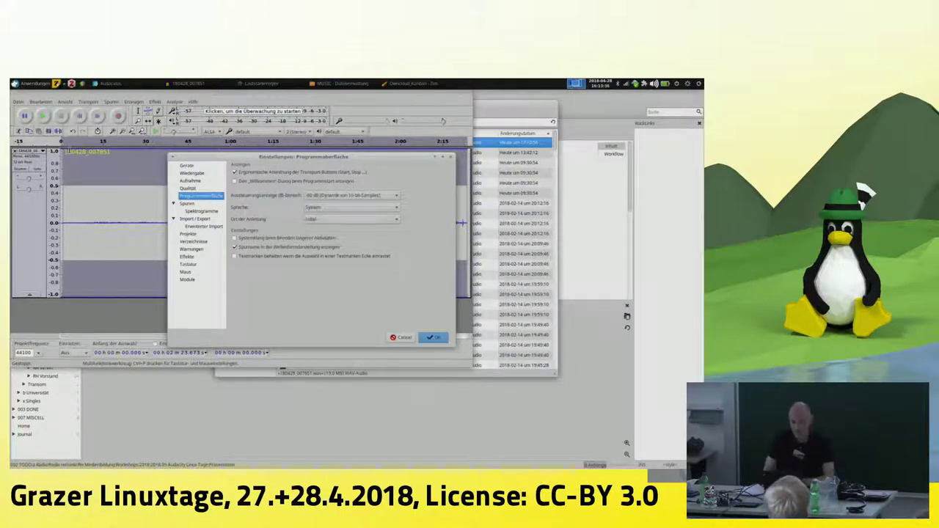
{"action": "left_click", "coordinate": [201, 265]}
{"action": "left_click_drag", "start_coordinate": [256, 164], "coordinate": [161, 124]}
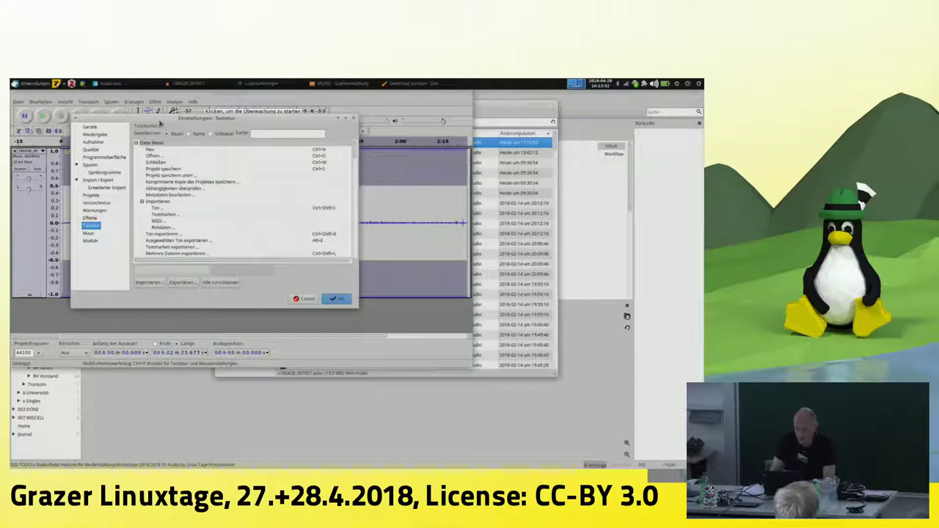
{"action": "left_click", "coordinate": [302, 300]}
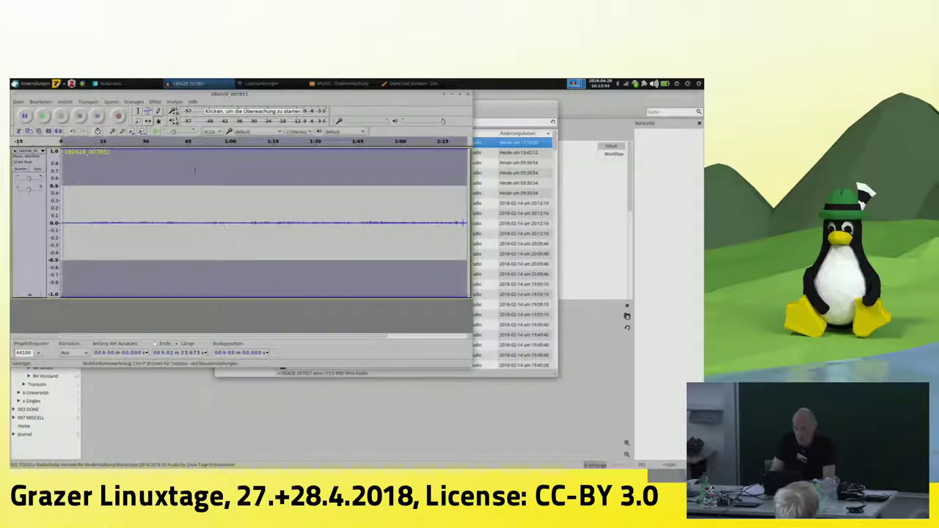
Search the keyboard preferences for "normal" and inspect the shortcut assigned to the Normalisieren effect, without saving changes
{"action": "left_click", "coordinate": [155, 101]}
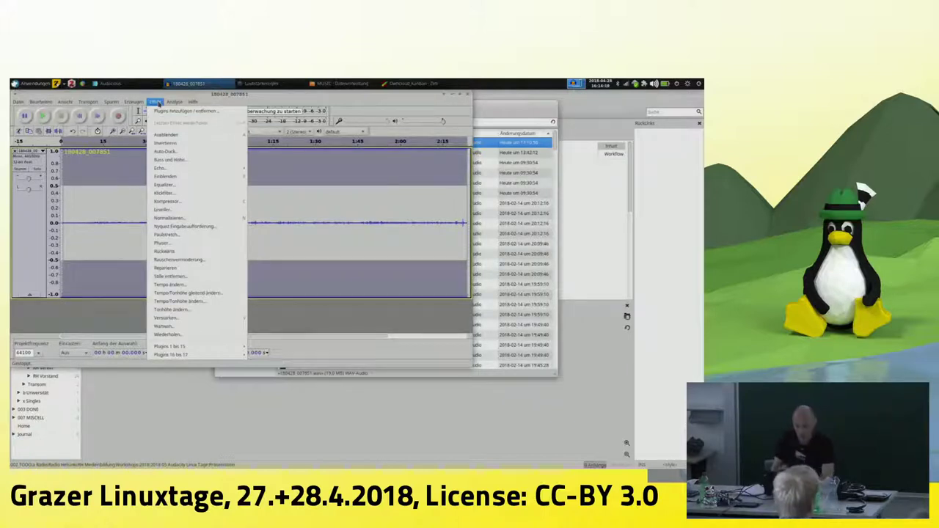
{"action": "mouse_move", "coordinate": [45, 103]}
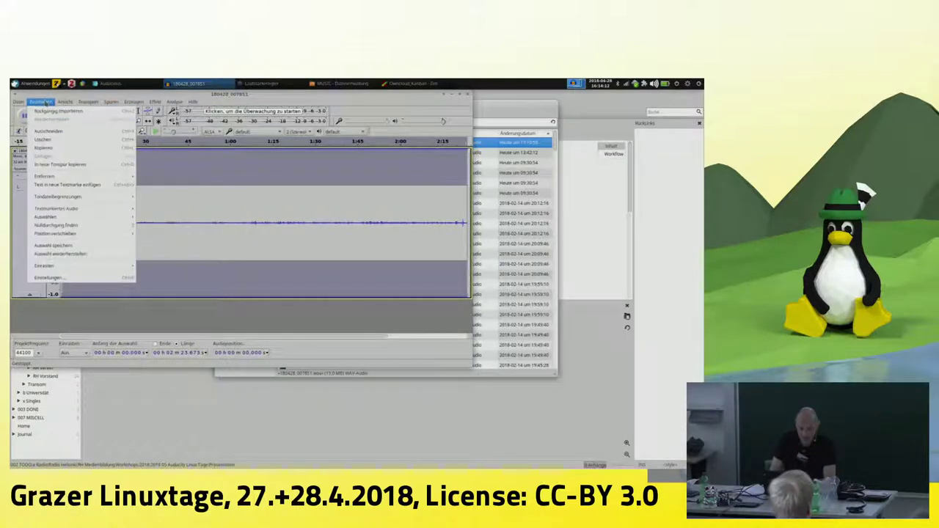
{"action": "left_click", "coordinate": [48, 277]}
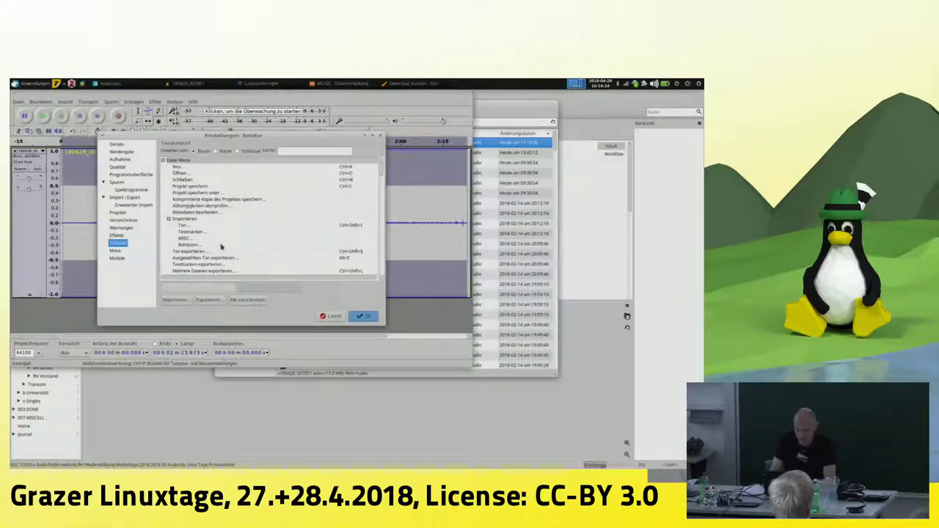
{"action": "left_click", "coordinate": [285, 152]}
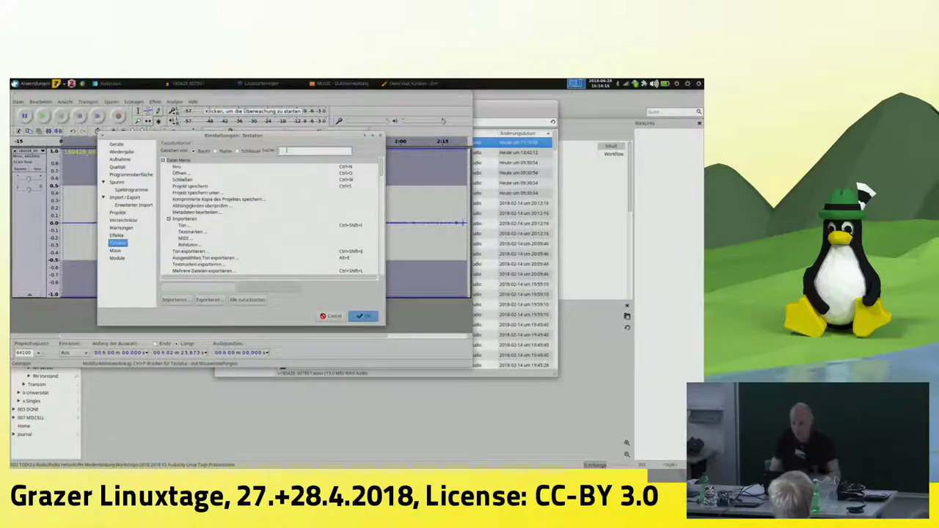
{"action": "type", "text": "normal"}
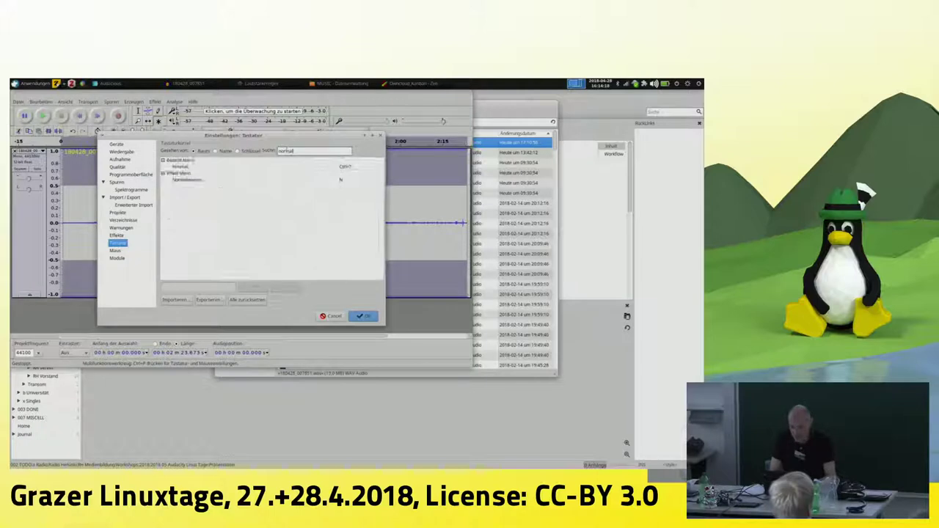
{"action": "left_click", "coordinate": [267, 181]}
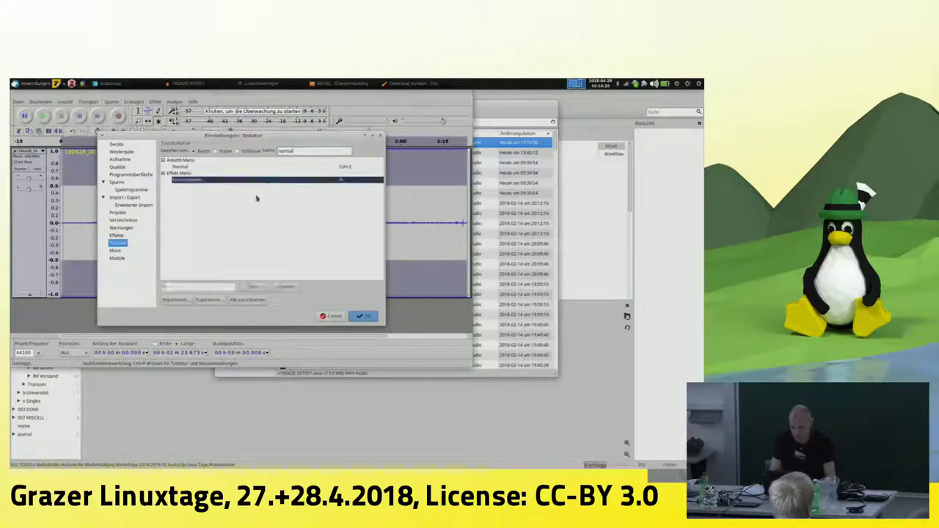
{"action": "left_click", "coordinate": [192, 286]}
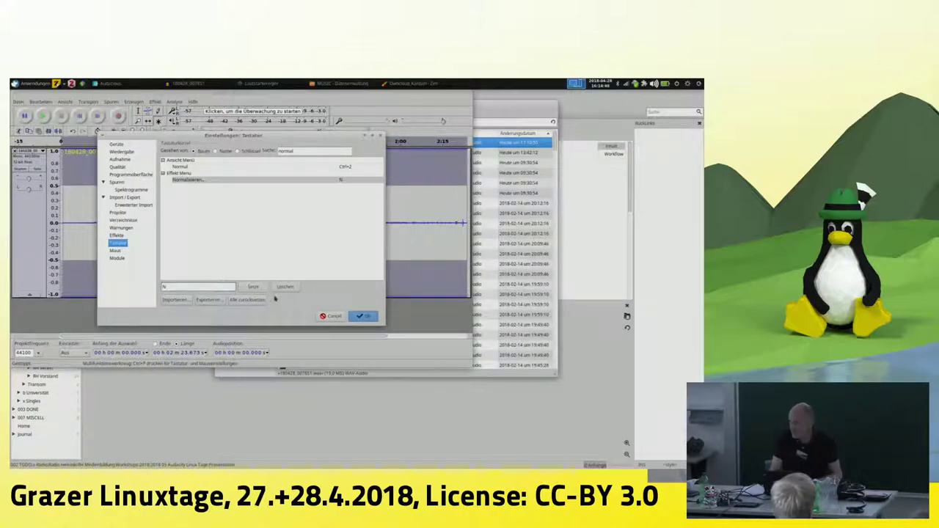
{"action": "left_click", "coordinate": [330, 317]}
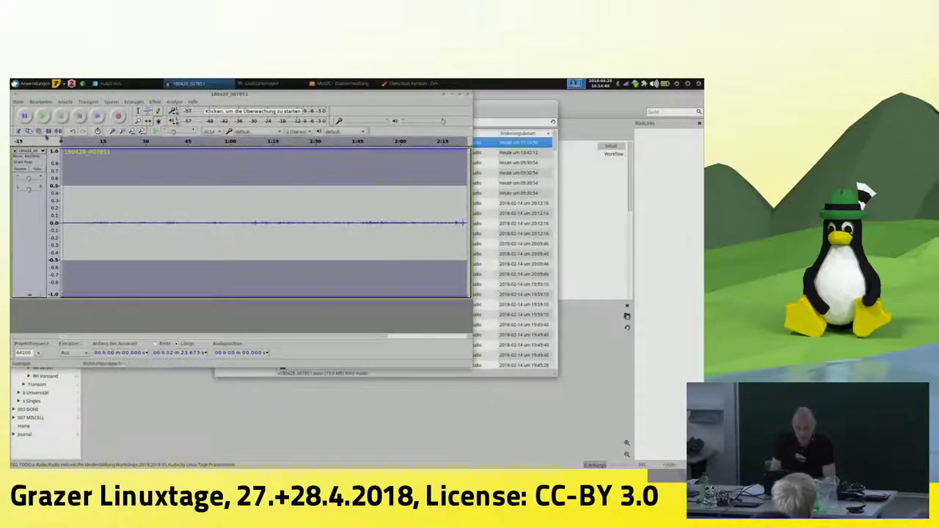
Check the temporary files location in the Verzeichnisse preferences, without saving changes
{"action": "left_click", "coordinate": [42, 101]}
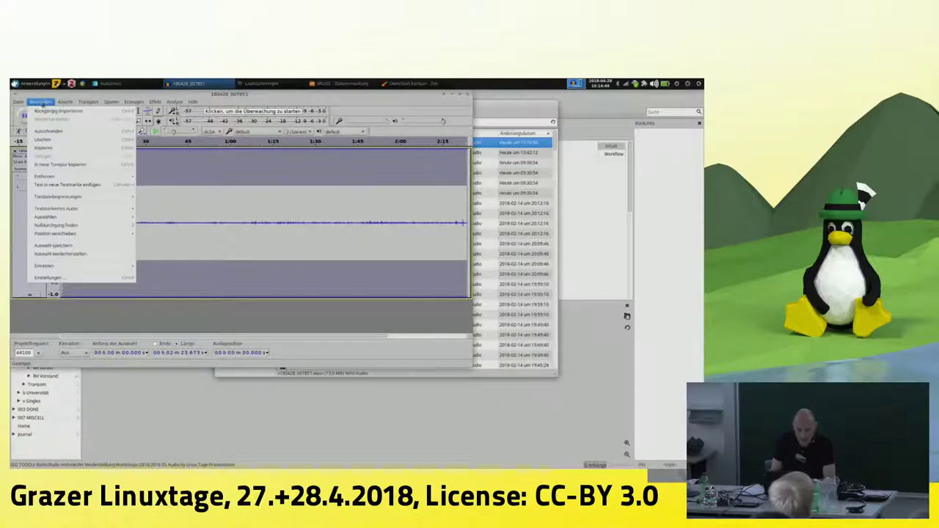
{"action": "left_click", "coordinate": [51, 272]}
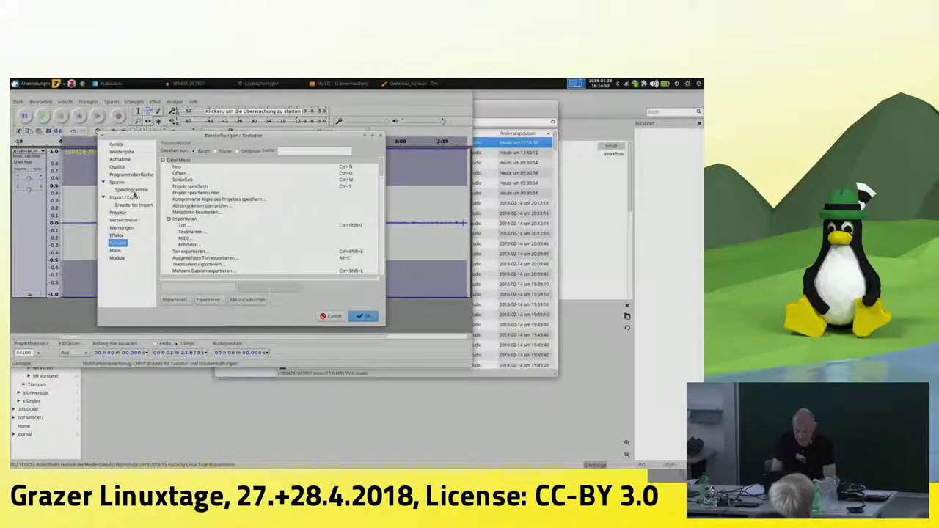
{"action": "left_click", "coordinate": [122, 220]}
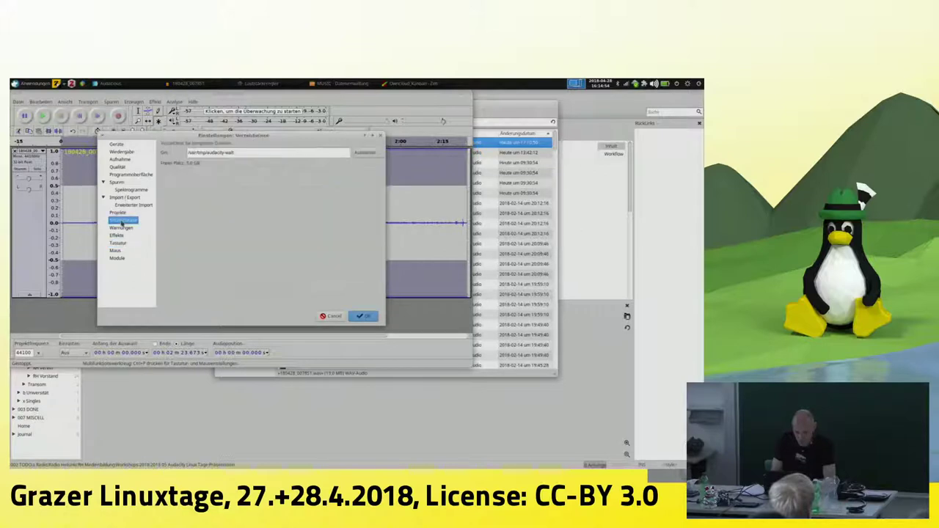
{"action": "left_click", "coordinate": [242, 152]}
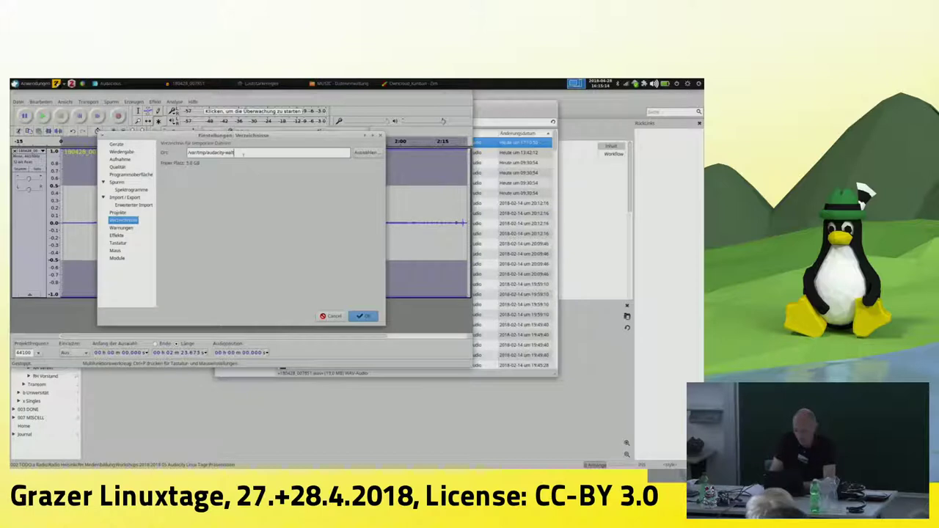
{"action": "left_click", "coordinate": [330, 317]}
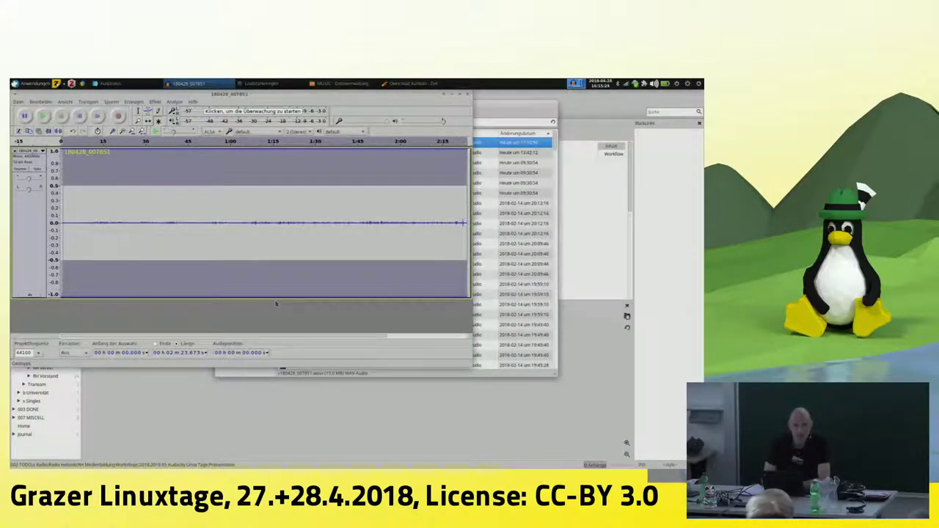
{"action": "left_click", "coordinate": [19, 101]}
{"action": "mouse_move", "coordinate": [39, 102]}
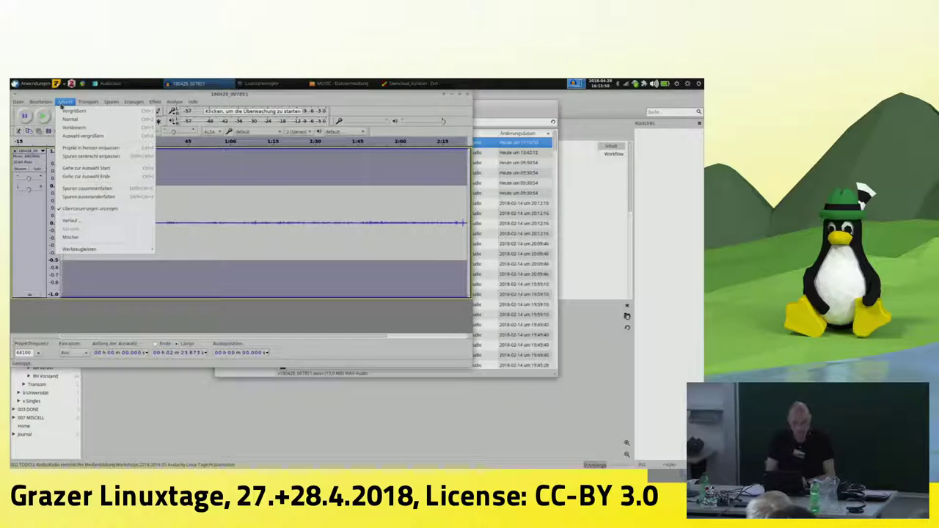
{"action": "mouse_move", "coordinate": [94, 104]}
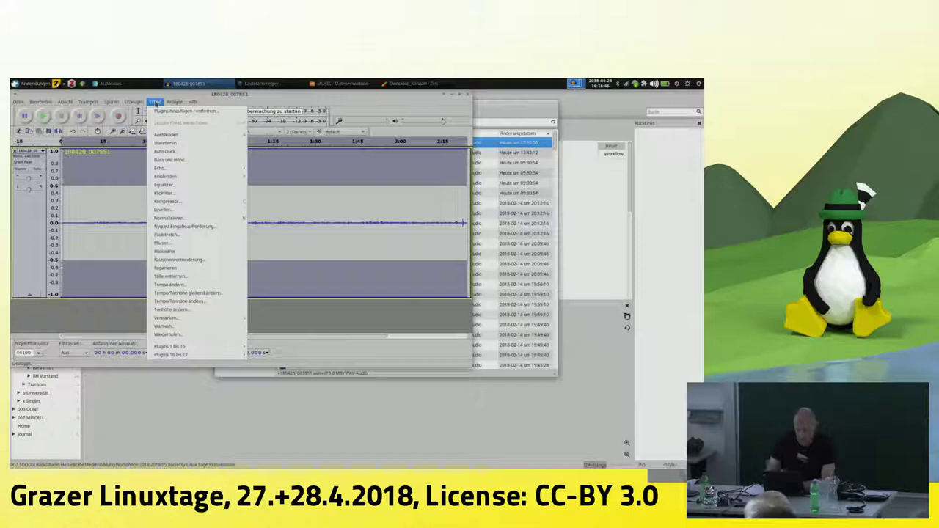
Try an amplification of 32.5 dB on the selected track with the Verstärken effect, without applying it
{"action": "left_click", "coordinate": [188, 320]}
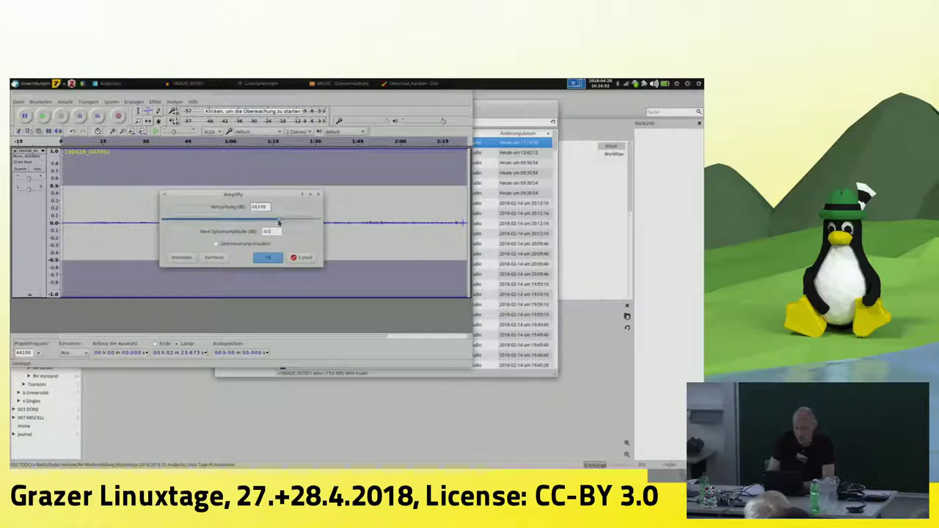
{"action": "mouse_move", "coordinate": [278, 222]}
{"action": "left_mouse_down"}
{"action": "mouse_move", "coordinate": [225, 226]}
{"action": "mouse_move", "coordinate": [291, 220]}
{"action": "left_mouse_up"}
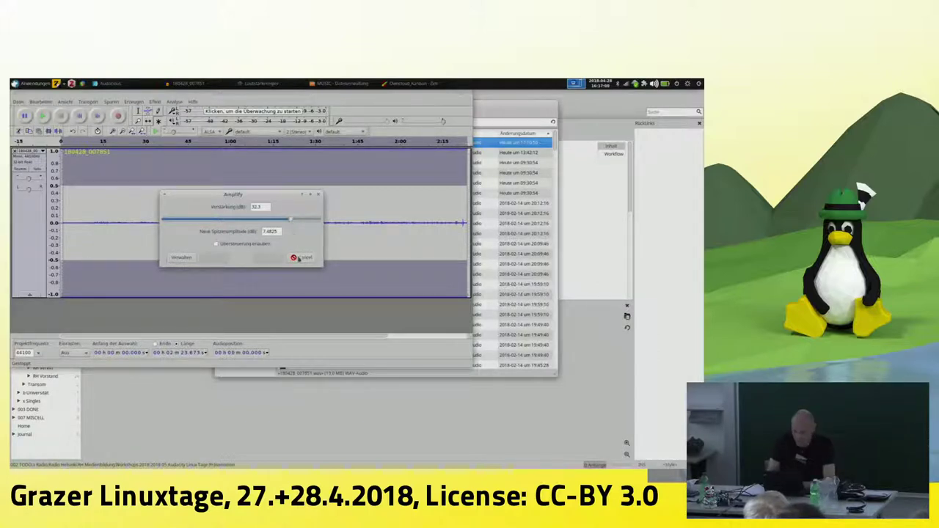
{"action": "left_click", "coordinate": [298, 259]}
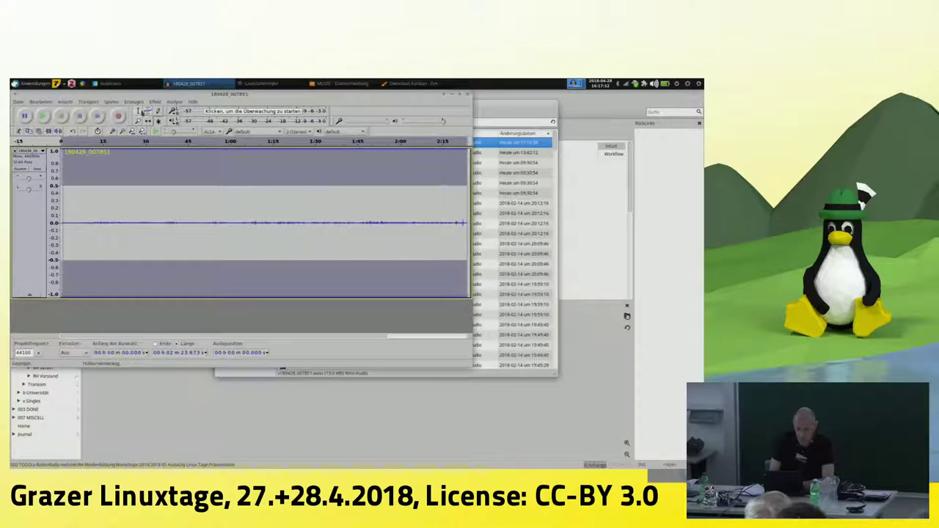
Select about 41 s of audio from about 24.5 s, and use the envelope tool to halve the track's level and restore it
{"action": "left_click", "coordinate": [139, 110]}
{"action": "left_click_drag", "start_coordinate": [130, 220], "coordinate": [247, 220]}
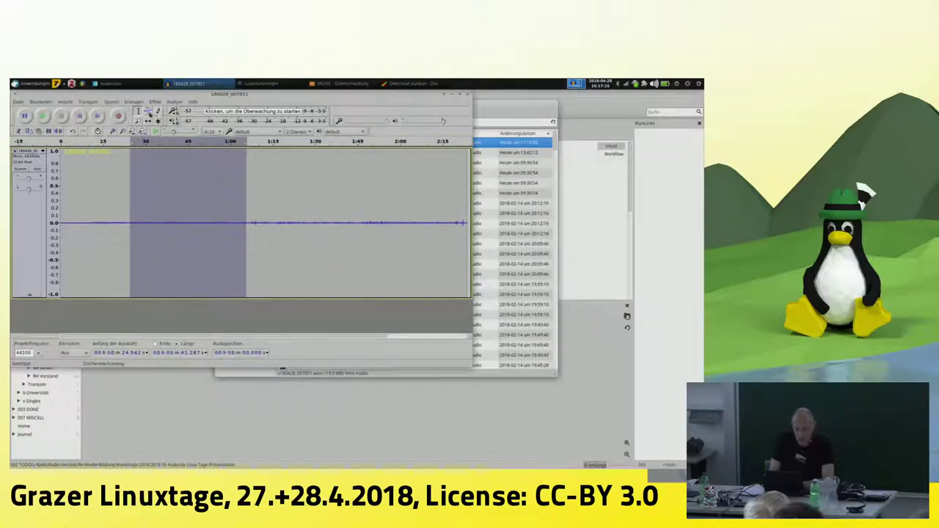
{"action": "left_click", "coordinate": [147, 112]}
{"action": "left_click_drag", "start_coordinate": [165, 150], "coordinate": [160, 183]}
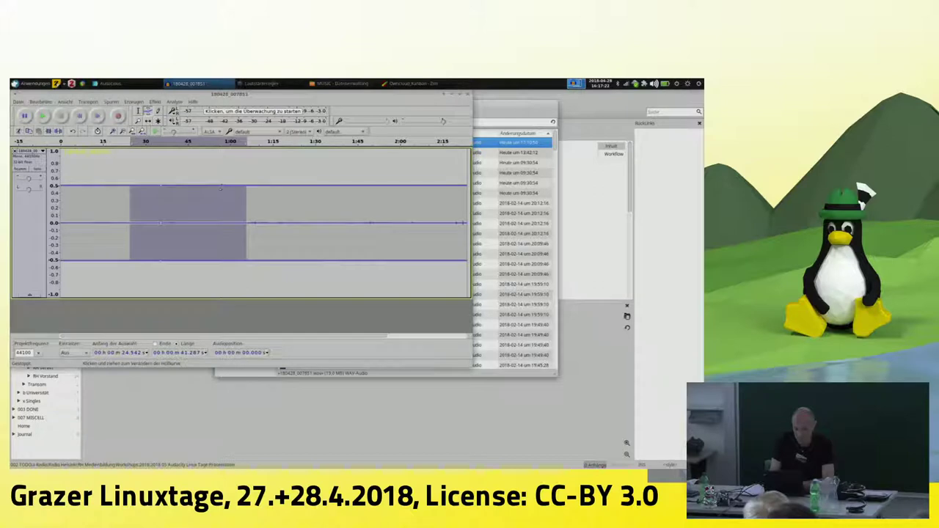
{"action": "left_click_drag", "start_coordinate": [226, 185], "coordinate": [229, 151]}
{"action": "mouse_move", "coordinate": [160, 185]}
{"action": "left_mouse_down"}
{"action": "mouse_move", "coordinate": [155, 147]}
{"action": "mouse_move", "coordinate": [150, 185]}
{"action": "left_mouse_up"}
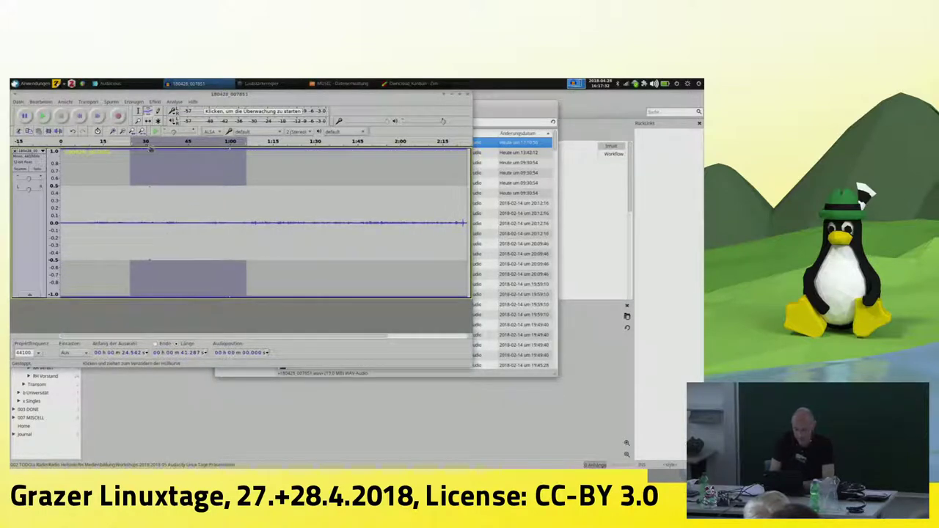
Try the time shift tool on the track, ending with the multi-tool active
{"action": "left_click", "coordinate": [148, 121]}
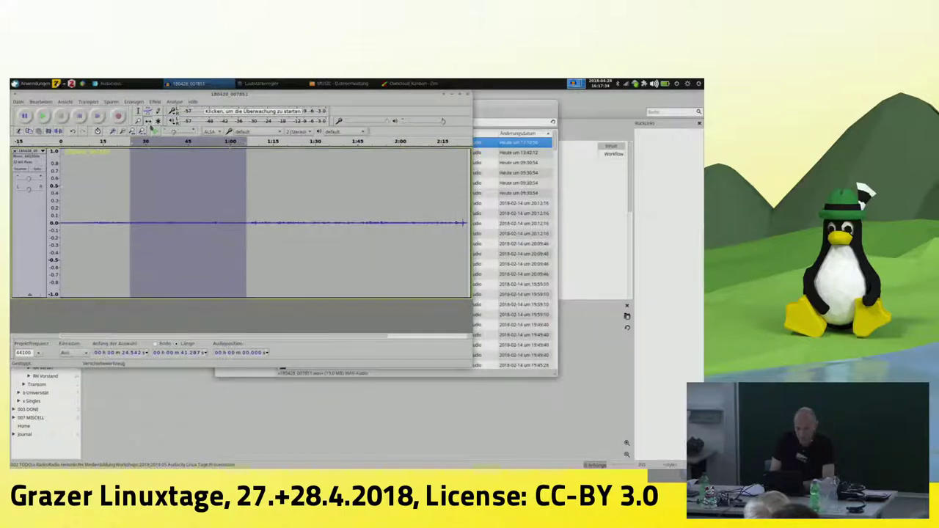
{"action": "mouse_move", "coordinate": [116, 186]}
{"action": "left_mouse_down"}
{"action": "mouse_move", "coordinate": [278, 194]}
{"action": "mouse_move", "coordinate": [114, 203]}
{"action": "left_mouse_up"}
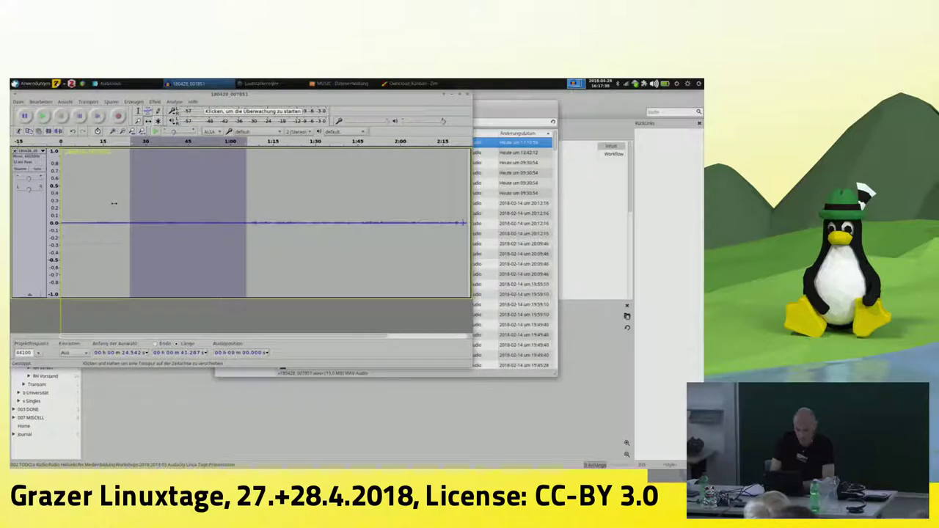
{"action": "key", "text": "F6"}
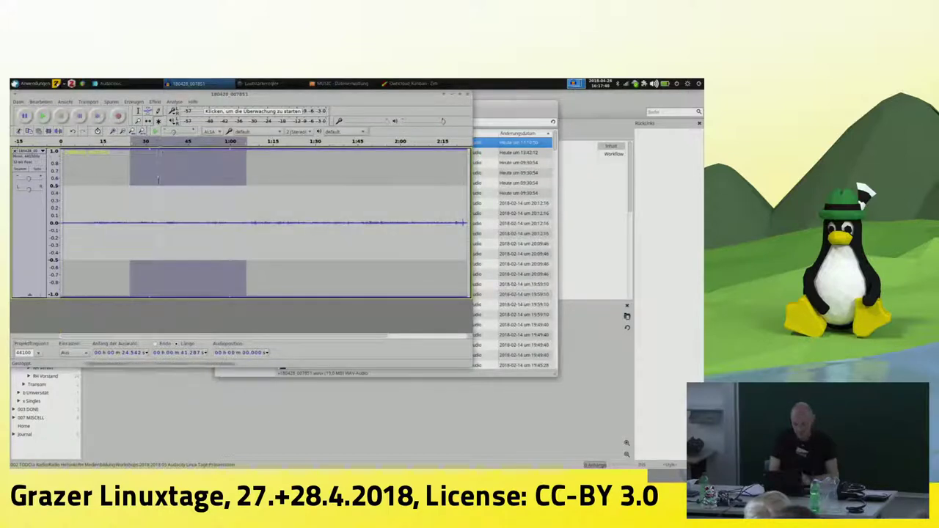
Select the entire track and normalize it with the selection tool active
{"action": "double_click", "coordinate": [140, 197]}
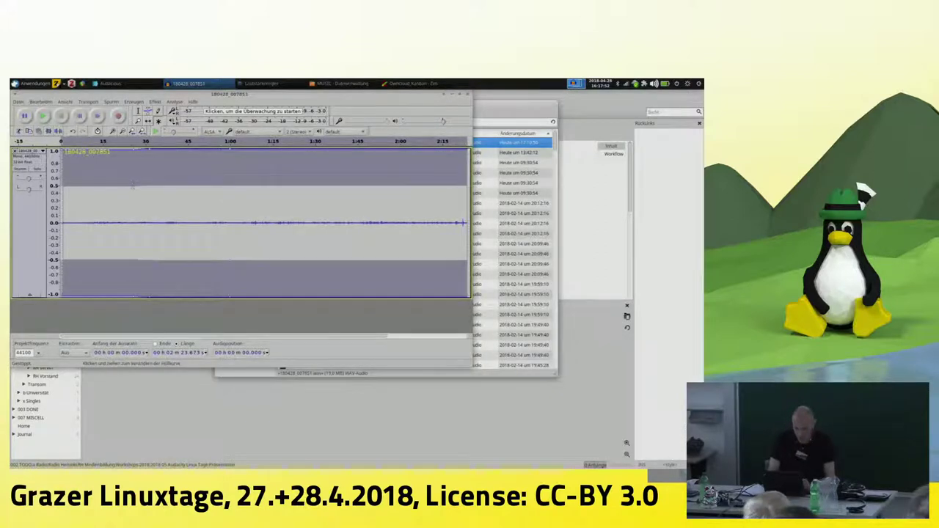
{"action": "key", "text": "F1"}
{"action": "key", "text": "ctrl+r"}
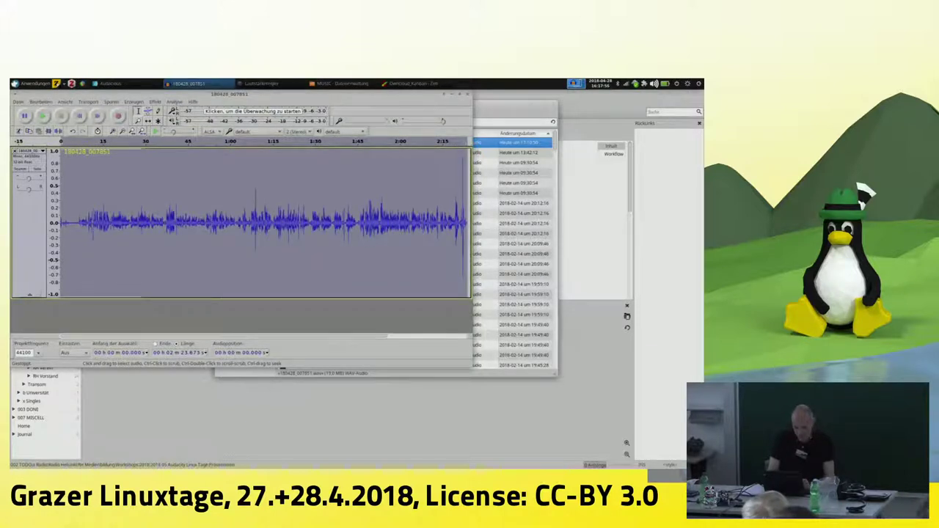
Select about 2:15 of audio starting at about 5.8 s and normalize its maximum amplitude to -1.0 dB
{"action": "left_click_drag", "start_coordinate": [76, 220], "coordinate": [462, 214]}
{"action": "key", "text": "ctrl+r"}
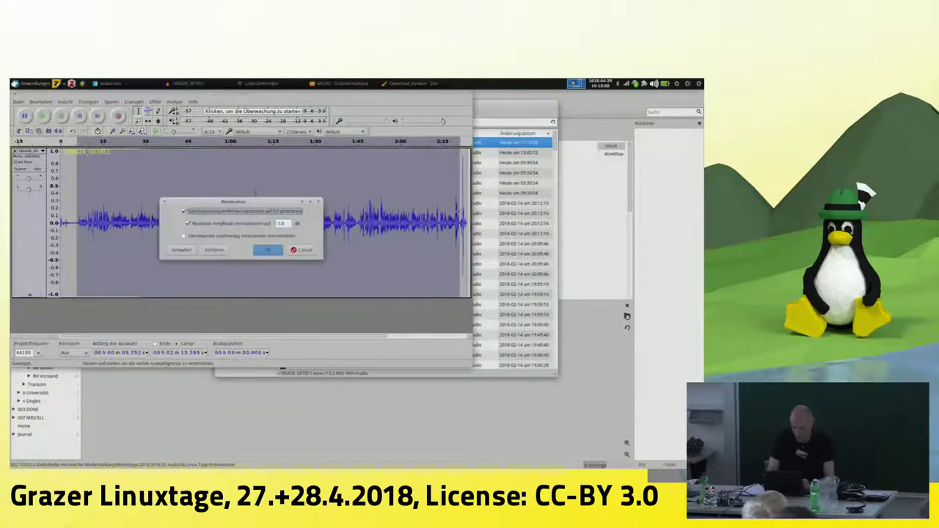
{"action": "key", "text": "Return"}
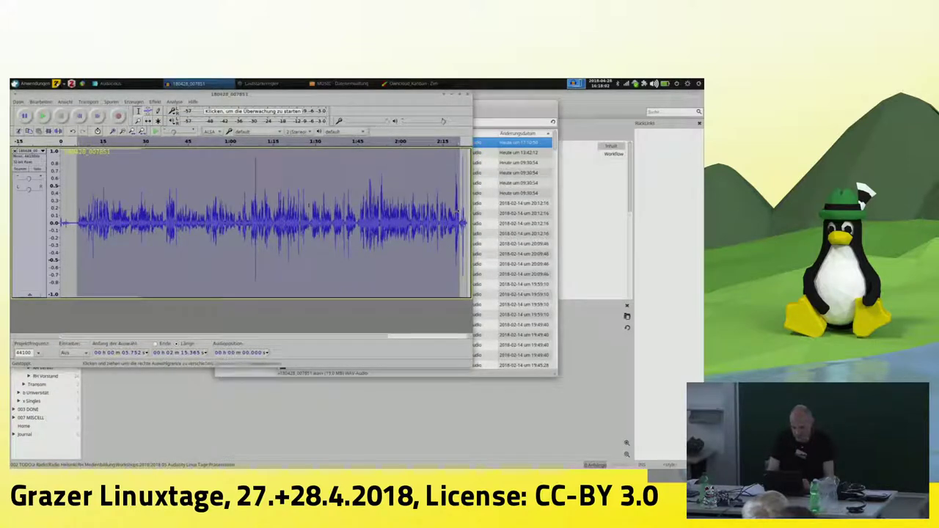
Select the speech before the tall spike, from about 6.3 s and about 1:01 long, refining both selection edges
{"action": "left_click_drag", "start_coordinate": [251, 220], "coordinate": [76, 202]}
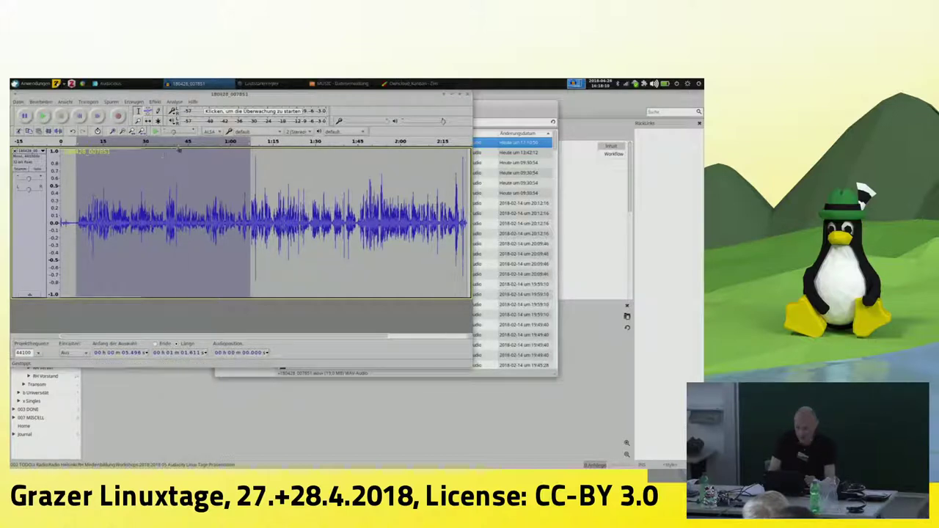
{"action": "left_click", "coordinate": [112, 131]}
{"action": "left_click", "coordinate": [112, 130]}
{"action": "left_click", "coordinate": [112, 131]}
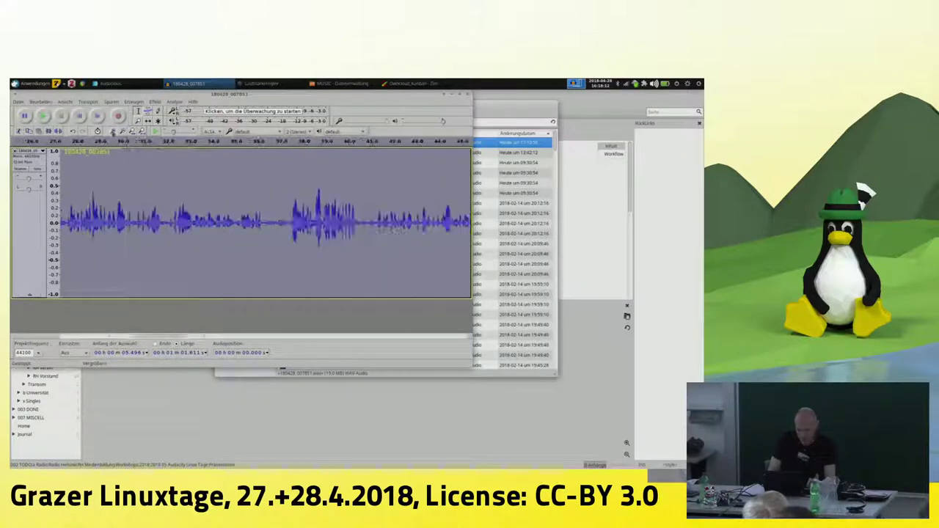
{"action": "left_click_drag", "start_coordinate": [157, 338], "coordinate": [89, 339]}
{"action": "left_click_drag", "start_coordinate": [185, 213], "coordinate": [208, 216]}
{"action": "left_click", "coordinate": [121, 131]}
{"action": "left_click", "coordinate": [122, 130]}
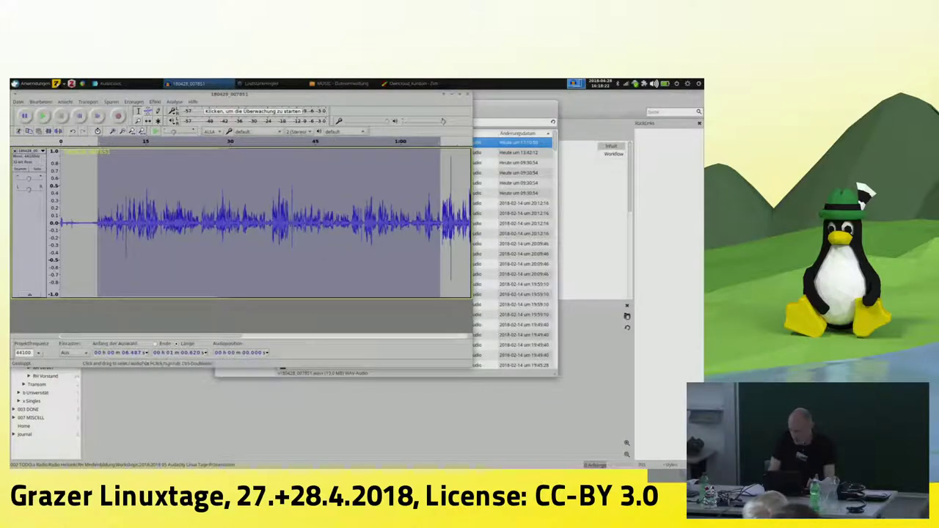
{"action": "left_click_drag", "start_coordinate": [439, 229], "coordinate": [438, 229]}
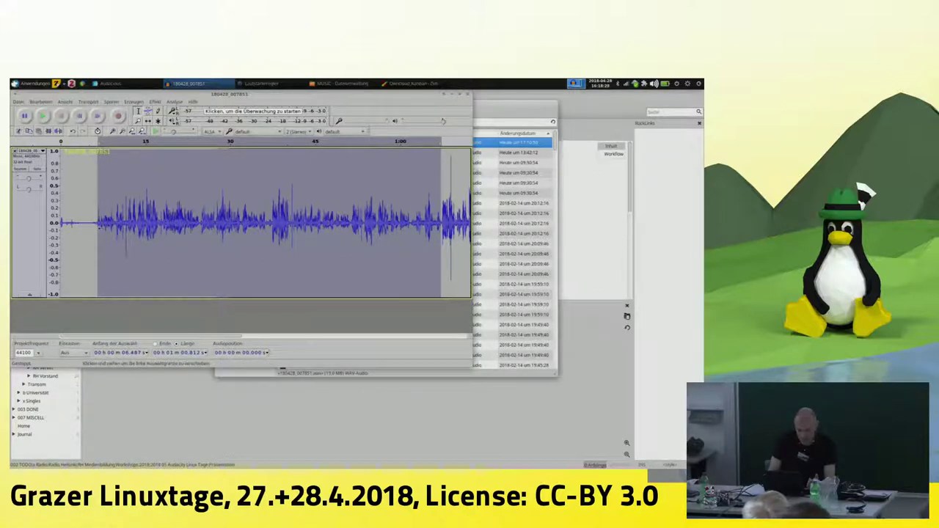
{"action": "left_click_drag", "start_coordinate": [98, 228], "coordinate": [97, 228]}
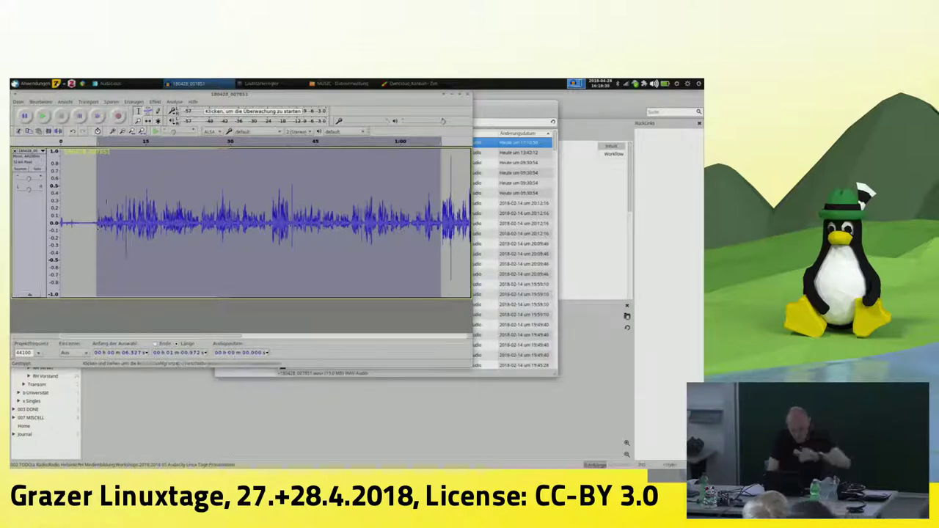
Adjust the selection's end to a length of about 1:00.8, short of the tall spike, and normalize the passage
{"action": "left_click", "coordinate": [113, 132]}
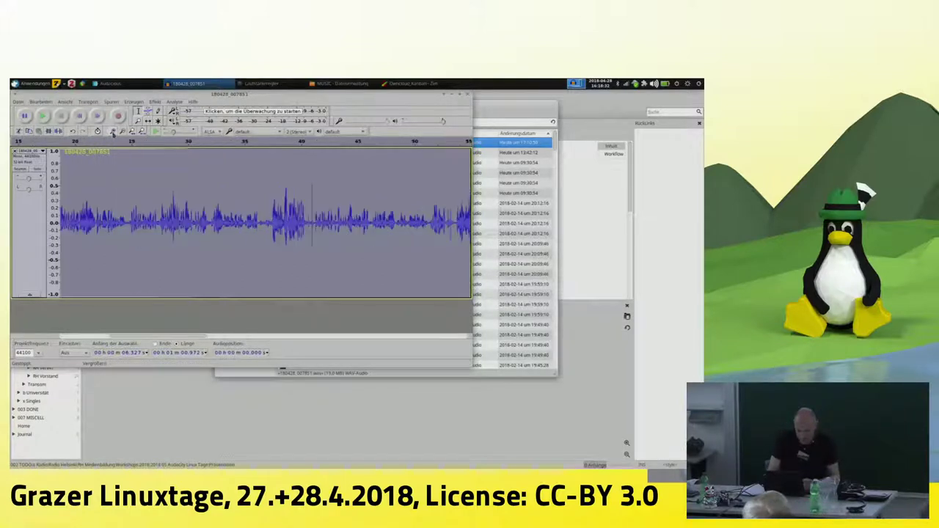
{"action": "left_click", "coordinate": [122, 132]}
{"action": "left_click", "coordinate": [122, 131]}
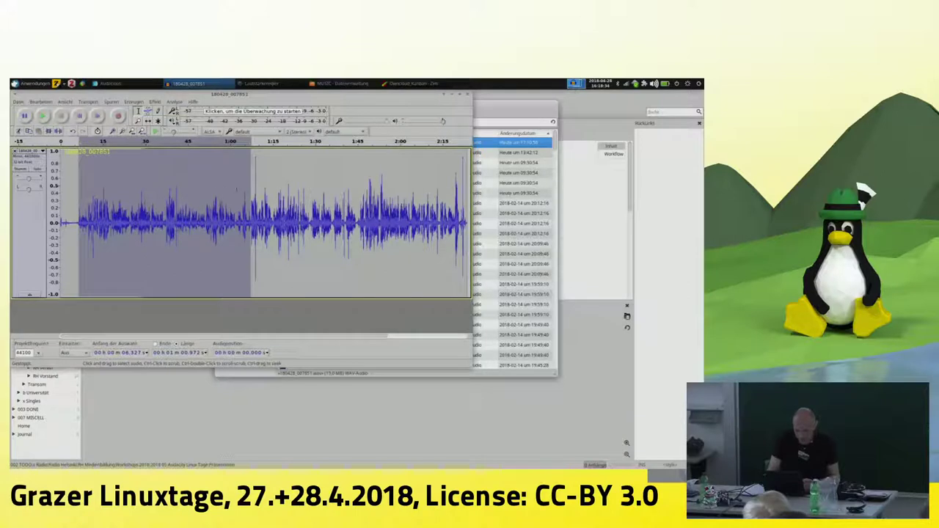
{"action": "left_click_drag", "start_coordinate": [248, 189], "coordinate": [243, 189]}
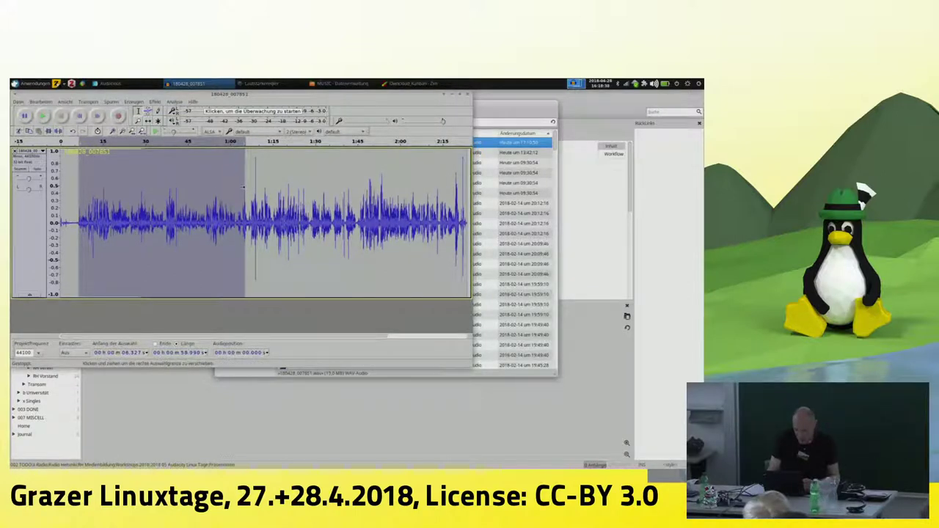
{"action": "left_click_drag", "start_coordinate": [243, 188], "coordinate": [247, 188]}
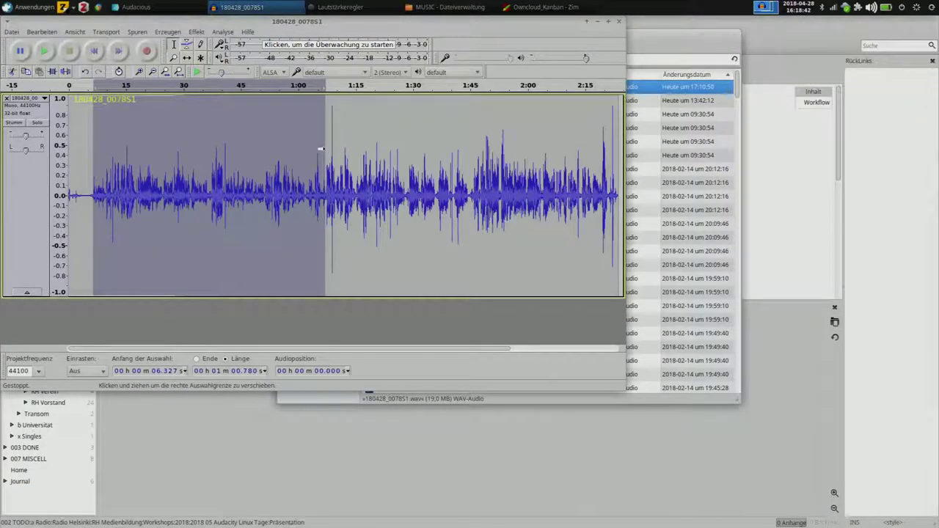
{"action": "key", "text": "ctrl+r"}
{"action": "key", "text": "Return"}
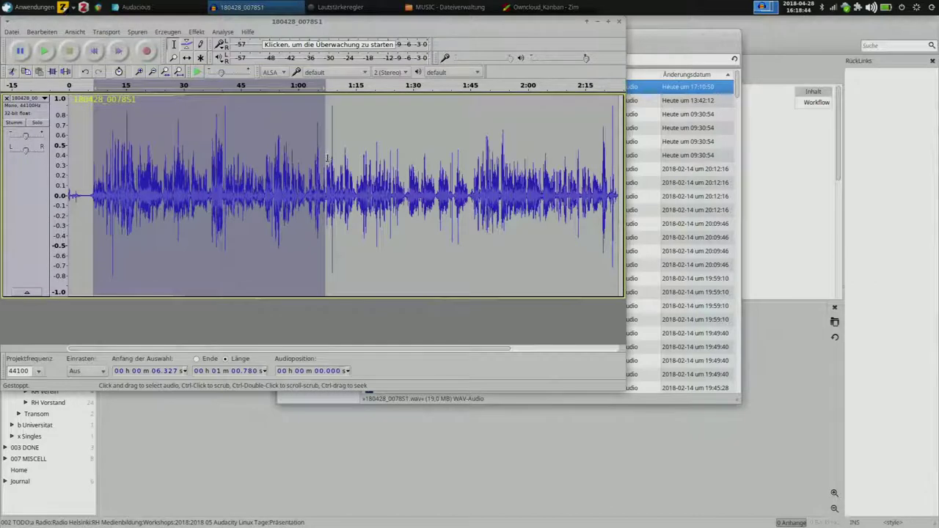
Select about 1:09 of audio after the tall spike, from about 1:09.7, and normalize its maximum amplitude to -1.0 dB
{"action": "left_click_drag", "start_coordinate": [335, 163], "coordinate": [600, 183]}
{"action": "key", "text": "ctrl+r"}
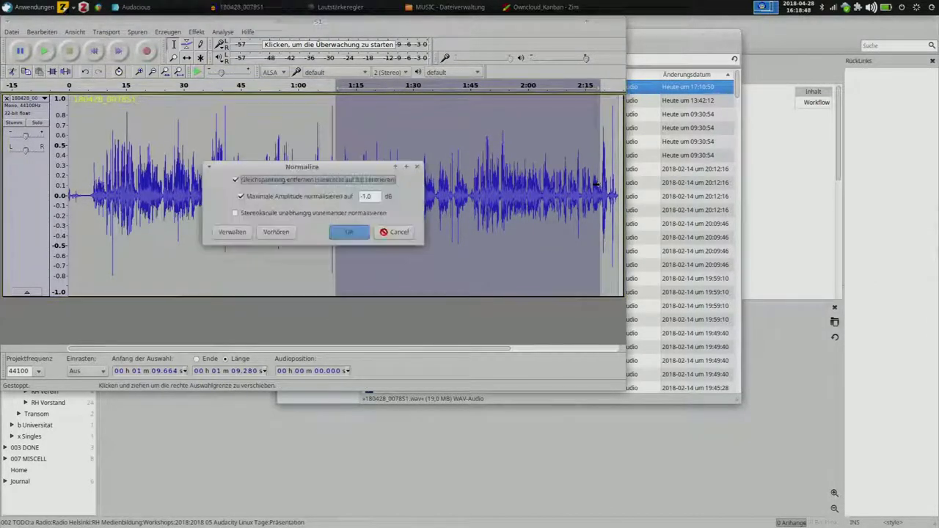
{"action": "key", "text": "Return"}
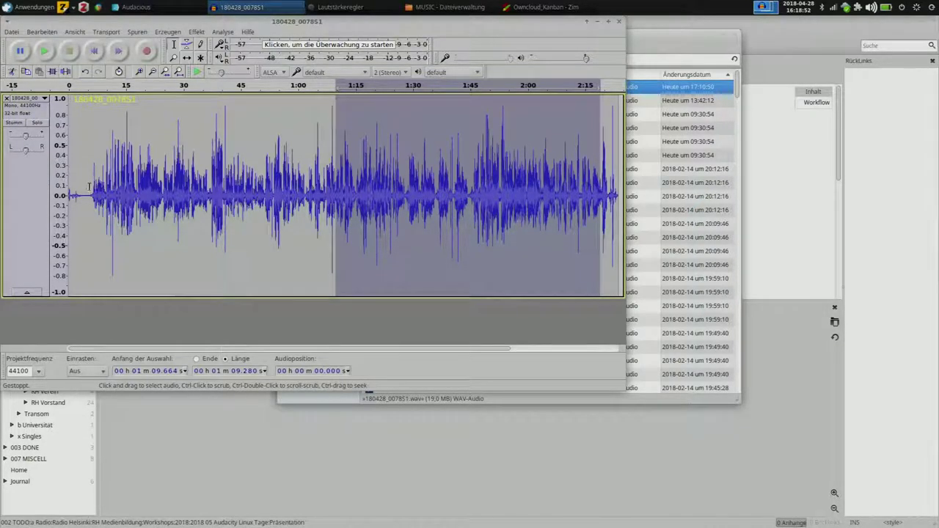
Play the track from about 5.5 s, raise Audacity's playback volume to 152% in Lautstärkeregler, and return to the project
{"action": "left_click", "coordinate": [89, 187]}
{"action": "key", "text": "space"}
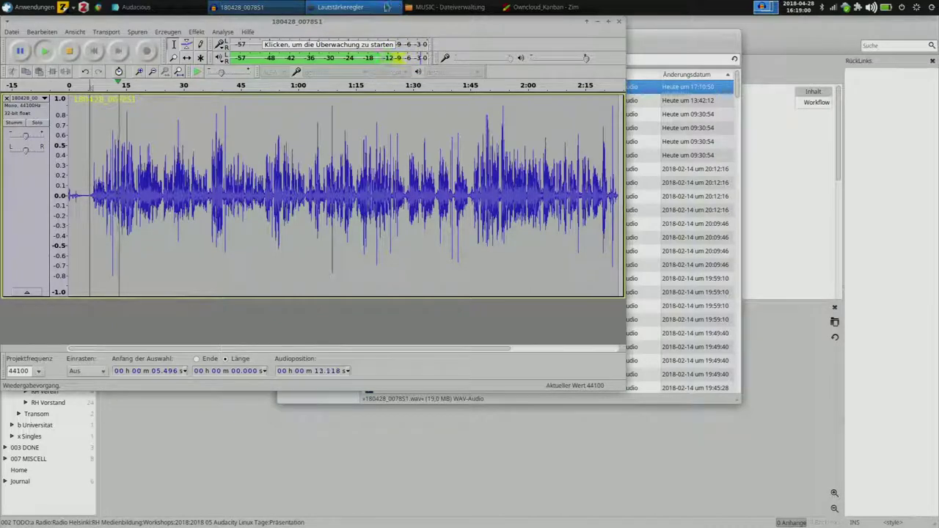
{"action": "left_click", "coordinate": [386, 7]}
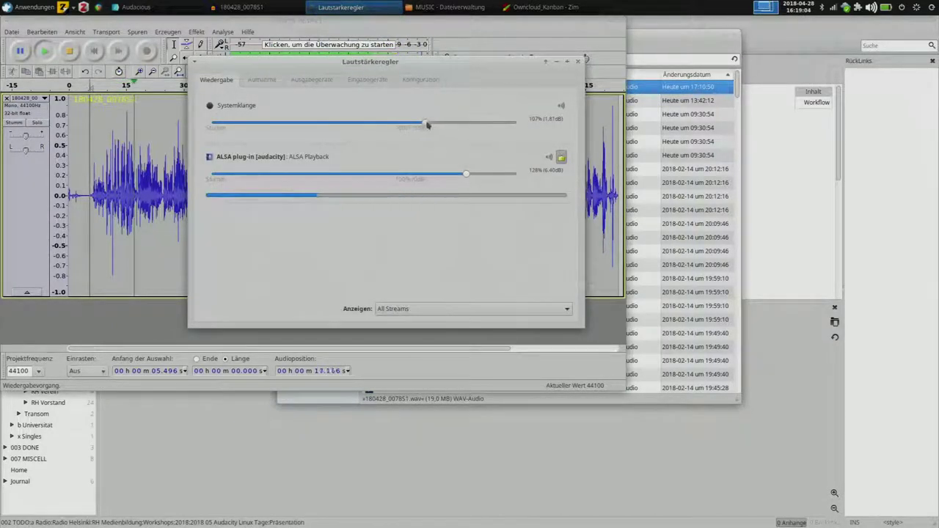
{"action": "left_click_drag", "start_coordinate": [467, 177], "coordinate": [511, 183]}
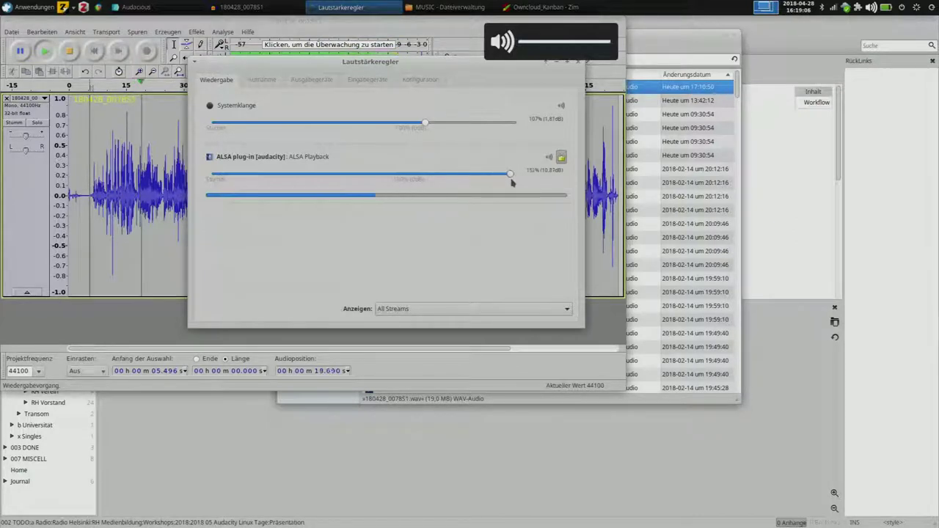
{"action": "left_click", "coordinate": [131, 199]}
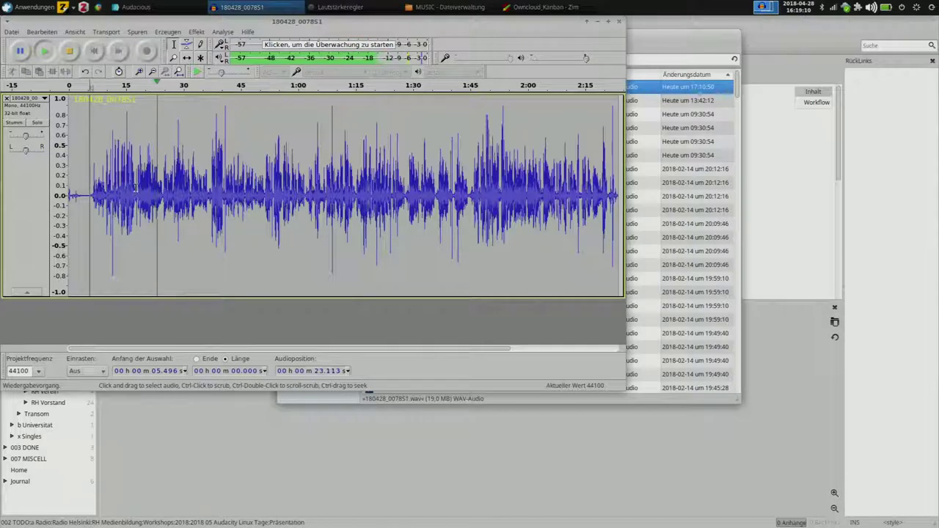
Select the passage from about 17.6 s with a length of about 19.2 s during playback, and stop playing
{"action": "left_click_drag", "start_coordinate": [136, 188], "coordinate": [208, 193]}
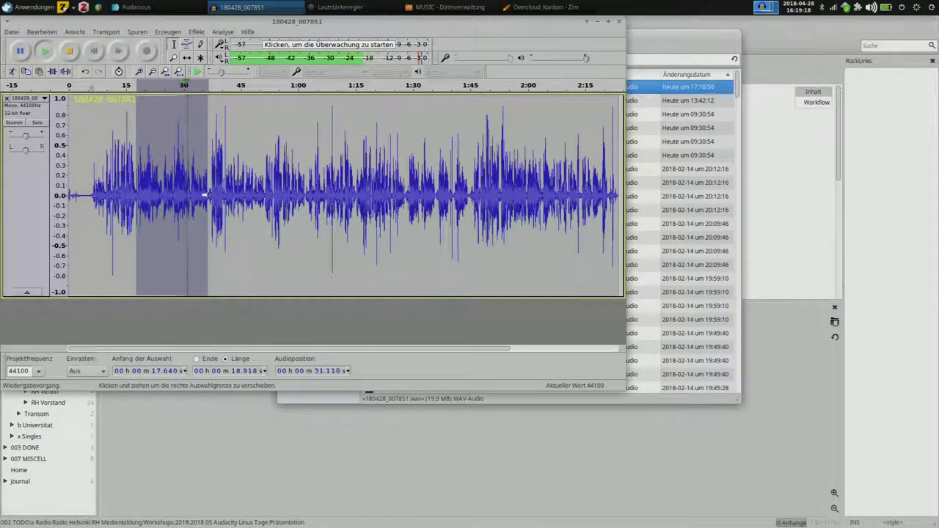
{"action": "left_click_drag", "start_coordinate": [206, 195], "coordinate": [208, 194]}
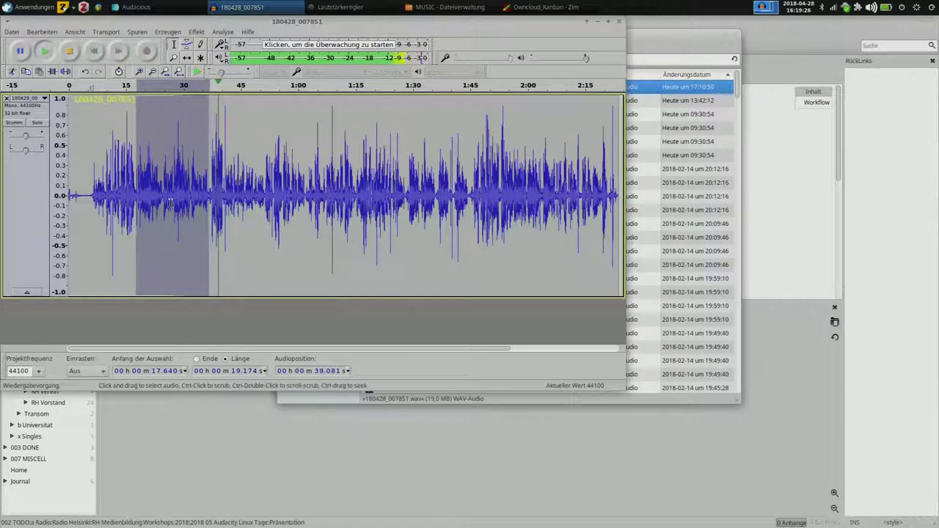
{"action": "key", "text": "space"}
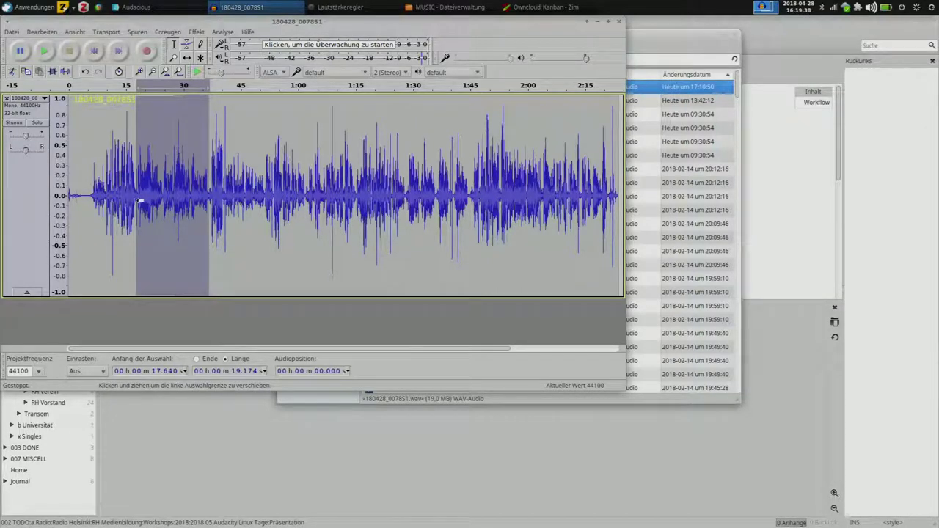
Start exporting the selected audio, open the Audacity_Projekt folder inside Linux_Tage_Audacity as the destination, and sort its contents by name
{"action": "left_click", "coordinate": [12, 31]}
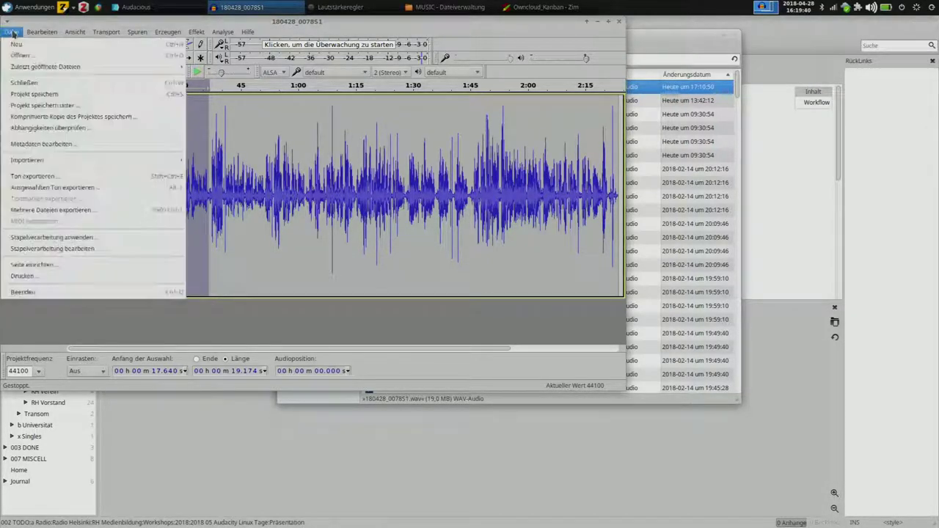
{"action": "left_click", "coordinate": [59, 190]}
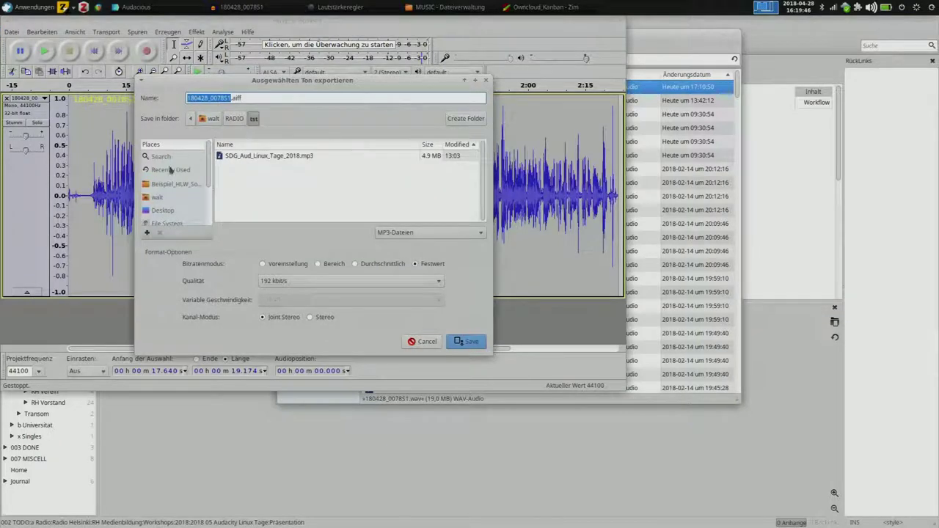
{"action": "scroll", "coordinate": [210, 180], "scroll_direction": "down", "scroll_amount": 3}
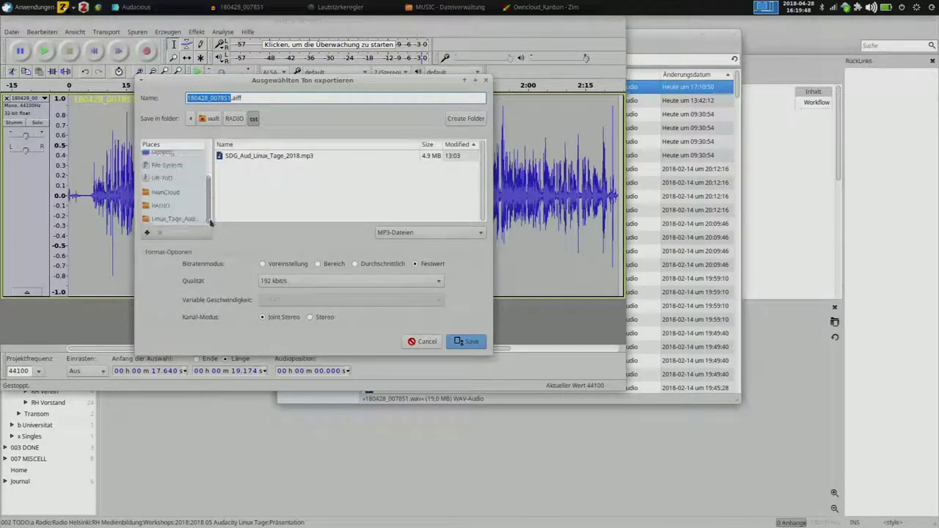
{"action": "left_click", "coordinate": [183, 218]}
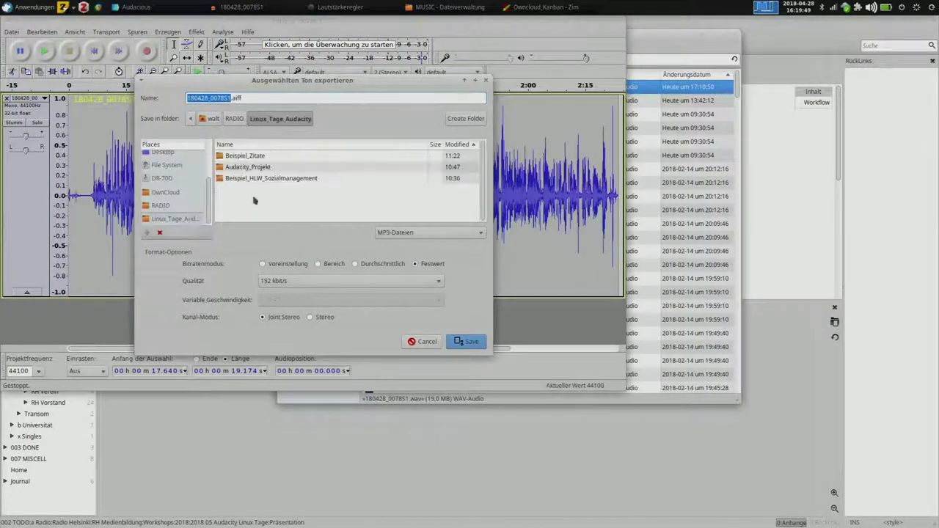
{"action": "double_click", "coordinate": [276, 168]}
{"action": "left_click_drag", "start_coordinate": [319, 87], "coordinate": [304, 48]}
{"action": "left_click", "coordinate": [272, 106]}
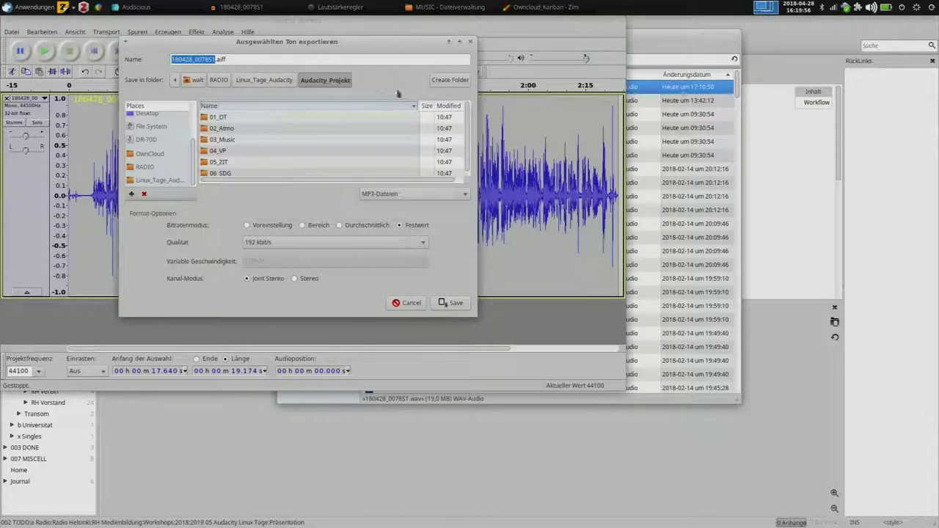
{"action": "left_click_drag", "start_coordinate": [404, 36], "coordinate": [404, 17]}
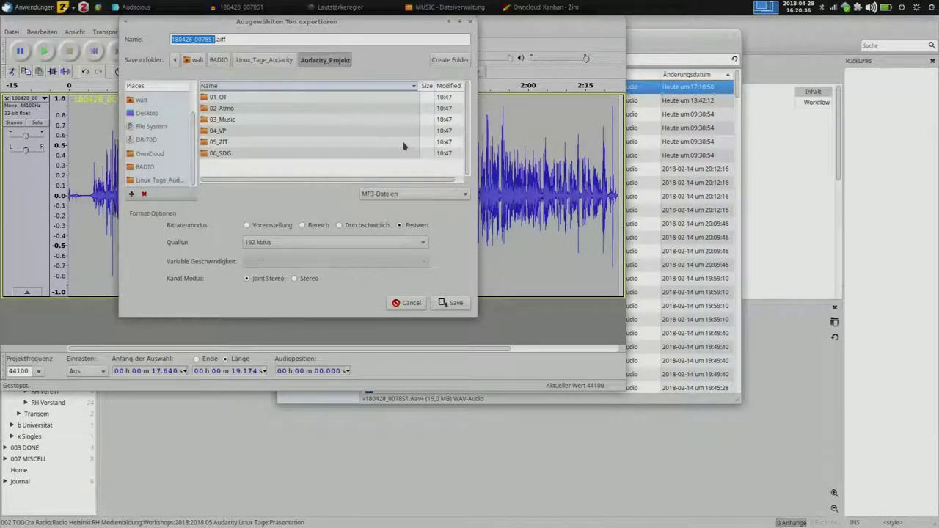
Choose the 05_ZIT folder and name the export with 001, the speaker's first name and INteresse_Audacity, separated by underscores
{"action": "left_click", "coordinate": [390, 134]}
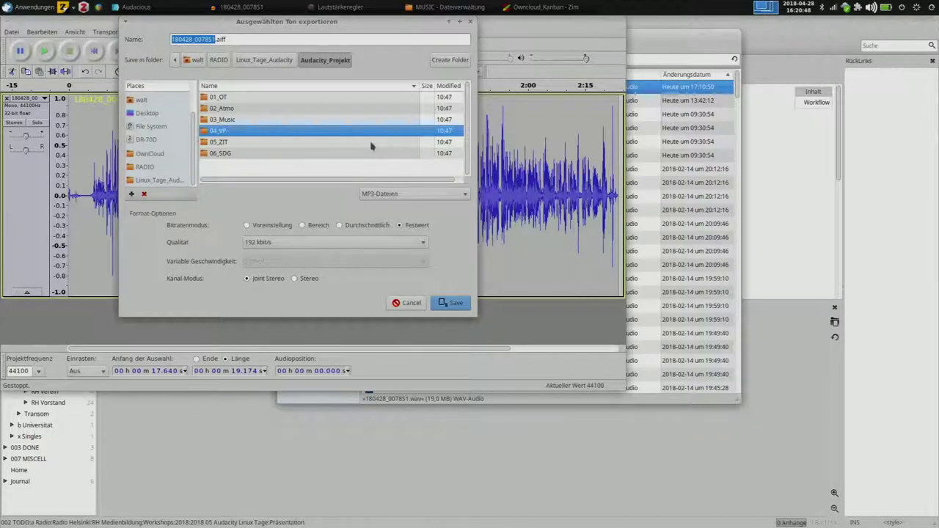
{"action": "left_click", "coordinate": [371, 144]}
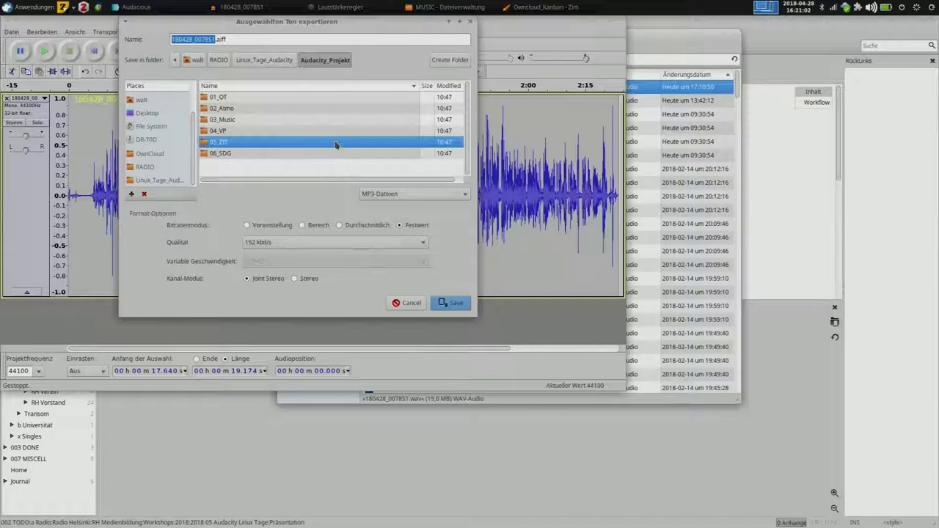
{"action": "key", "text": "ctrl+a"}
{"action": "type", "text": "001_"}
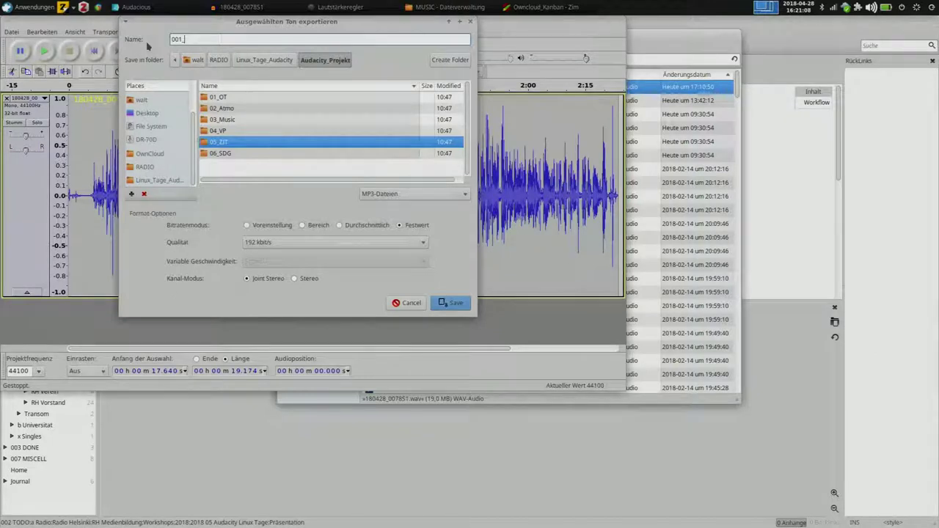
{"action": "type", "text": "Martin_"}
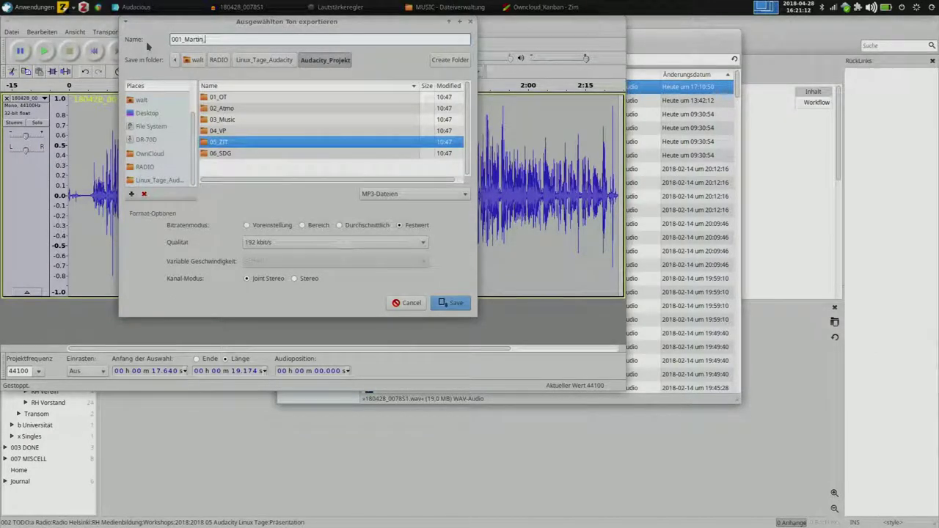
{"action": "type", "text": "INteresse_Audacity"}
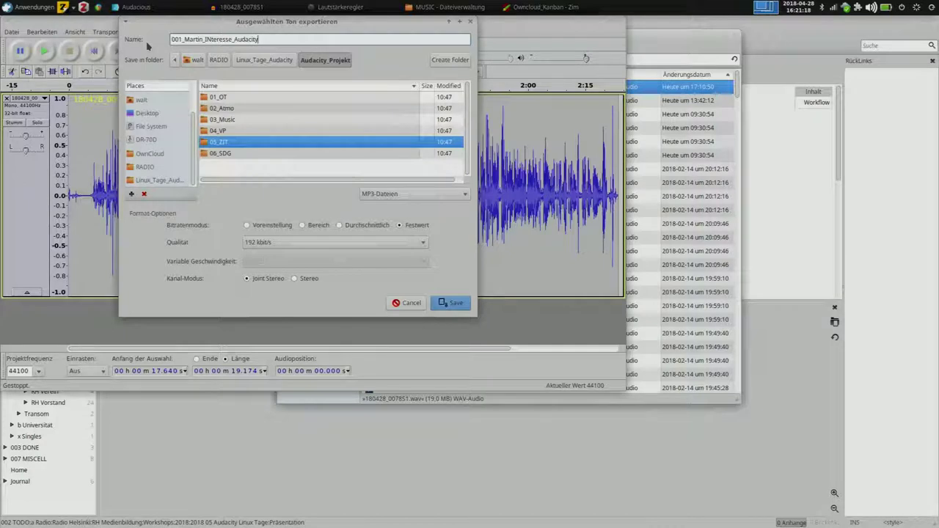
Export the excerpt as a FLAC file into the 05_ZIT folder, leaving its metadata blank
{"action": "left_click", "coordinate": [404, 193]}
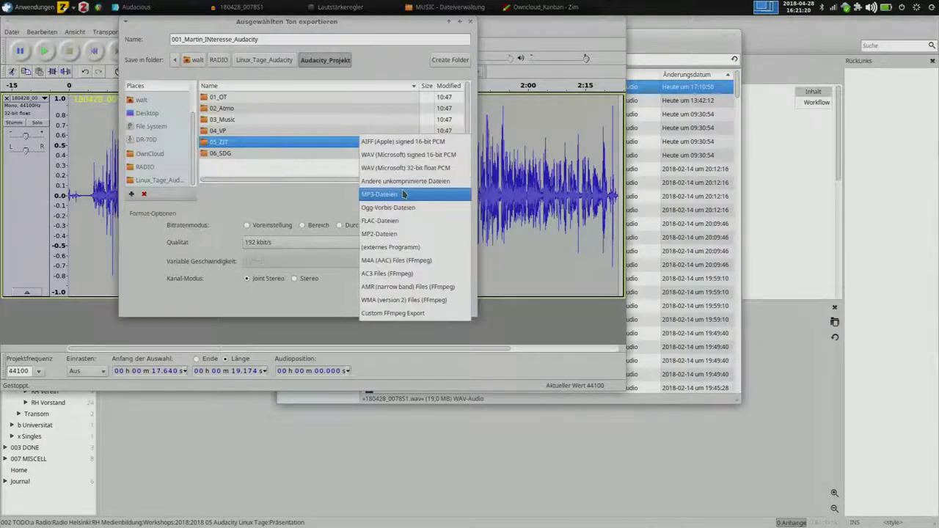
{"action": "left_click", "coordinate": [398, 221]}
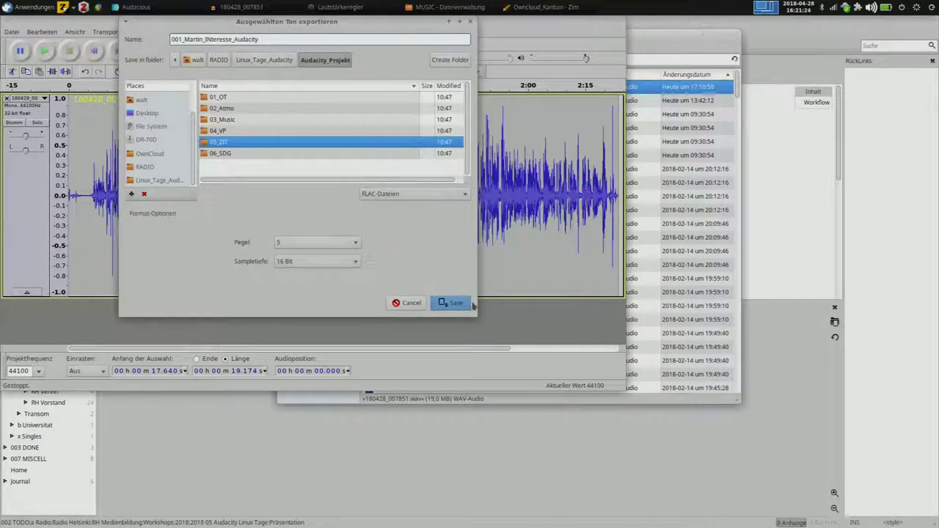
{"action": "double_click", "coordinate": [317, 148]}
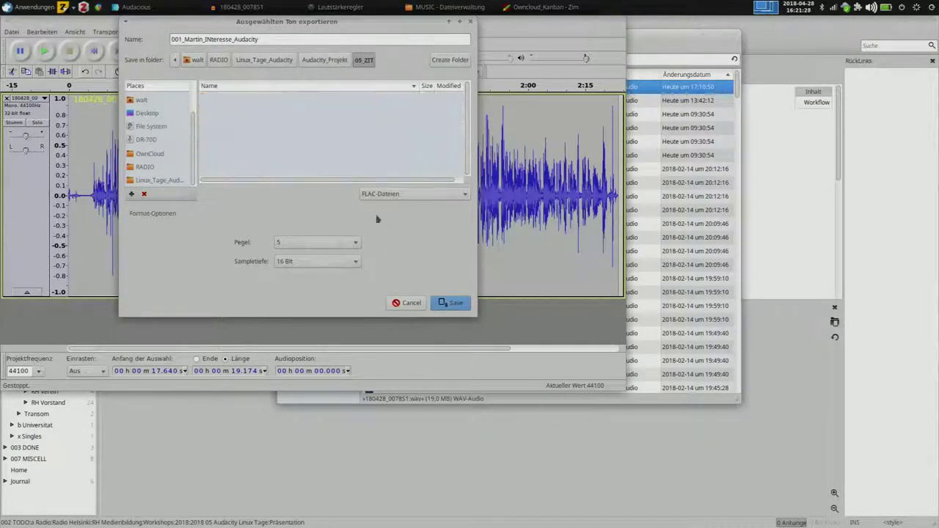
{"action": "left_click", "coordinate": [449, 304]}
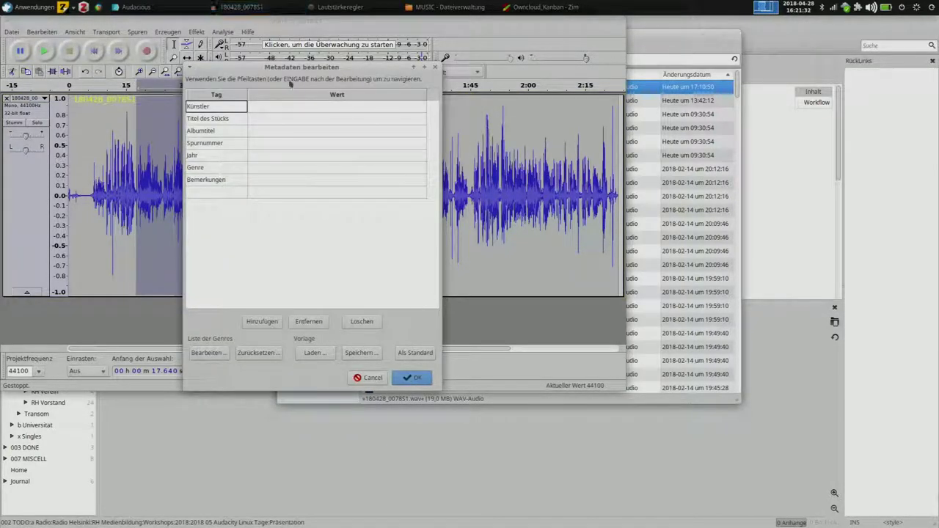
{"action": "left_click_drag", "start_coordinate": [288, 71], "coordinate": [278, 49]}
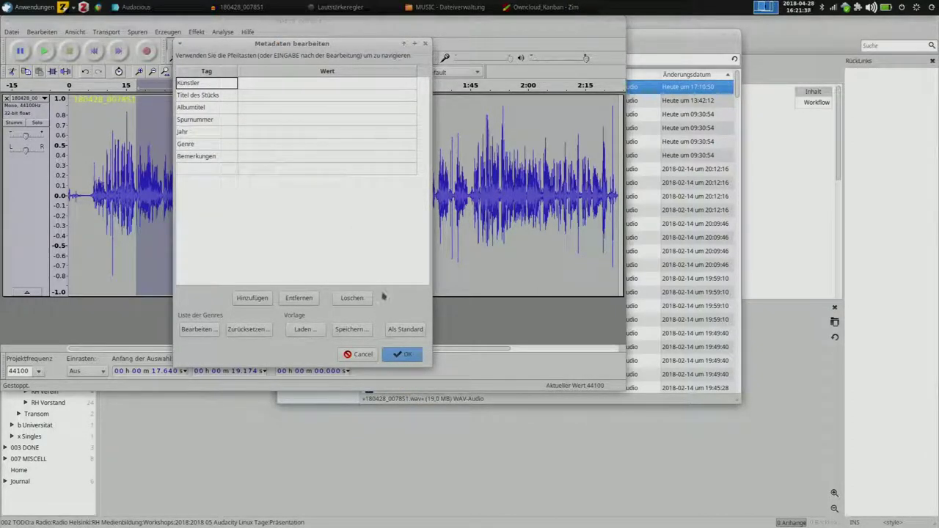
{"action": "left_click", "coordinate": [393, 355]}
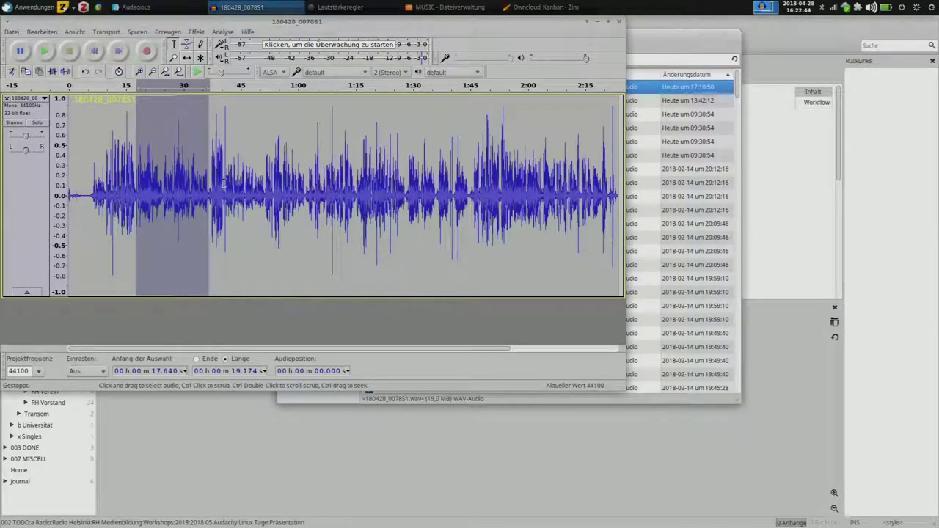
Select and play the passage from about 40.4 s, refining its edges to a length of about 11.0 s
{"action": "left_click_drag", "start_coordinate": [223, 183], "coordinate": [261, 187]}
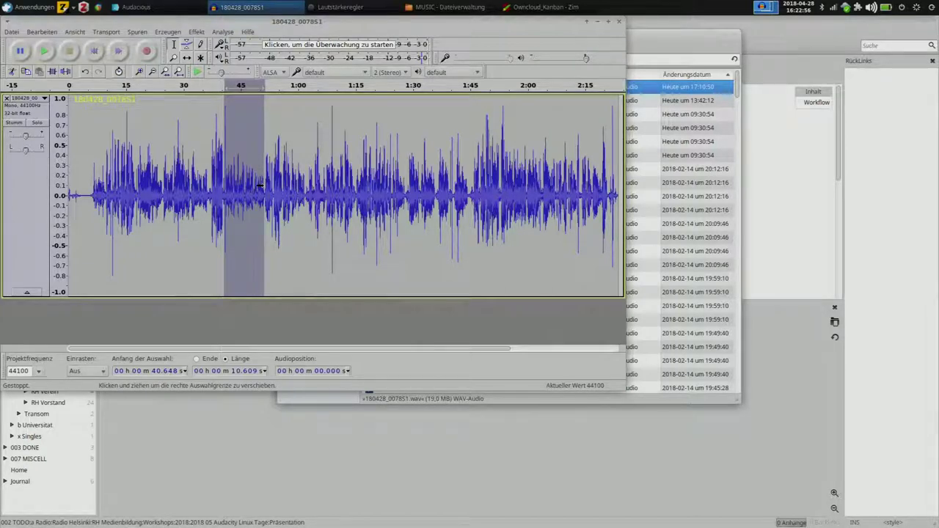
{"action": "key", "text": "space"}
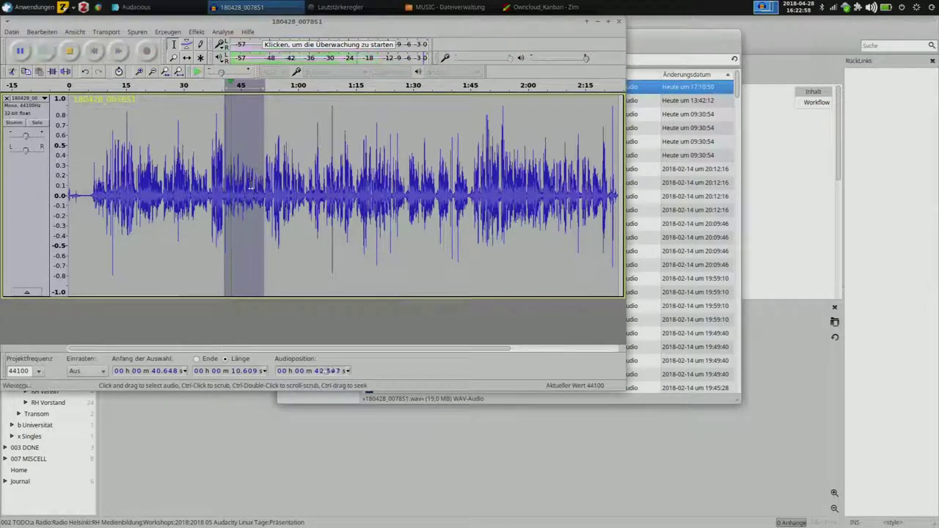
{"action": "left_click_drag", "start_coordinate": [225, 176], "coordinate": [223, 173]}
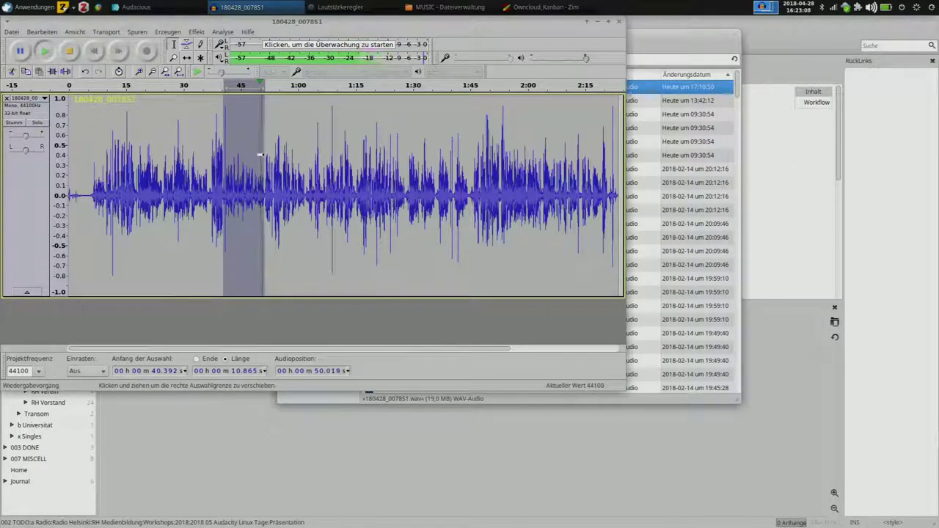
{"action": "left_click_drag", "start_coordinate": [260, 155], "coordinate": [261, 154]}
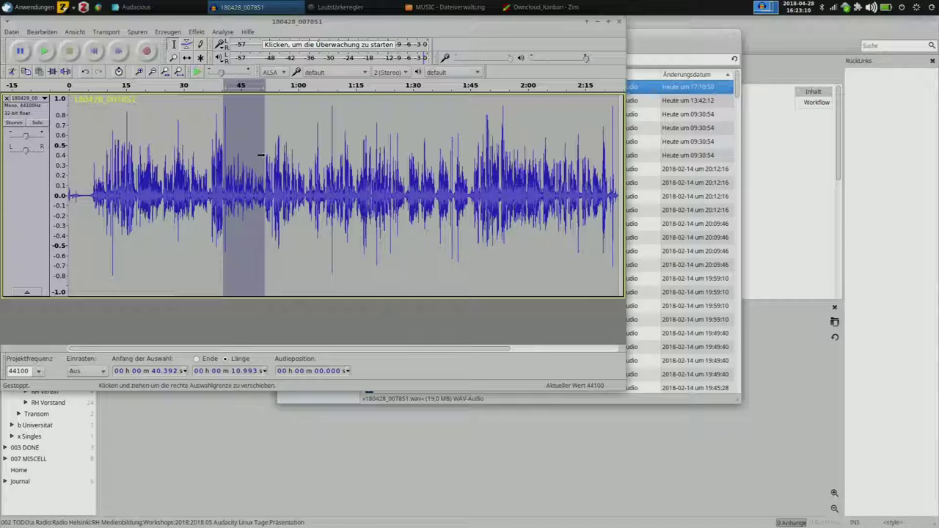
{"action": "left_click", "coordinate": [264, 86]}
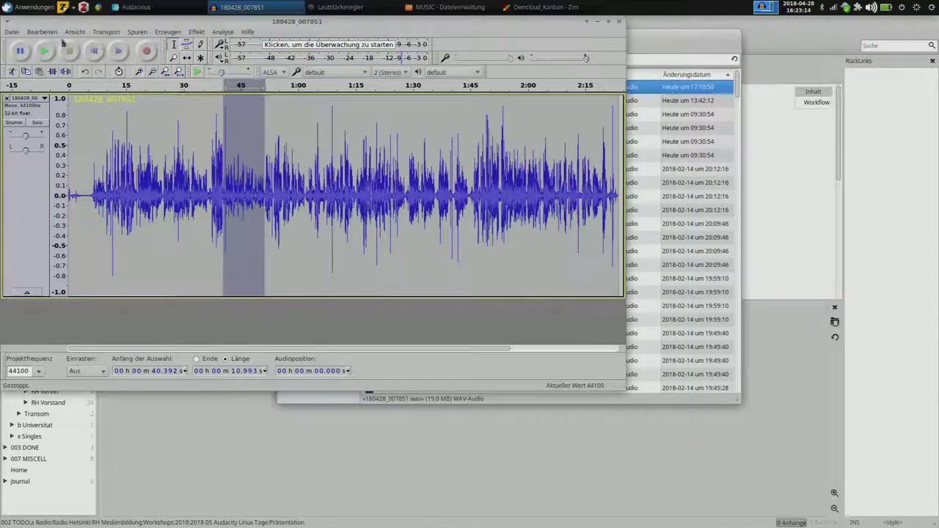
Start exporting the selected audio, reusing the existing FLAC file's name with its number changed to 002
{"action": "left_click", "coordinate": [12, 31]}
{"action": "left_click", "coordinate": [110, 187]}
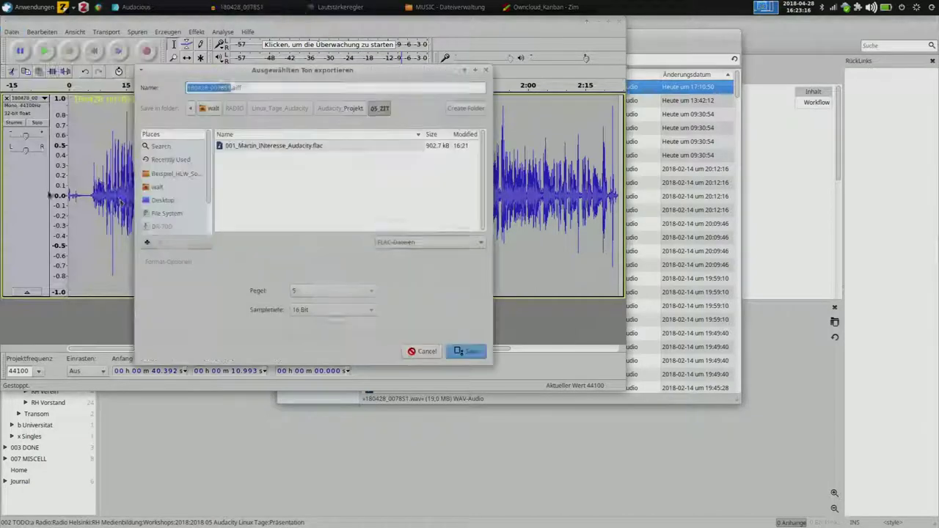
{"action": "left_click", "coordinate": [262, 148]}
{"action": "left_click", "coordinate": [198, 89]}
{"action": "key", "text": "BackSpace"}
{"action": "type", "text": "2_Martin_IN"}
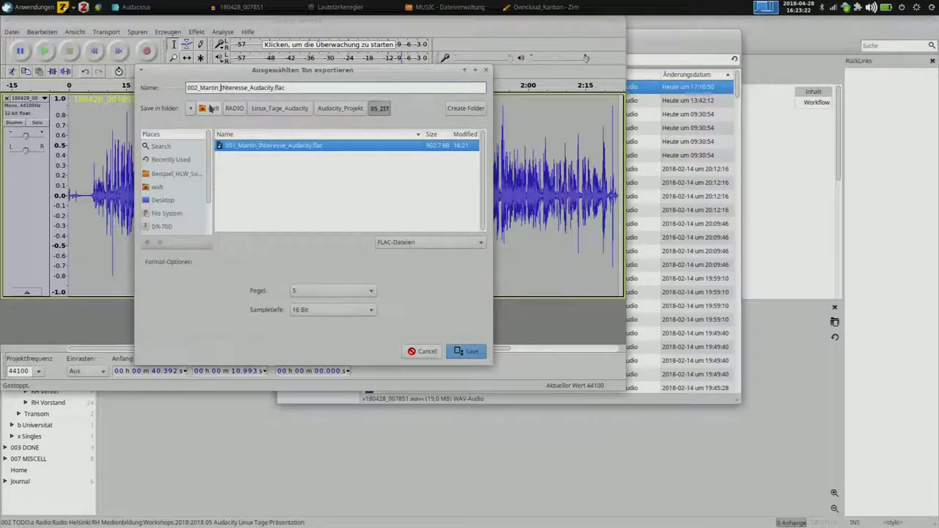
Replace the file name's INteresse_Audacity.flac ending with Erfahrung and export the excerpt with blank metadata
{"action": "key", "text": "shift+Right"}
{"action": "key", "text": "shift+Right"}
{"action": "key", "text": "shift+Right"}
{"action": "key", "text": "shift+Right"}
{"action": "key", "text": "shift+Right"}
{"action": "key", "text": "shift+Right"}
{"action": "key", "text": "shift+Right"}
{"action": "key", "text": "shift+Right"}
{"action": "key", "text": "shift+Right"}
{"action": "key", "text": "shift+Right"}
{"action": "key", "text": "shift+Right"}
{"action": "key", "text": "shift+Right"}
{"action": "key", "text": "shift+Right"}
{"action": "key", "text": "shift+Right"}
{"action": "key", "text": "shift+Right"}
{"action": "key", "text": "shift+Right"}
{"action": "key", "text": "shift+Right"}
{"action": "key", "text": "shift+Right"}
{"action": "key", "text": "shift+Right"}
{"action": "key", "text": "shift+Right"}
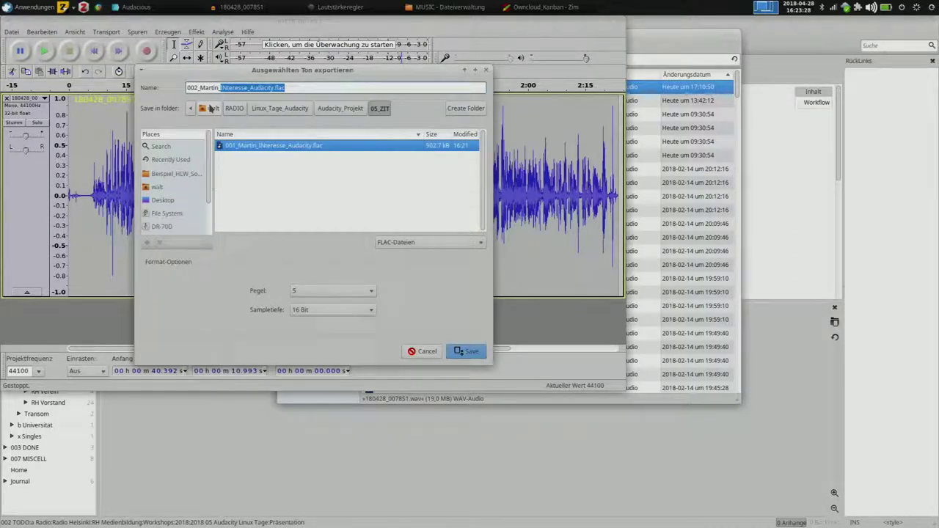
{"action": "type", "text": "Er"}
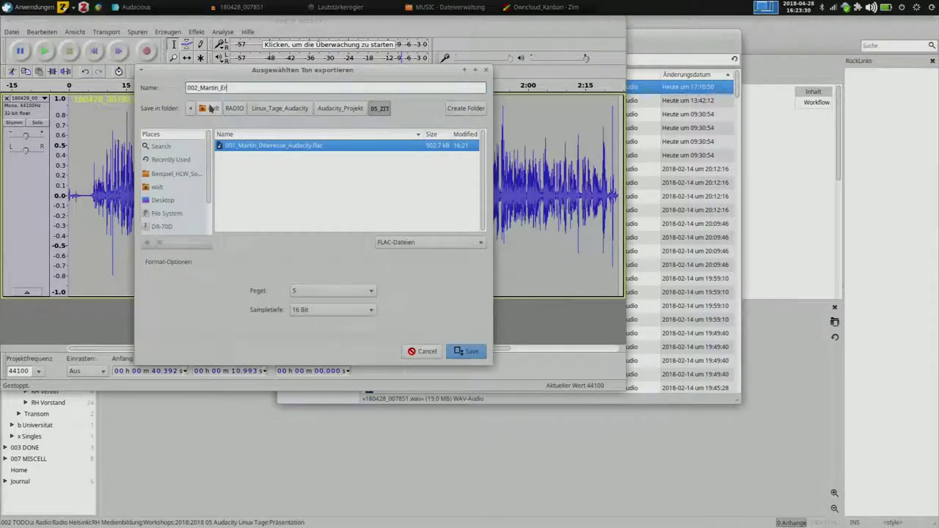
{"action": "type", "text": "fahrung"}
{"action": "key", "text": "Return"}
{"action": "key", "text": "Return"}
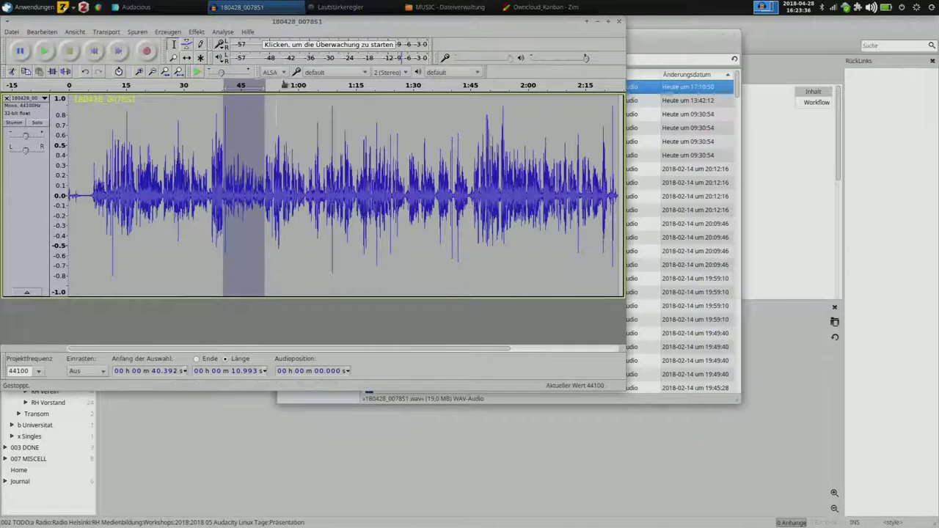
Play from about 54 s with the track volume raised, and select the passage from about 55.9 s with a length of about 6.1 s
{"action": "left_click", "coordinate": [276, 84]}
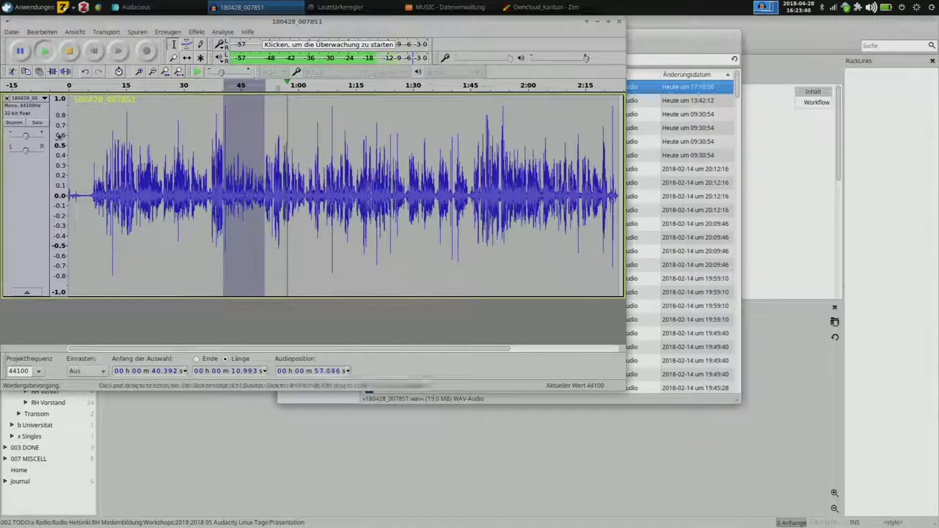
{"action": "mouse_move", "coordinate": [30, 138]}
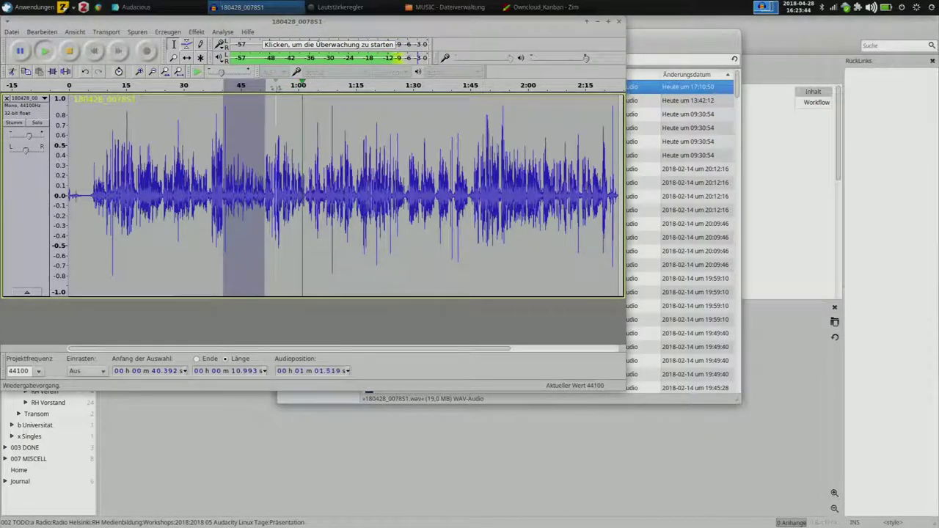
{"action": "left_click", "coordinate": [286, 91]}
{"action": "left_click_drag", "start_coordinate": [283, 146], "coordinate": [307, 187]}
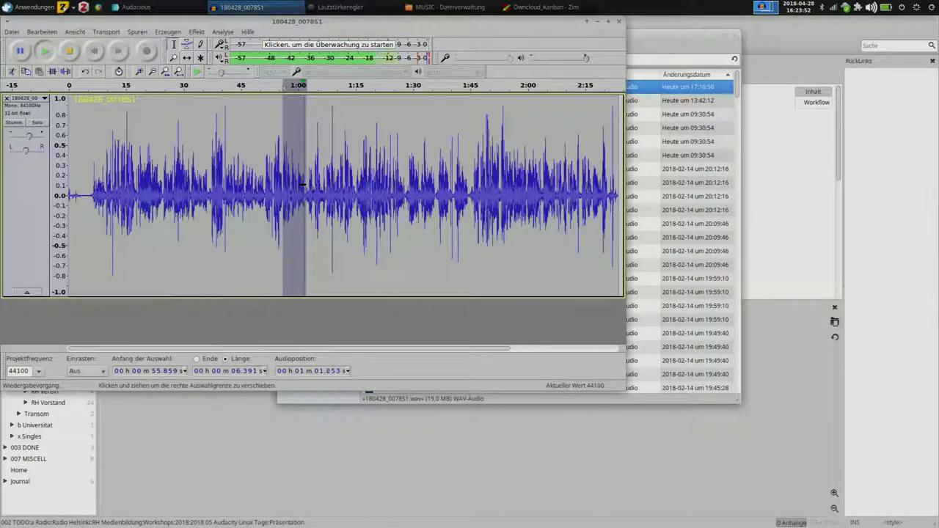
{"action": "key", "text": "space"}
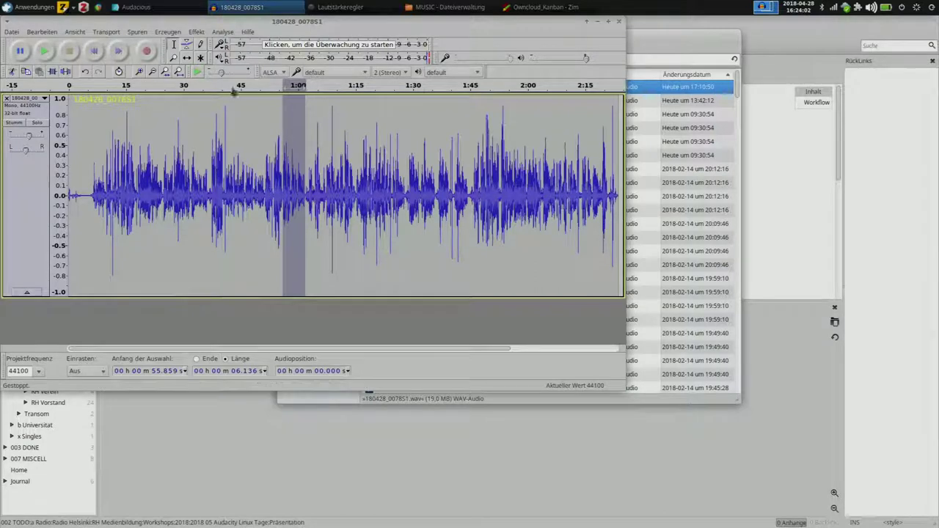
{"action": "mouse_move", "coordinate": [27, 137]}
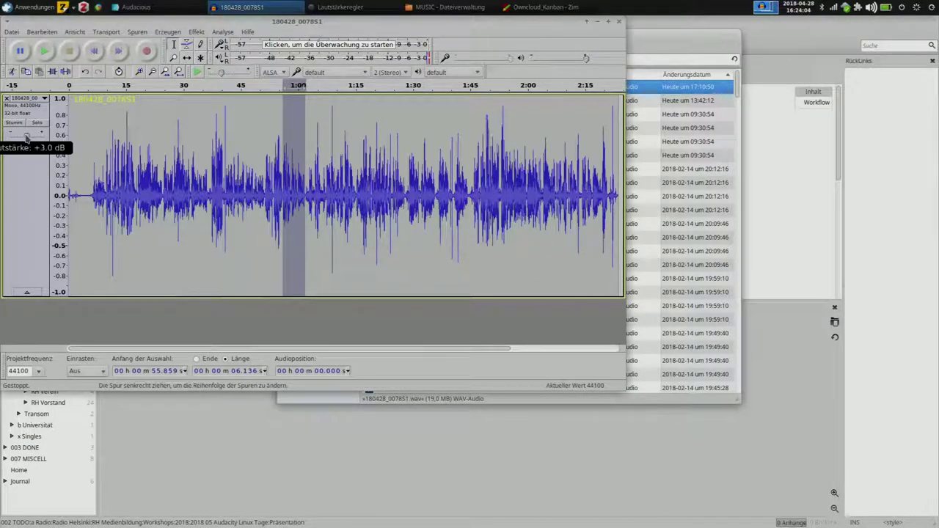
Start exporting the selected audio, reusing the existing 002 FLAC file's name with its number changed to 003
{"action": "left_click", "coordinate": [12, 31]}
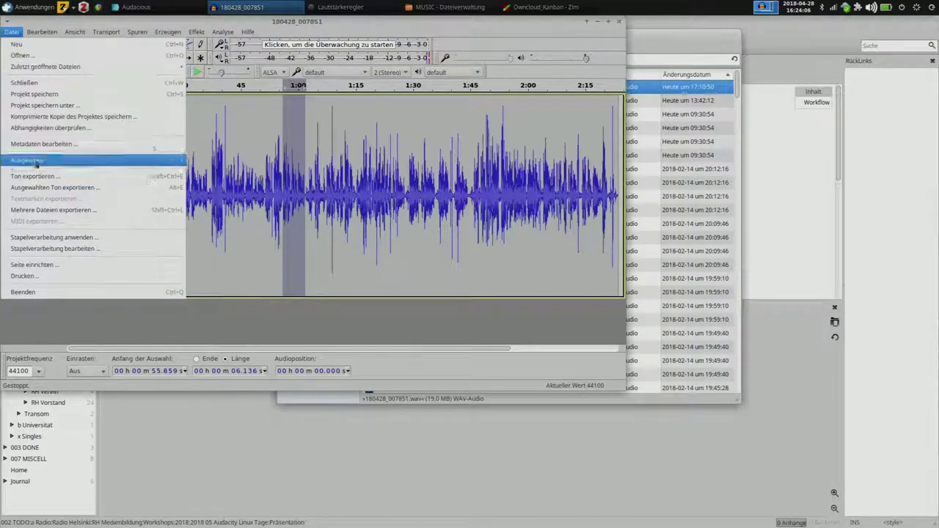
{"action": "left_click", "coordinate": [40, 188]}
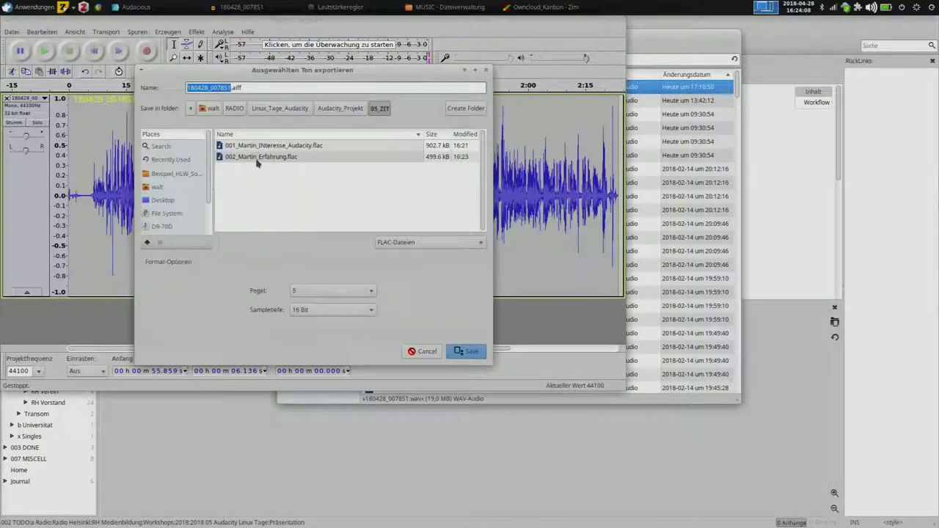
{"action": "left_click", "coordinate": [256, 159]}
{"action": "left_click", "coordinate": [201, 88]}
{"action": "key", "text": "BackSpace"}
{"action": "type", "text": "3_Martin_Erfahrung.flac"}
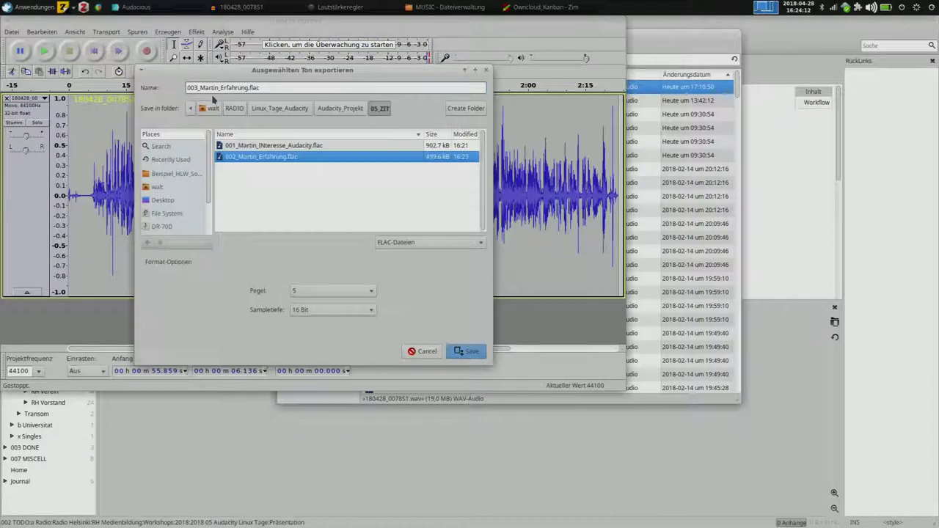
Replace the file name's Erfahrung.flac ending with Vorteile and export the excerpt with blank metadata
{"action": "key", "text": "BackSpace"}
{"action": "key", "text": "BackSpace"}
{"action": "key", "text": "BackSpace"}
{"action": "key", "text": "BackSpace"}
{"action": "key", "text": "BackSpace"}
{"action": "key", "text": "BackSpace"}
{"action": "key", "text": "BackSpace"}
{"action": "key", "text": "BackSpace"}
{"action": "key", "text": "BackSpace"}
{"action": "key", "text": "BackSpace"}
{"action": "type", "text": "Vorteile"}
{"action": "key", "text": "Return"}
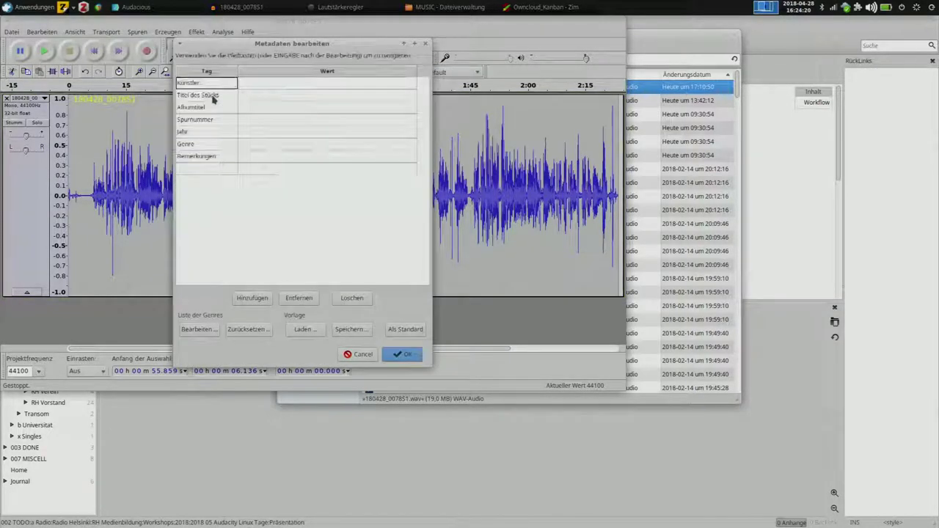
{"action": "key", "text": "Return"}
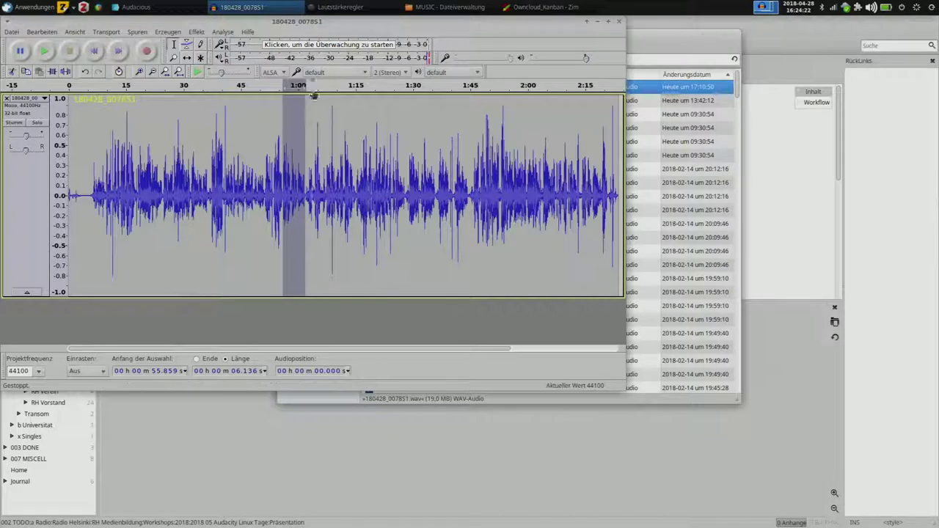
Select the passage from about 1:15 with a length of about 13.2 s and start exporting it under the 001 file's name renumbered 004
{"action": "left_click", "coordinate": [327, 90]}
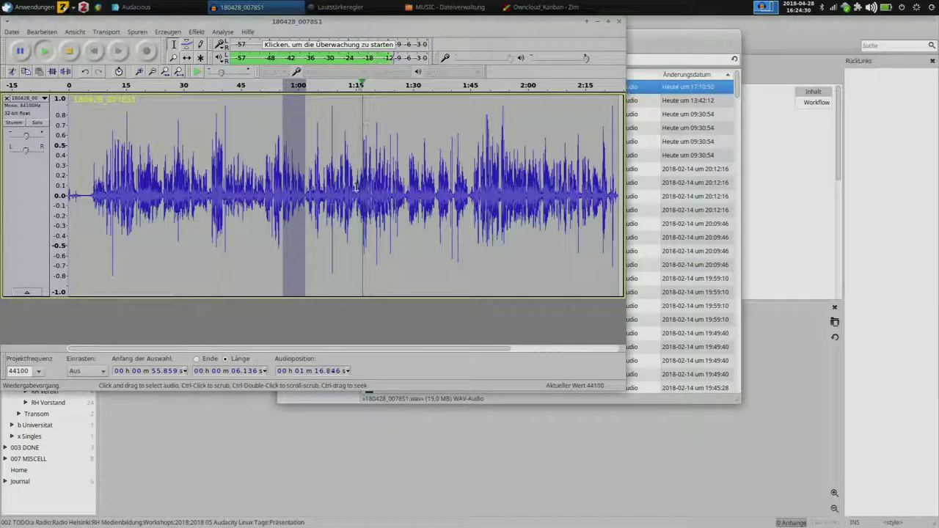
{"action": "left_click_drag", "start_coordinate": [356, 187], "coordinate": [405, 157]}
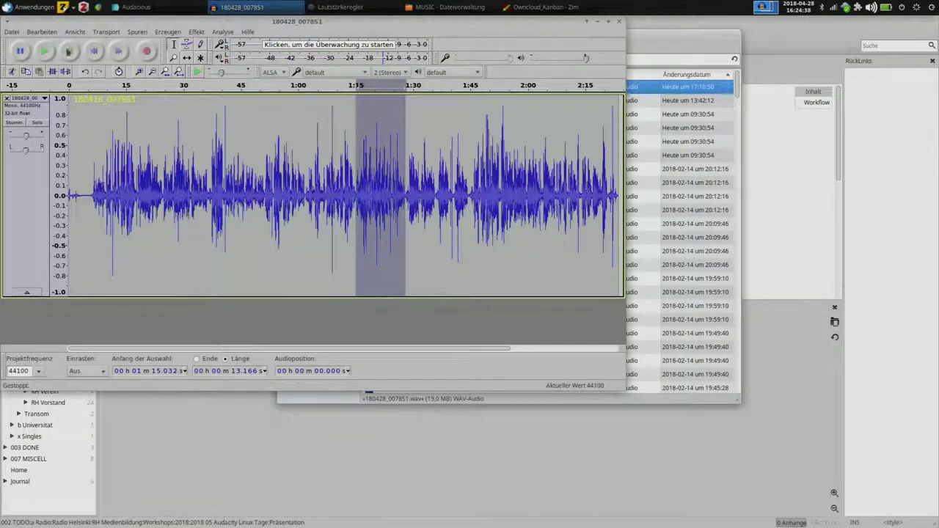
{"action": "left_click", "coordinate": [12, 32]}
{"action": "left_click", "coordinate": [37, 187]}
{"action": "left_click", "coordinate": [238, 148]}
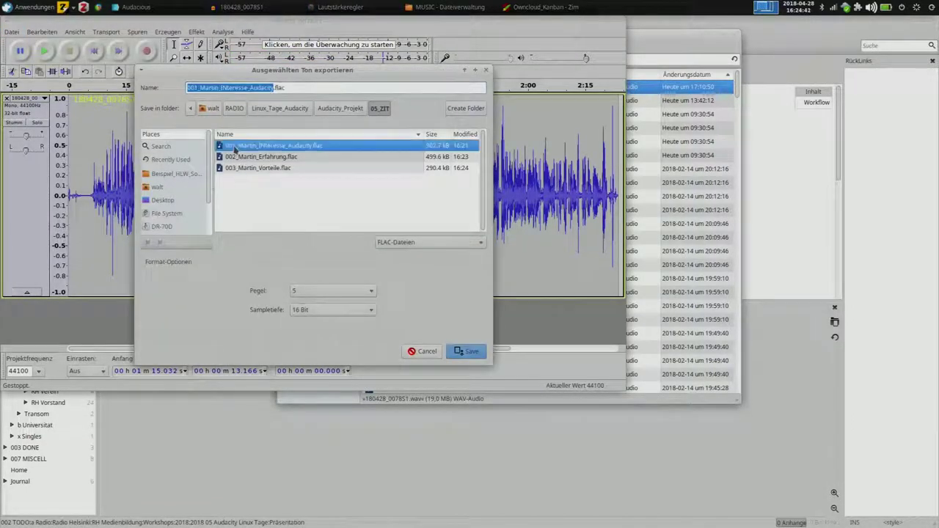
{"action": "left_click", "coordinate": [197, 88]}
{"action": "key", "text": "BackSpace"}
{"action": "type", "text": "4"}
Replace the first speaker's name in the export file name with the second speaker's first name
{"action": "left_click_drag", "start_coordinate": [200, 87], "coordinate": [213, 108]}
{"action": "type", "text": "Matthias"}
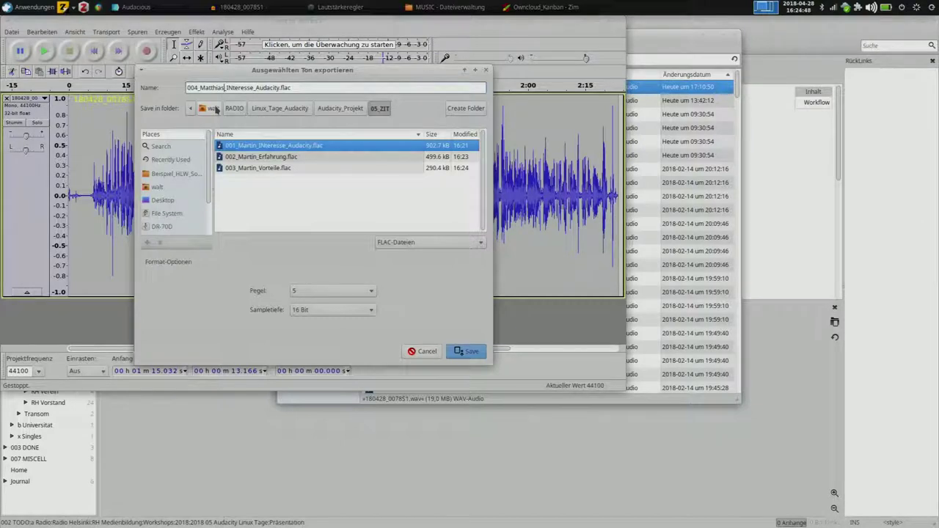
{"action": "key", "text": "shift+Left"}
{"action": "key", "text": "shift+Left"}
{"action": "key", "text": "shift+Left"}
{"action": "key", "text": "shift+Left"}
{"action": "key", "text": "shift+Left"}
{"action": "key", "text": "shift+Left"}
{"action": "key", "text": "shift+Left"}
{"action": "key", "text": "shift+Left"}
{"action": "type", "text": "Tbbias"}
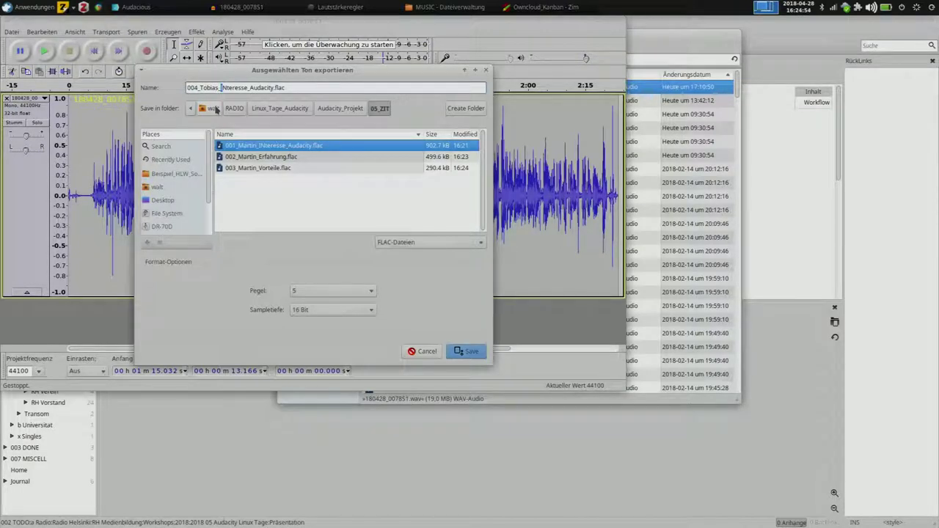
Replace the file name's INteresse_Audacity.flac ending with Interesse and export the excerpt with blank metadata
{"action": "key", "text": "shift+End"}
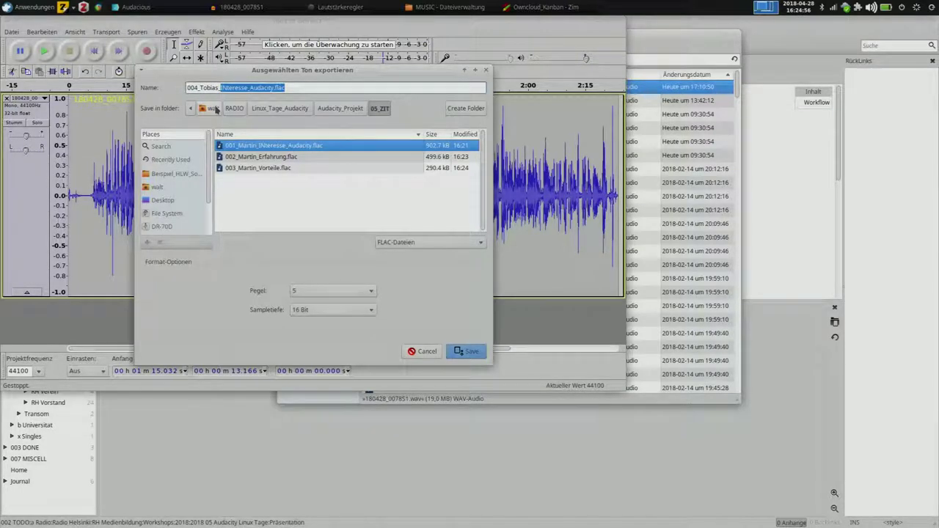
{"action": "type", "text": "IN"}
{"action": "key", "text": "BackSpace"}
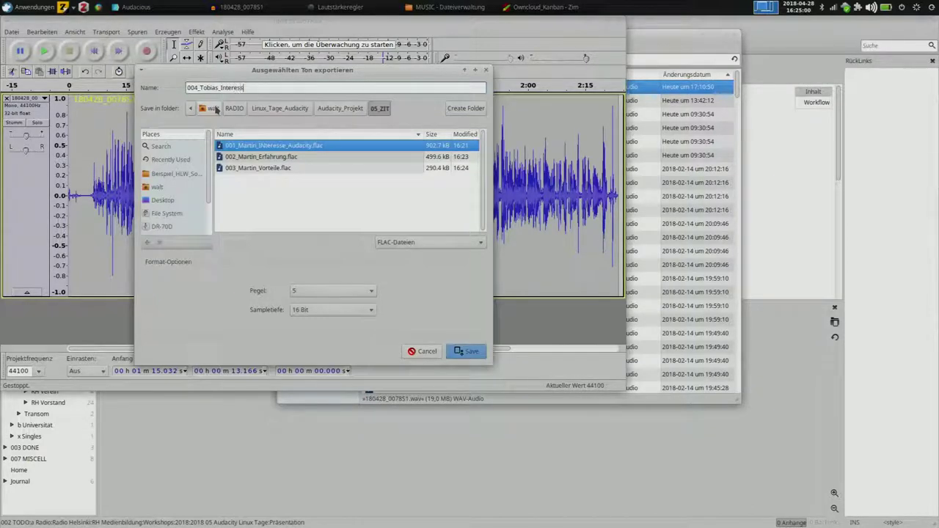
{"action": "key", "text": "Return"}
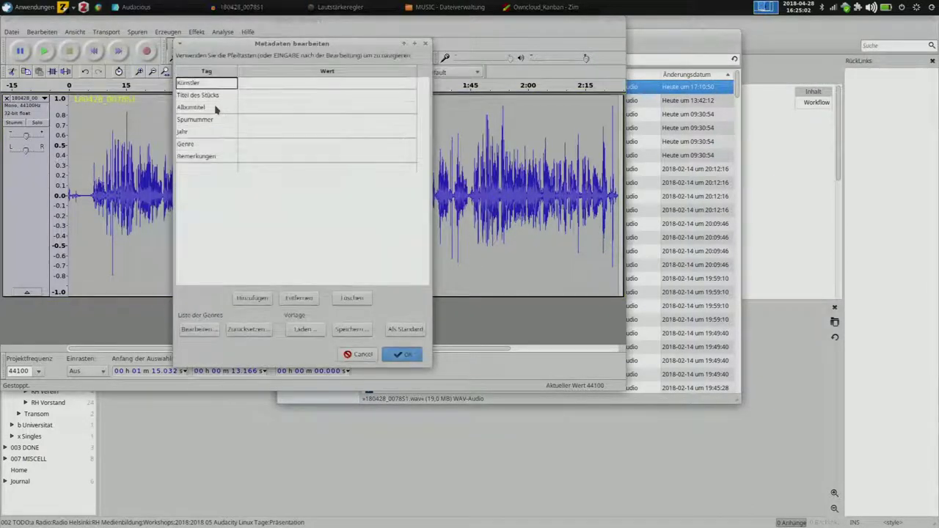
{"action": "key", "text": "Return"}
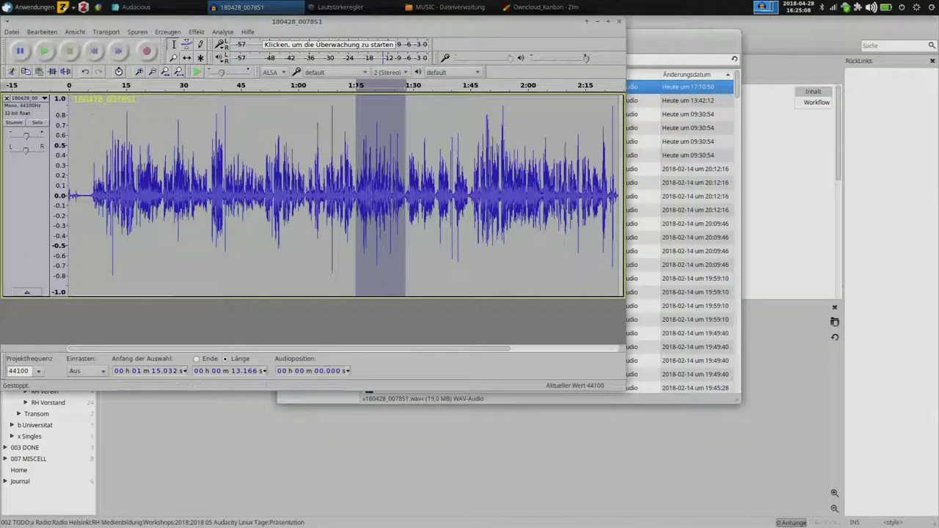
Remove the 180428_0078S1 track from the project and undo the removal
{"action": "left_click", "coordinate": [7, 99]}
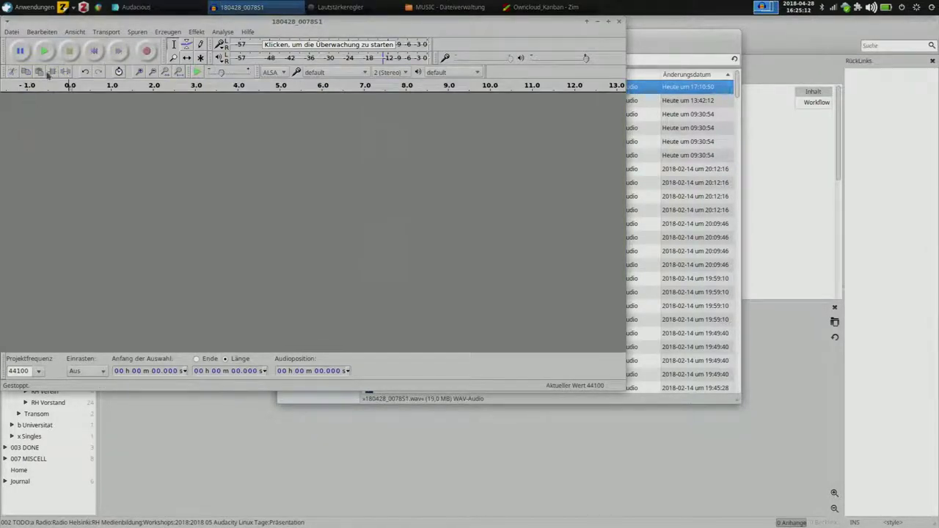
{"action": "key", "text": "ctrl+z"}
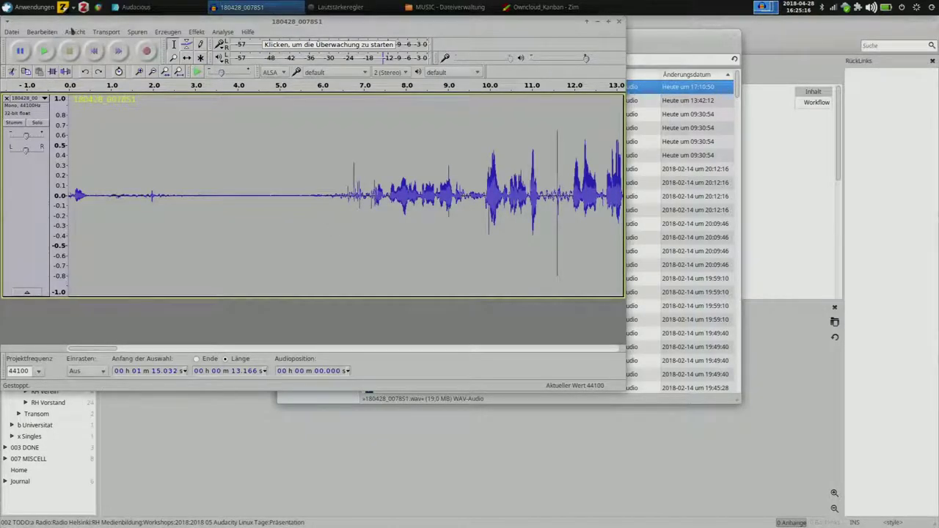
Open the undo history, go back to the third Normalize entry, and enlarge the history window to show all entries
{"action": "left_click", "coordinate": [74, 32]}
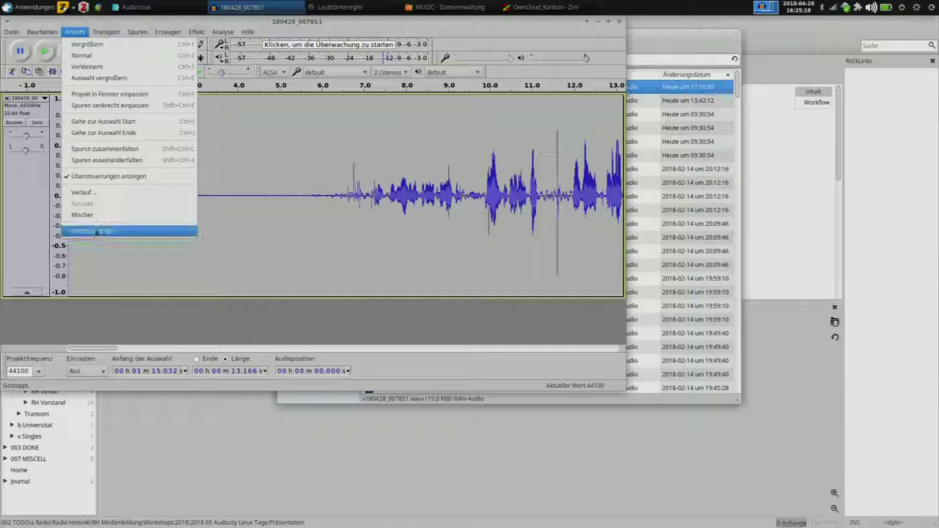
{"action": "left_click", "coordinate": [102, 192]}
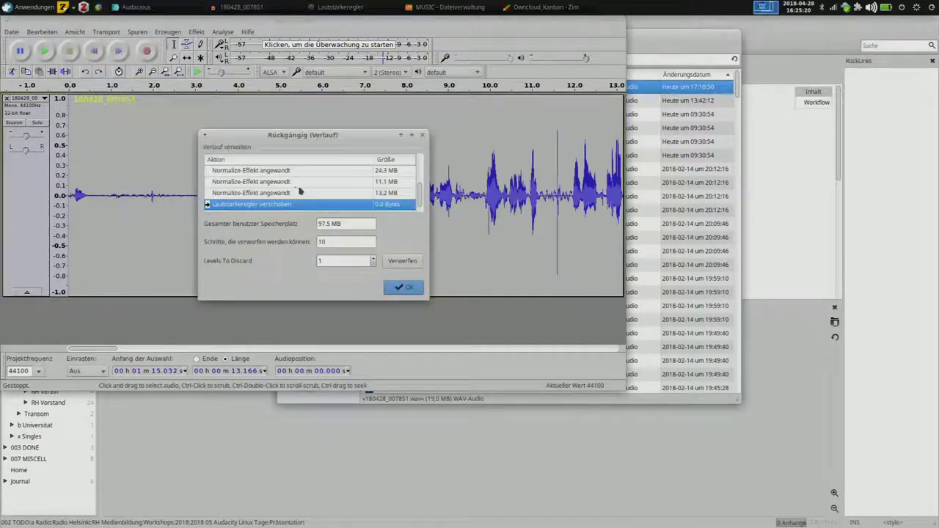
{"action": "scroll", "coordinate": [416, 200], "scroll_direction": "up", "scroll_amount": 3}
{"action": "scroll", "coordinate": [420, 203], "scroll_direction": "down", "scroll_amount": 4}
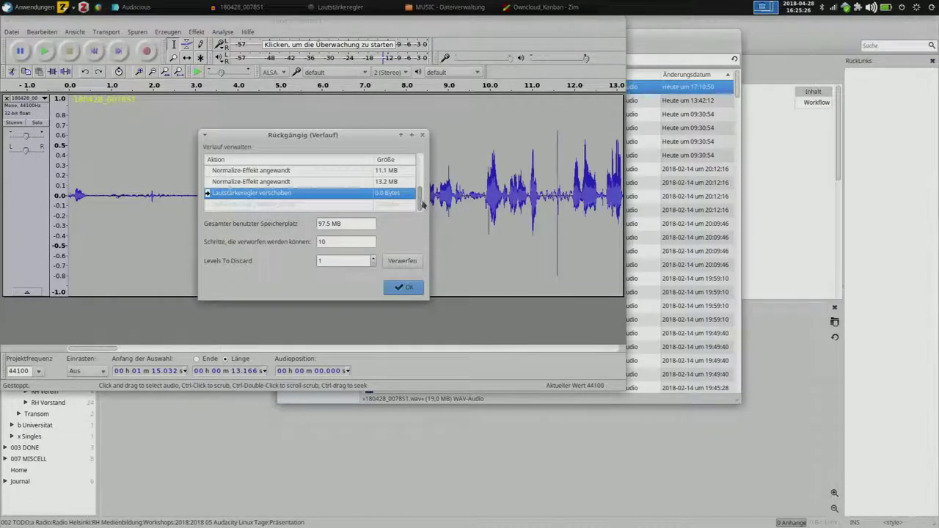
{"action": "left_click", "coordinate": [348, 183]}
{"action": "left_click", "coordinate": [345, 171]}
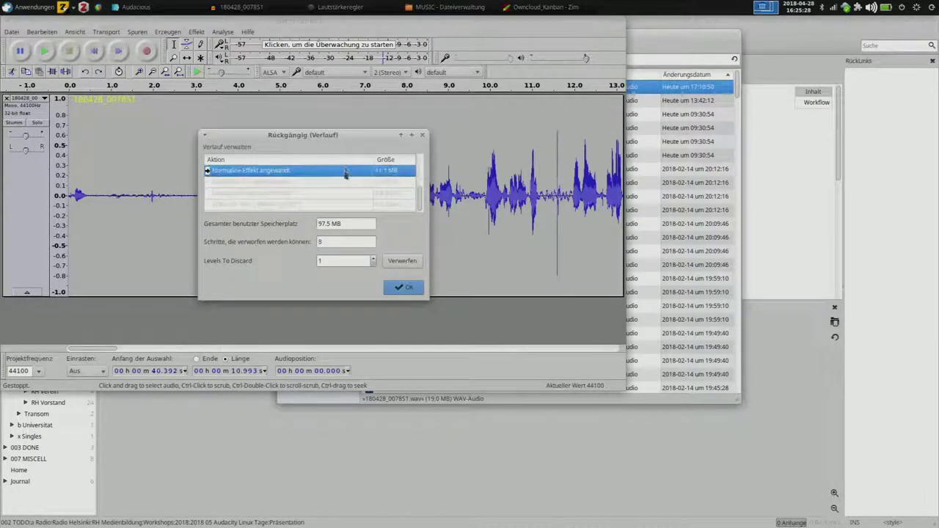
{"action": "left_click_drag", "start_coordinate": [334, 133], "coordinate": [334, 35]}
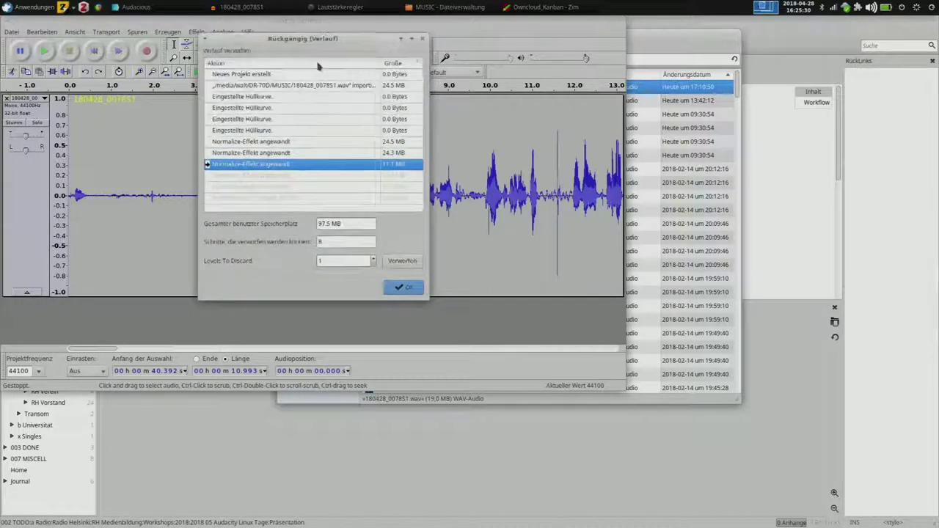
Step back through the earlier Normalize and envelope entries to the first envelope adjustment in the history
{"action": "left_click", "coordinate": [289, 142]}
{"action": "left_click", "coordinate": [289, 131]}
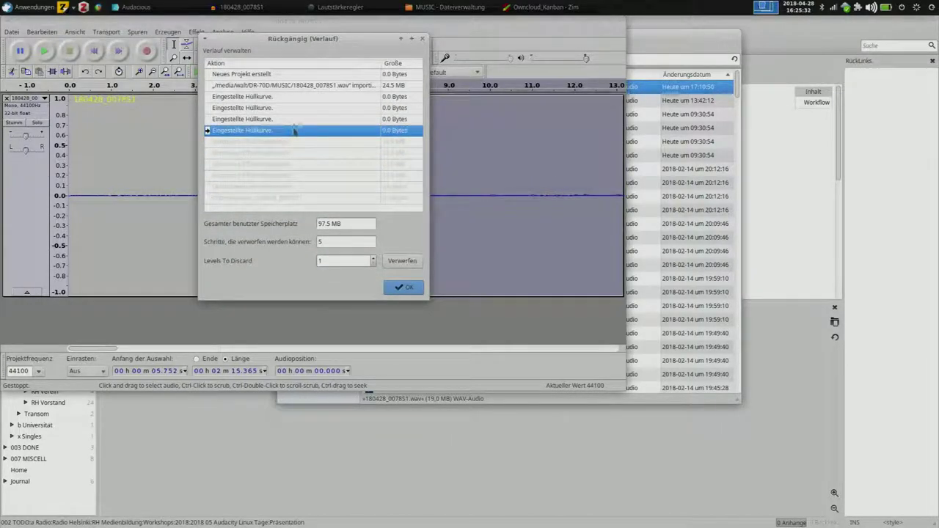
{"action": "left_click", "coordinate": [290, 119]}
{"action": "left_click", "coordinate": [292, 109]}
{"action": "left_click", "coordinate": [289, 97]}
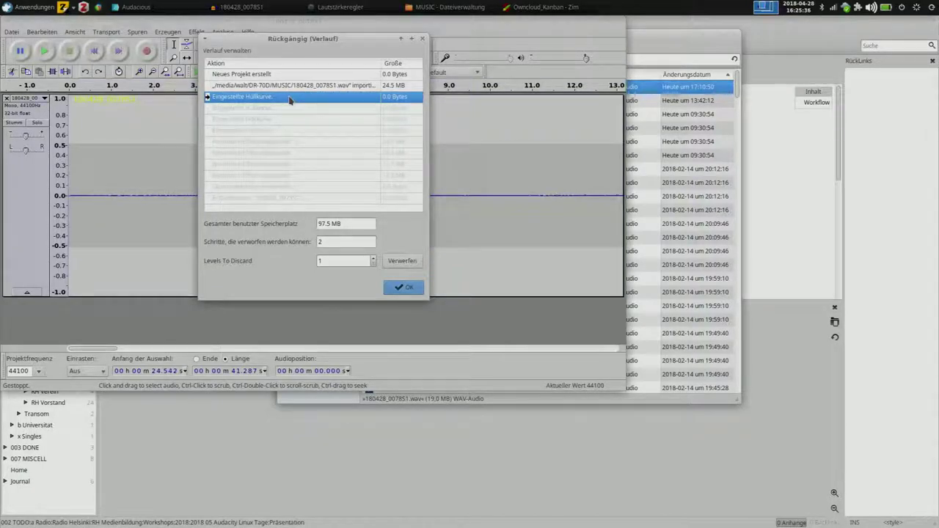
Restore the project to the track-removal entry at the end of the history and close the history
{"action": "left_click", "coordinate": [291, 198]}
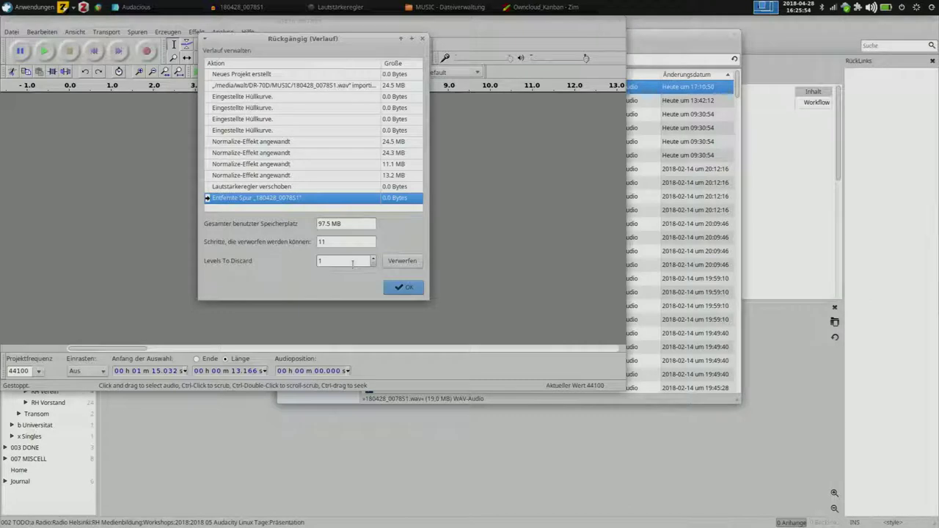
{"action": "left_click", "coordinate": [408, 287]}
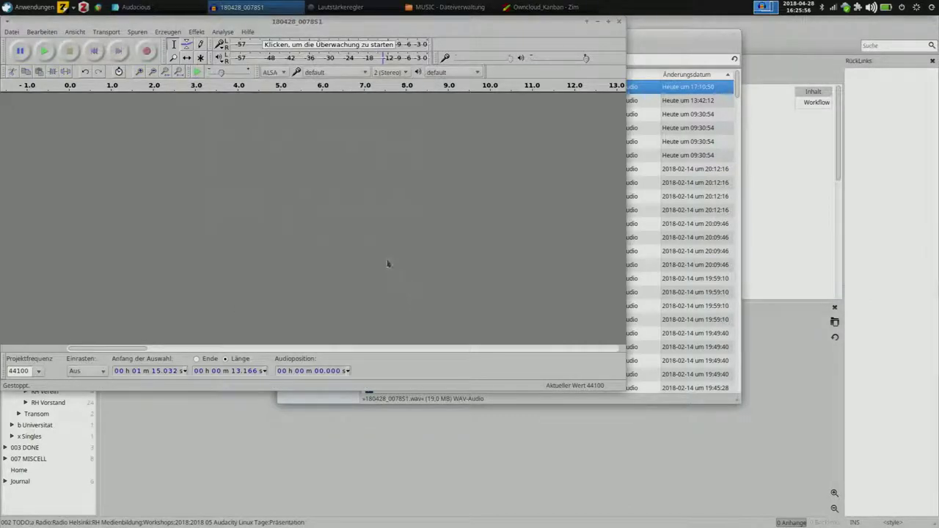
Switch to the file manager and open the 05_ZIT folder inside Linux_Tage_Audacity/Audacity_Projekt
{"action": "key", "text": "alt+Tab"}
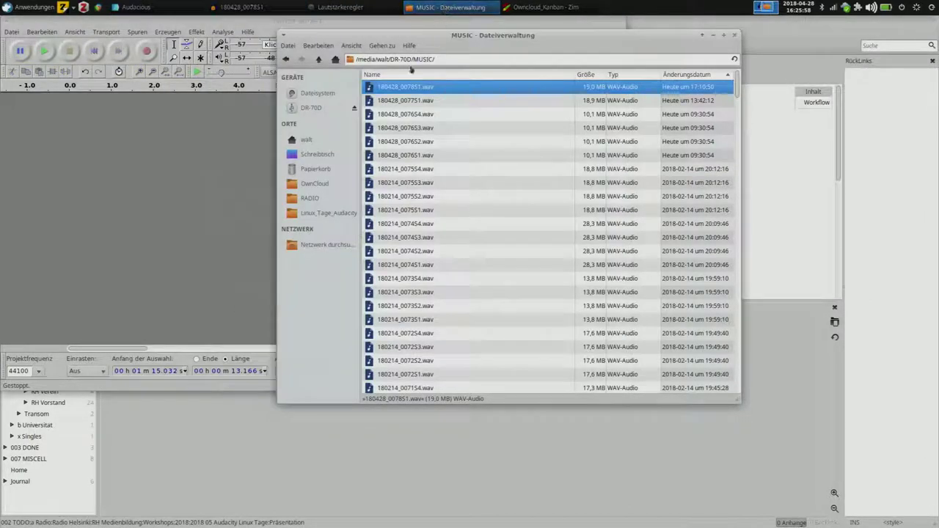
{"action": "left_click", "coordinate": [326, 213]}
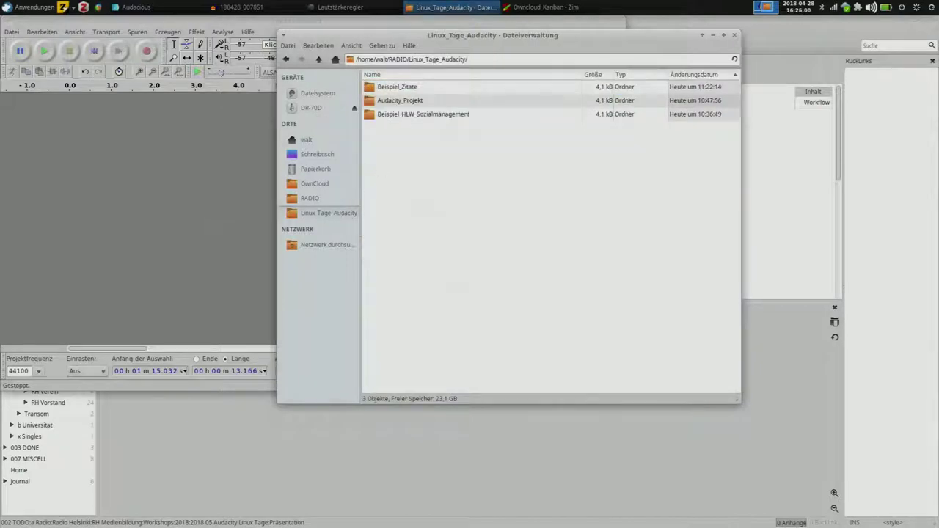
{"action": "double_click", "coordinate": [409, 100]}
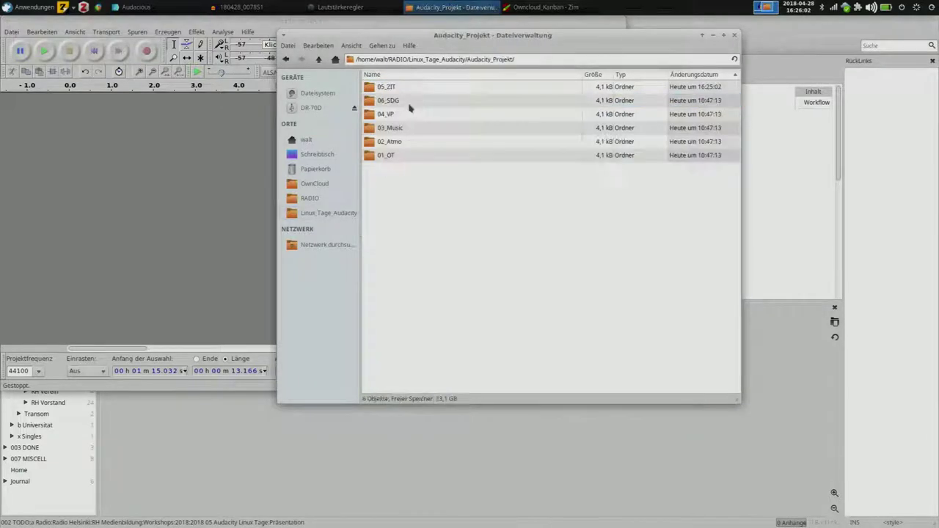
{"action": "left_click", "coordinate": [402, 87]}
{"action": "double_click", "coordinate": [402, 87]}
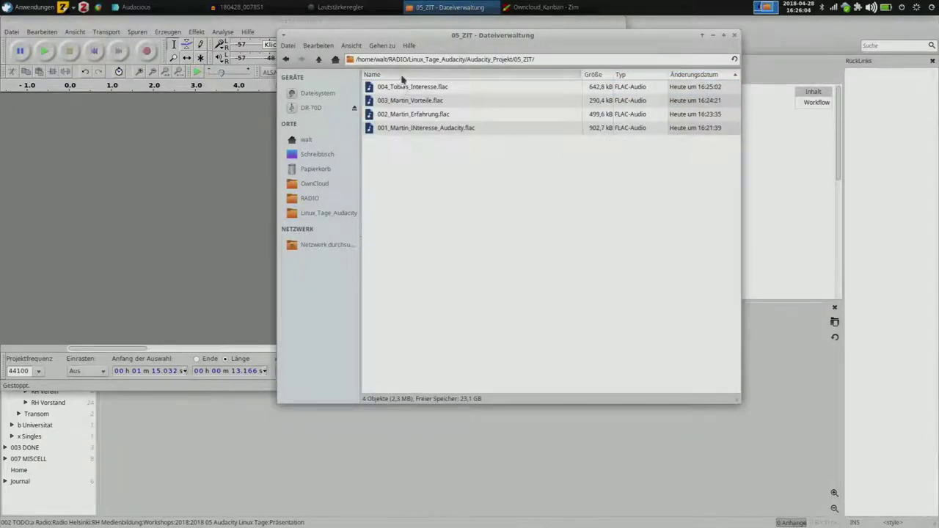
Sort the folder by name and import all four numbered FLAC files into the empty Audacity project
{"action": "left_click", "coordinate": [402, 88]}
{"action": "key", "text": "shift+Down"}
{"action": "key", "text": "shift+Down"}
{"action": "key", "text": "shift+Down"}
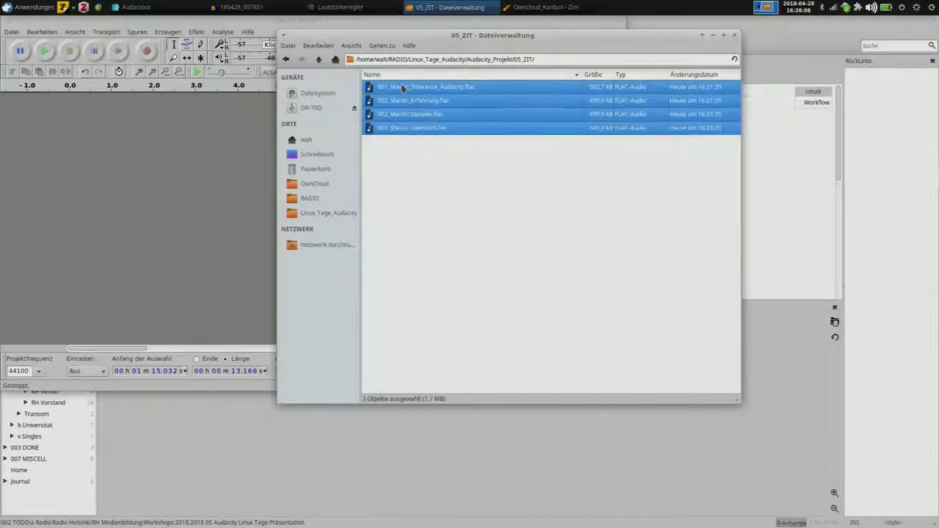
{"action": "left_click_drag", "start_coordinate": [418, 91], "coordinate": [128, 165]}
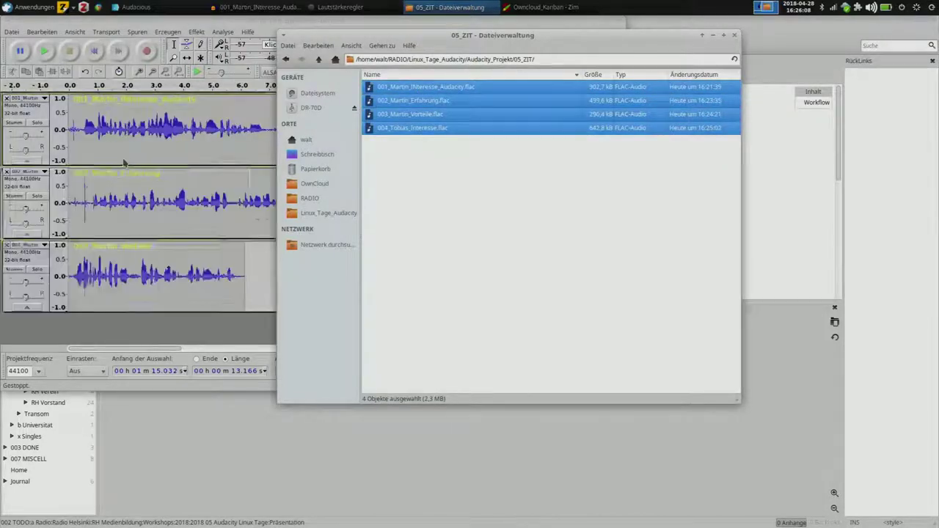
Return to Audacity and fit all four imported tracks vertically in the project window
{"action": "left_click", "coordinate": [257, 228]}
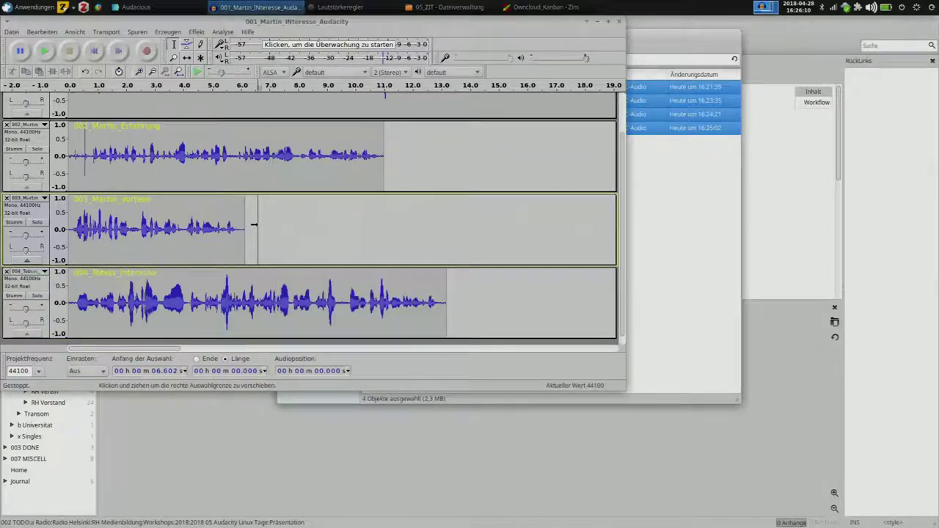
{"action": "left_click", "coordinate": [75, 31]}
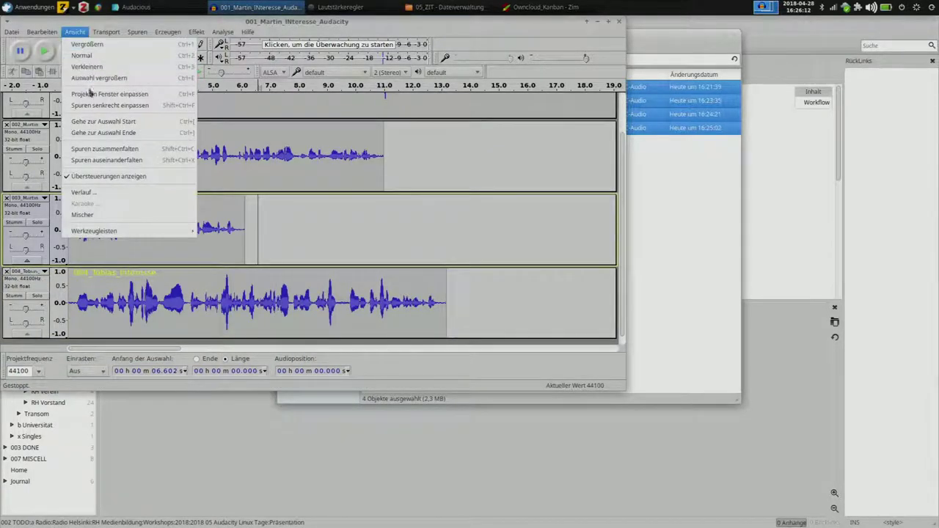
{"action": "left_click", "coordinate": [96, 107]}
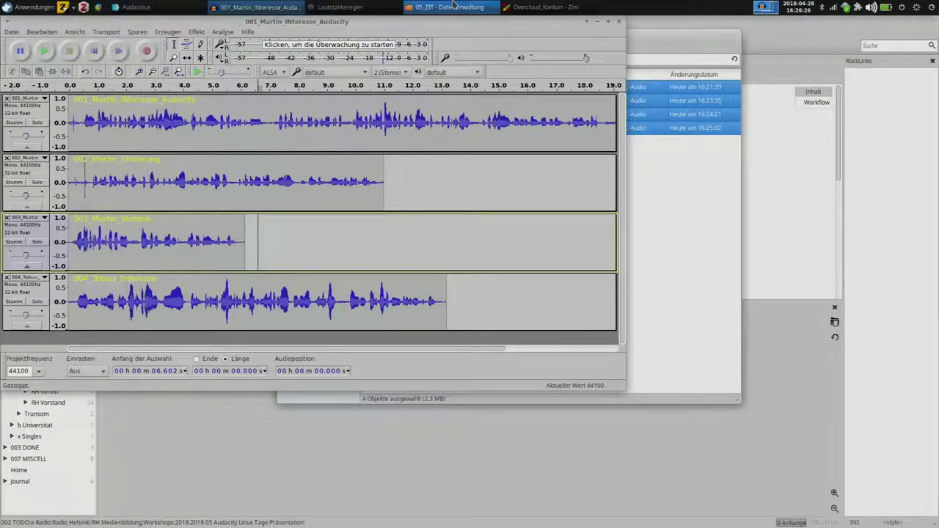
Switch to the file manager and open all four numbered FLAC excerpts from 05_ZIT in Audacious
{"action": "left_click", "coordinate": [454, 6]}
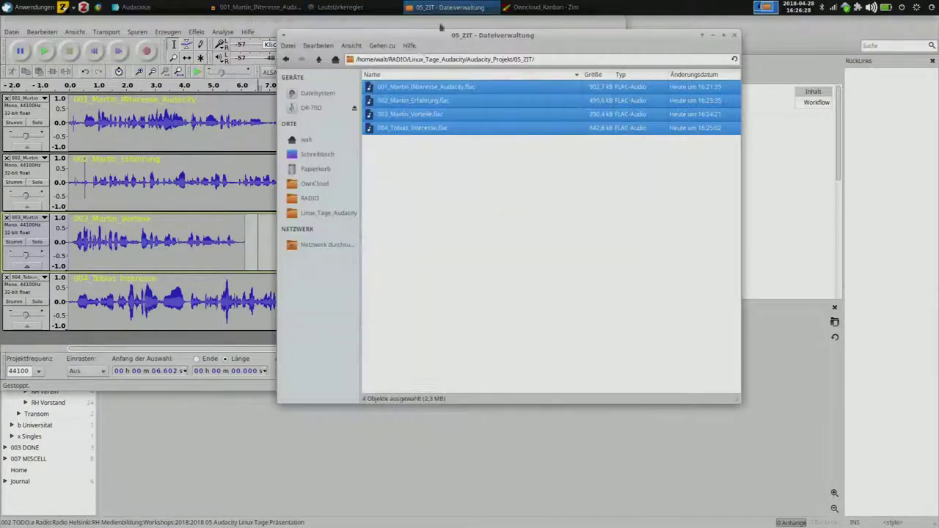
{"action": "right_click", "coordinate": [401, 96]}
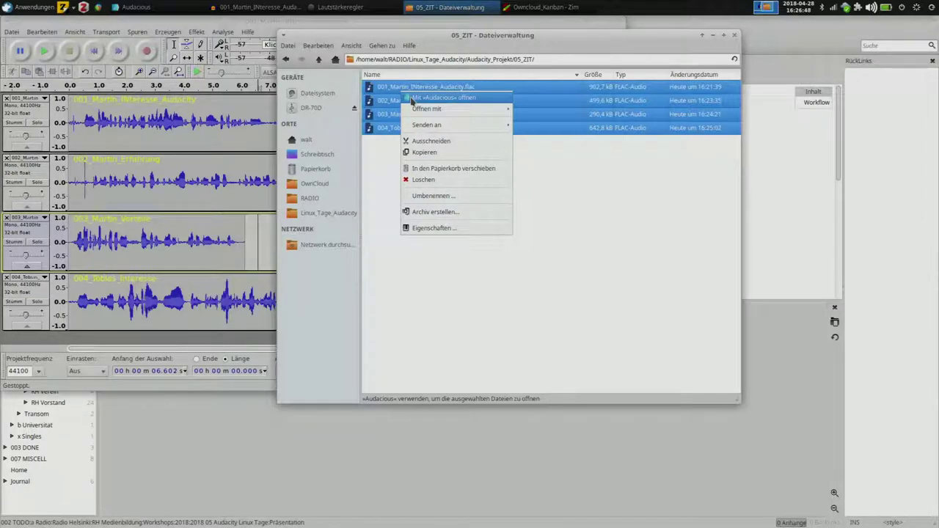
{"action": "left_click", "coordinate": [411, 99]}
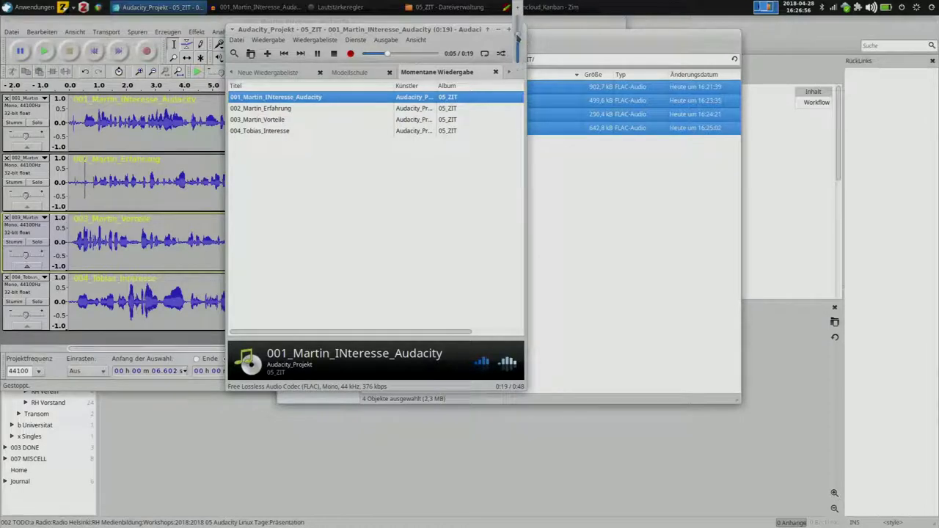
Play the 002, 003 and 004 excerpts one after another from the Audacious playlist
{"action": "double_click", "coordinate": [323, 108]}
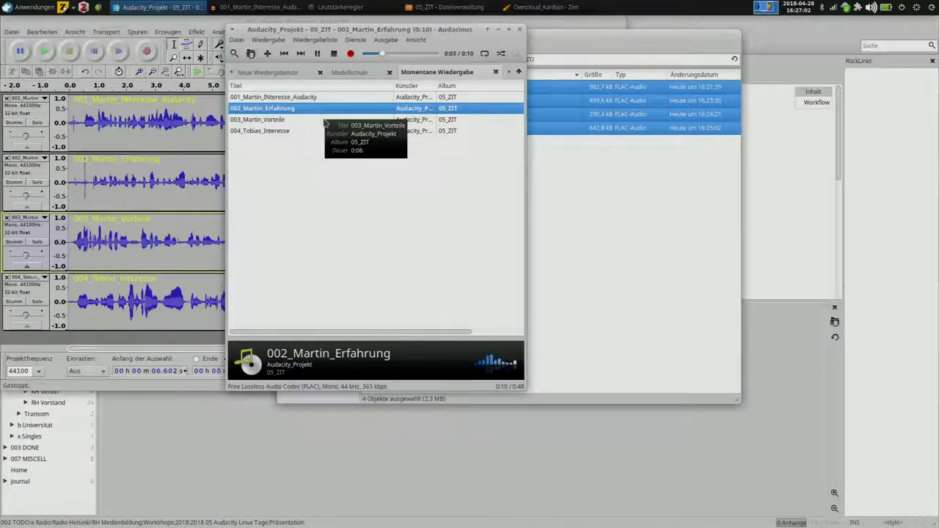
{"action": "left_click", "coordinate": [324, 120]}
{"action": "double_click", "coordinate": [326, 120]}
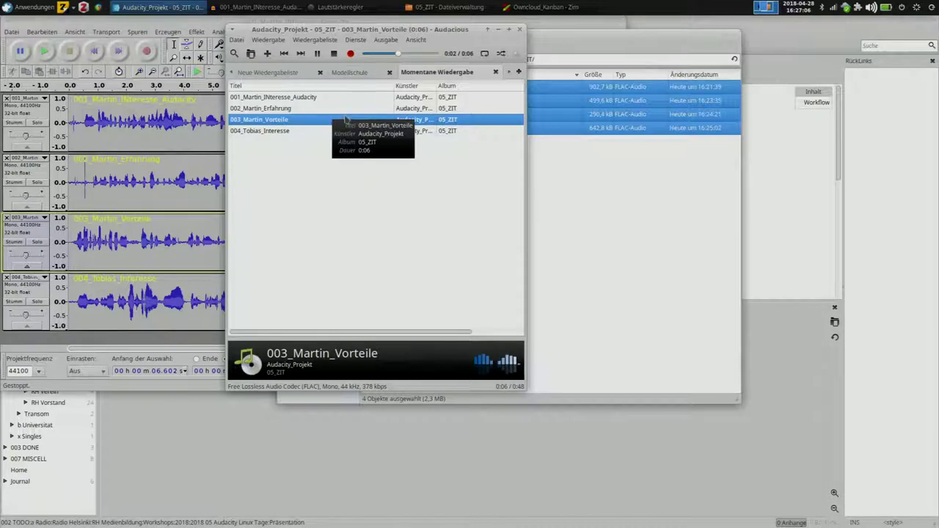
{"action": "double_click", "coordinate": [311, 133]}
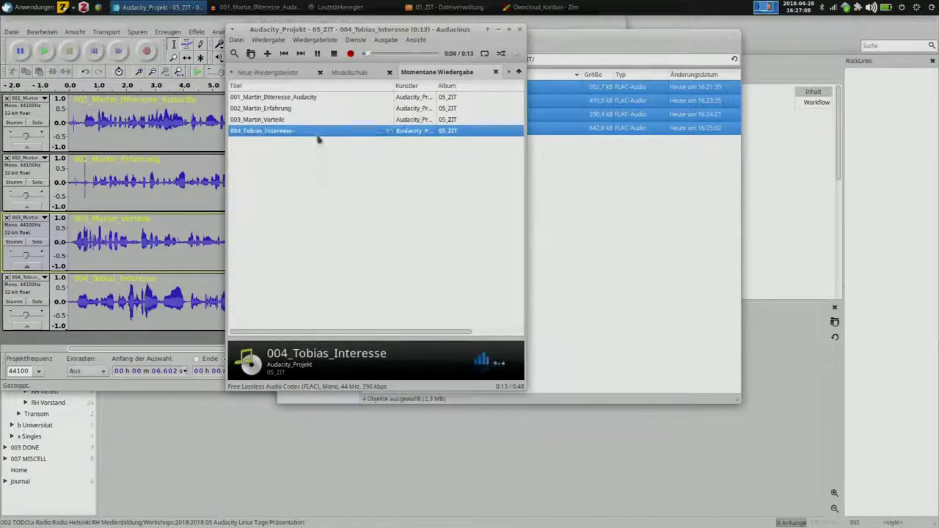
Stop playback and move the 004 excerpt to second place in the playlist, directly after 001
{"action": "left_click", "coordinate": [334, 52]}
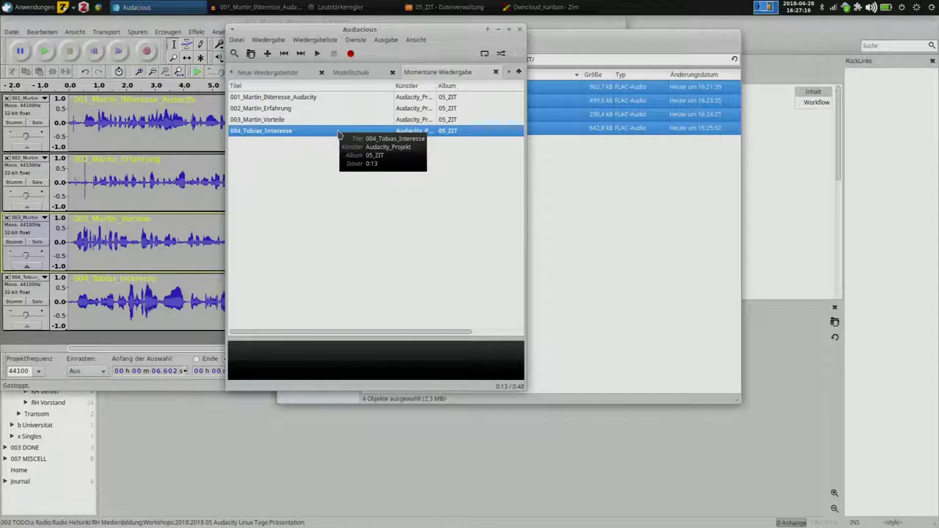
{"action": "left_click_drag", "start_coordinate": [331, 108], "coordinate": [332, 110]}
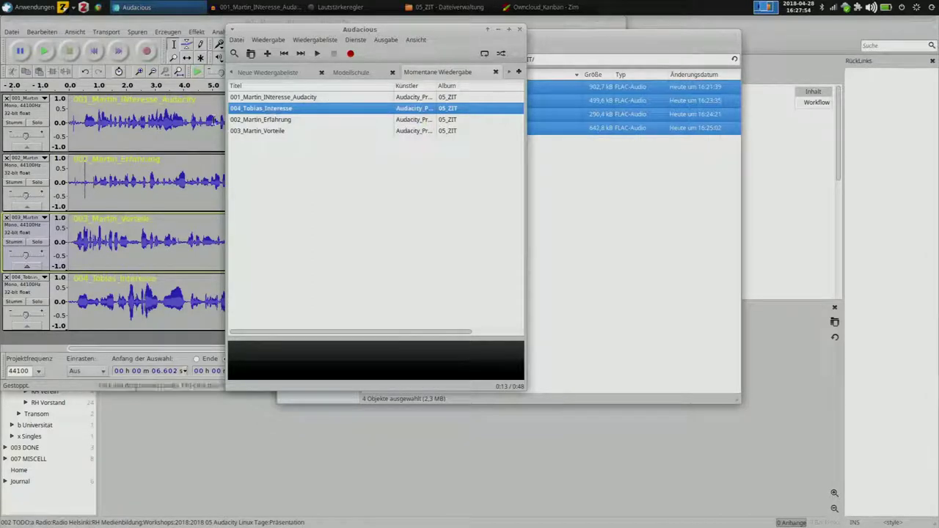
Return to Audacity and move the 004 track directly below the 001 track
{"action": "left_click", "coordinate": [215, 121]}
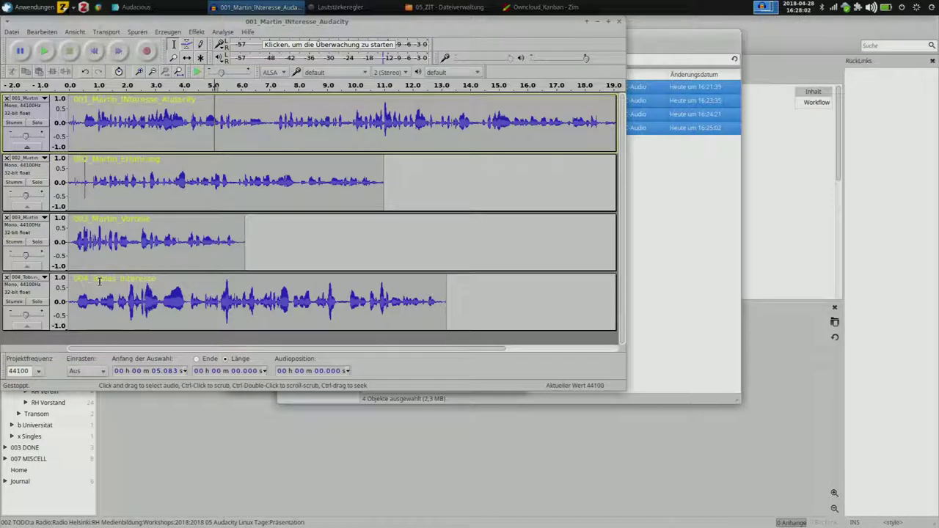
{"action": "left_click", "coordinate": [41, 294]}
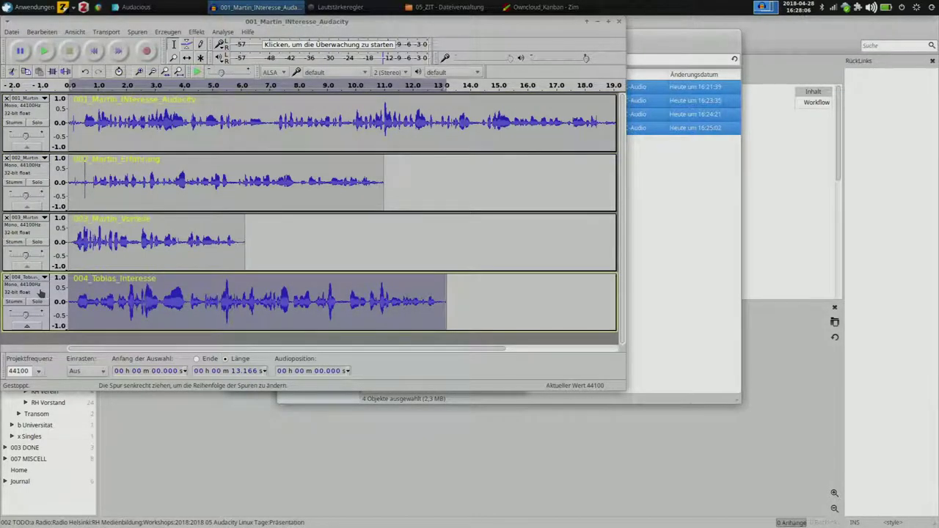
{"action": "left_click_drag", "start_coordinate": [41, 294], "coordinate": [33, 159]}
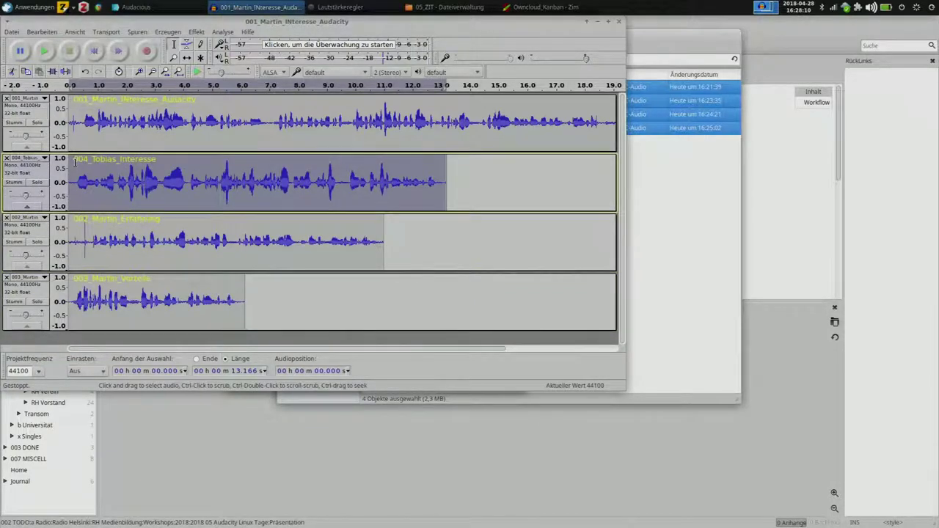
{"action": "left_click_drag", "start_coordinate": [41, 184], "coordinate": [57, 170]}
Time-shift the four clips end to end in the order 001, 004, 002, 003, starting the first at about 5 seconds
{"action": "left_click", "coordinate": [152, 72]}
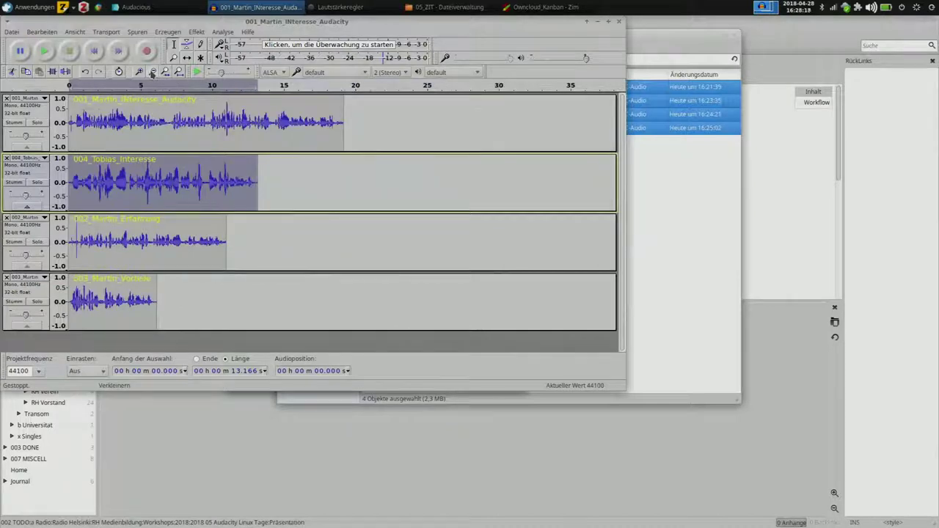
{"action": "left_click", "coordinate": [152, 72]}
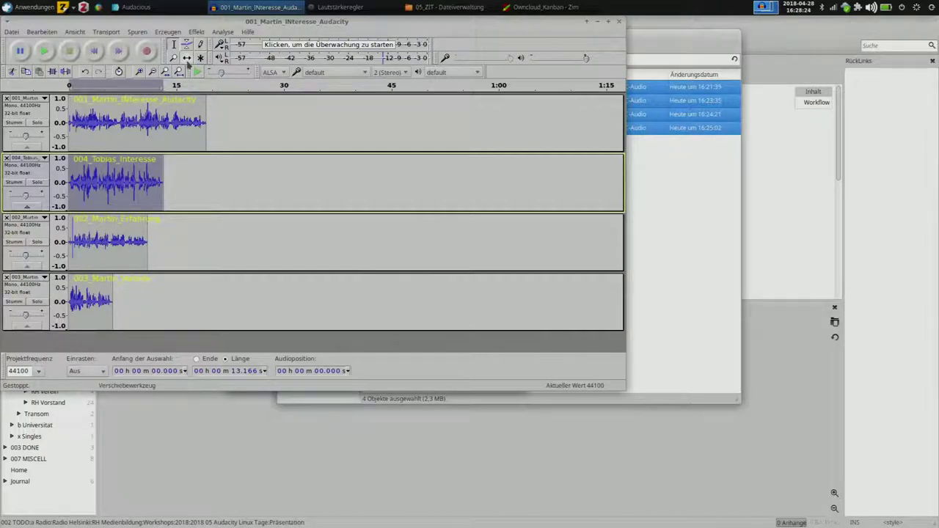
{"action": "left_click", "coordinate": [199, 58]}
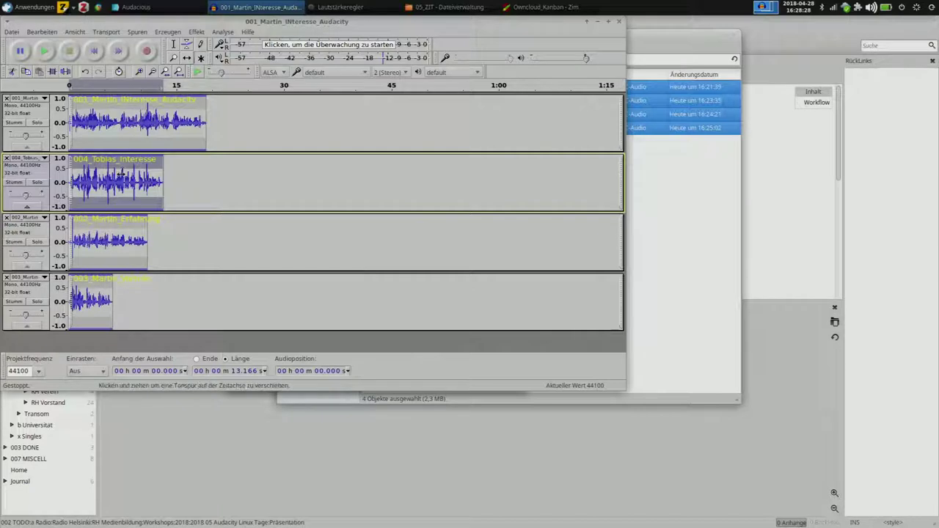
{"action": "left_click_drag", "start_coordinate": [138, 118], "coordinate": [170, 119]}
{"action": "left_click_drag", "start_coordinate": [125, 183], "coordinate": [294, 189]}
{"action": "left_click_drag", "start_coordinate": [131, 246], "coordinate": [386, 267]}
{"action": "left_click_drag", "start_coordinate": [80, 303], "coordinate": [423, 311]}
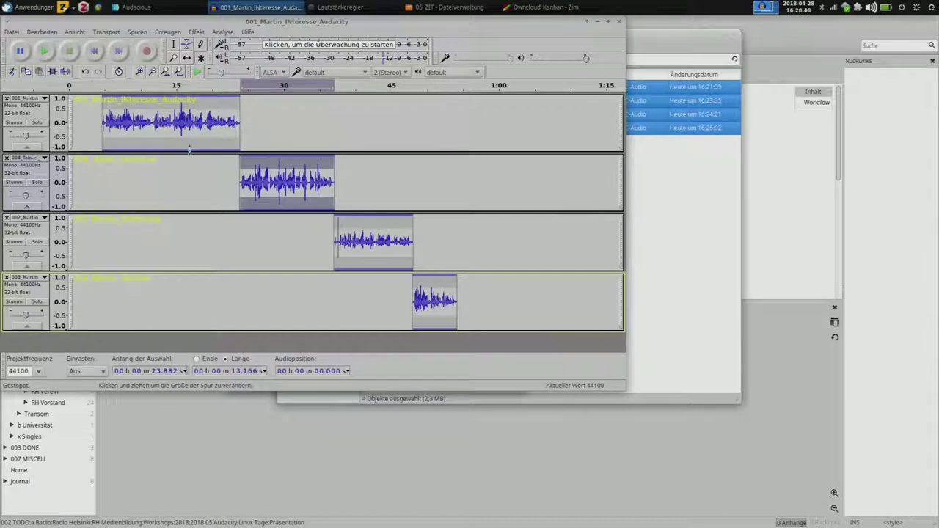
Switch to the file manager and import Ketsa_-_06_-_Juniper.mp3 from the 03_Music folder into the Audacity project
{"action": "left_click", "coordinate": [455, 6]}
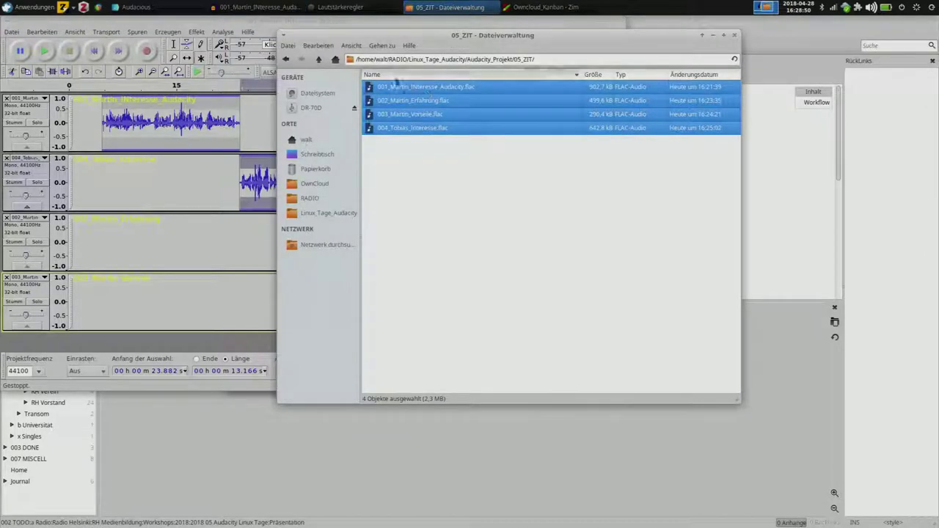
{"action": "left_click", "coordinate": [319, 59]}
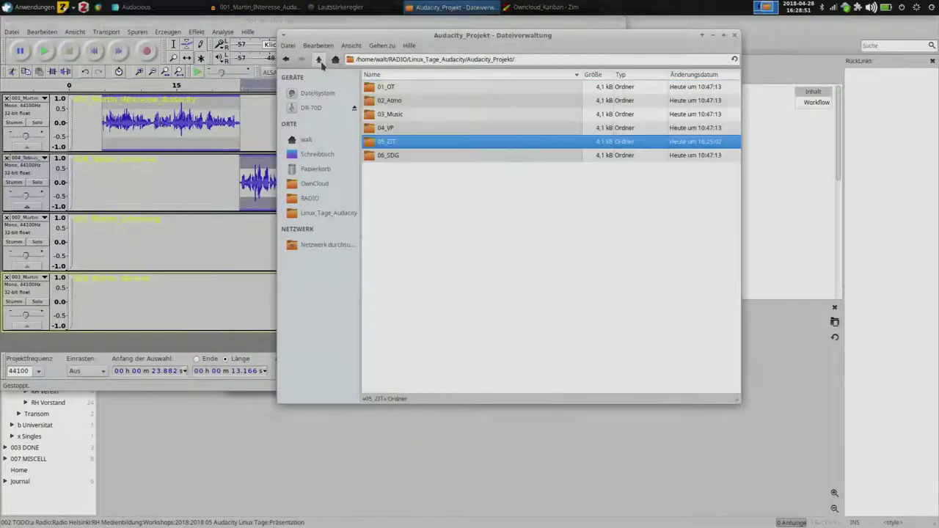
{"action": "double_click", "coordinate": [403, 115]}
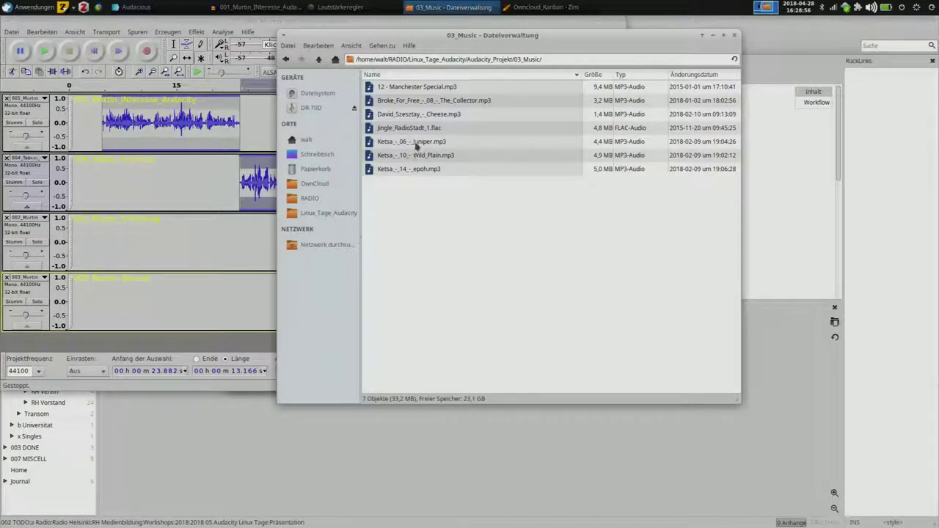
{"action": "left_click", "coordinate": [418, 145]}
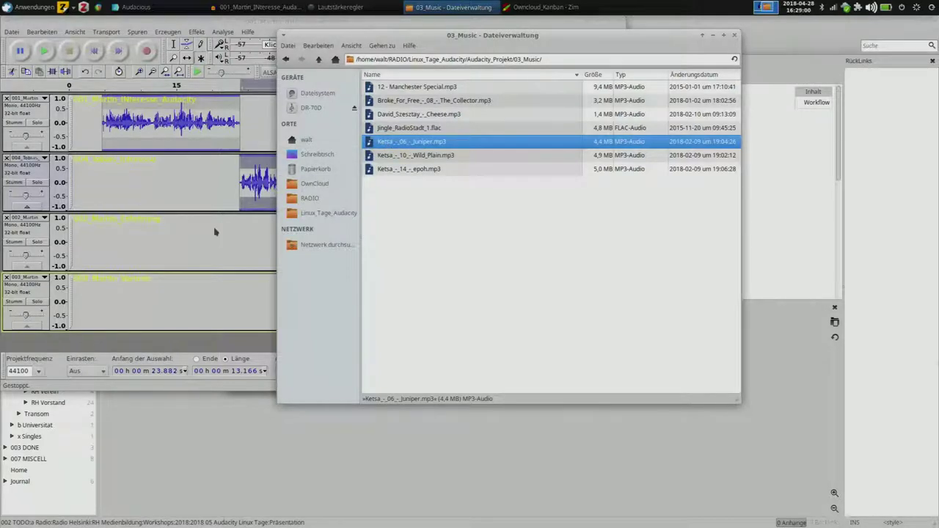
{"action": "left_click_drag", "start_coordinate": [215, 231], "coordinate": [216, 233]}
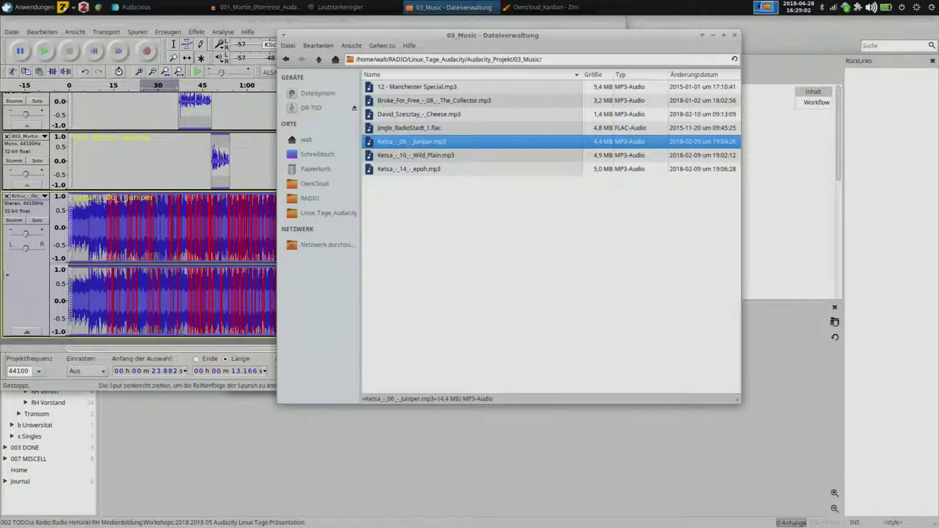
Select the entire Juniper music track and apply a level-reducing effect to eliminate its clipping
{"action": "left_click", "coordinate": [8, 295]}
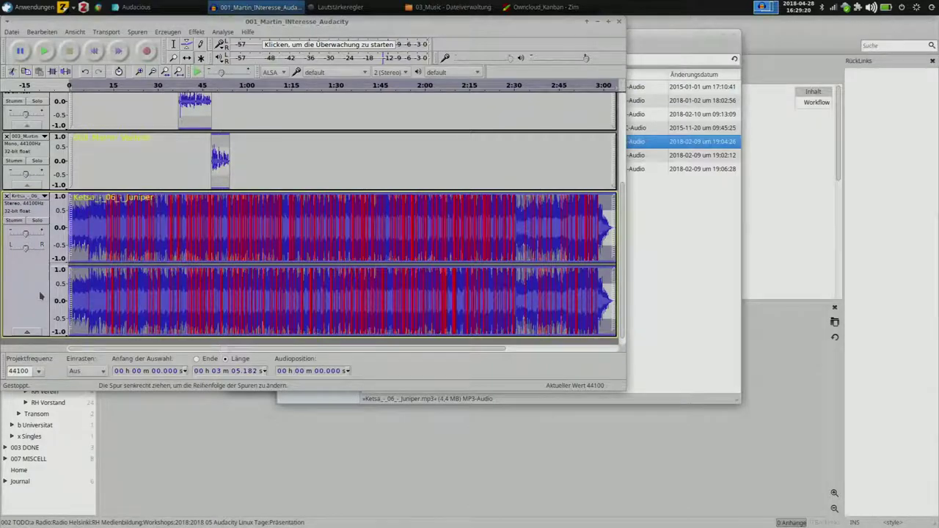
{"action": "key", "text": "ctrl+r"}
{"action": "key", "text": "Return"}
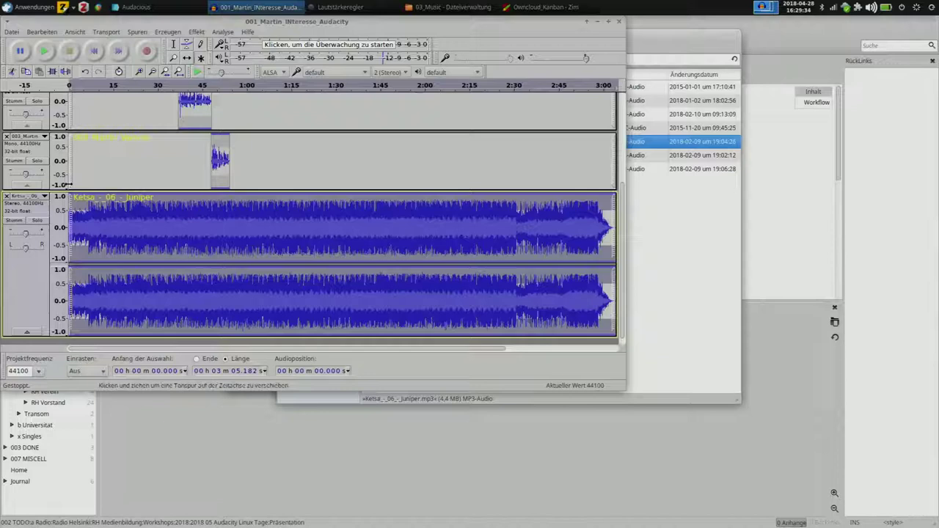
Lower the whole Juniper track to about 0.4 with a single envelope point and move it to the top of the project
{"action": "left_click", "coordinate": [186, 45]}
{"action": "left_click_drag", "start_coordinate": [220, 193], "coordinate": [221, 209]}
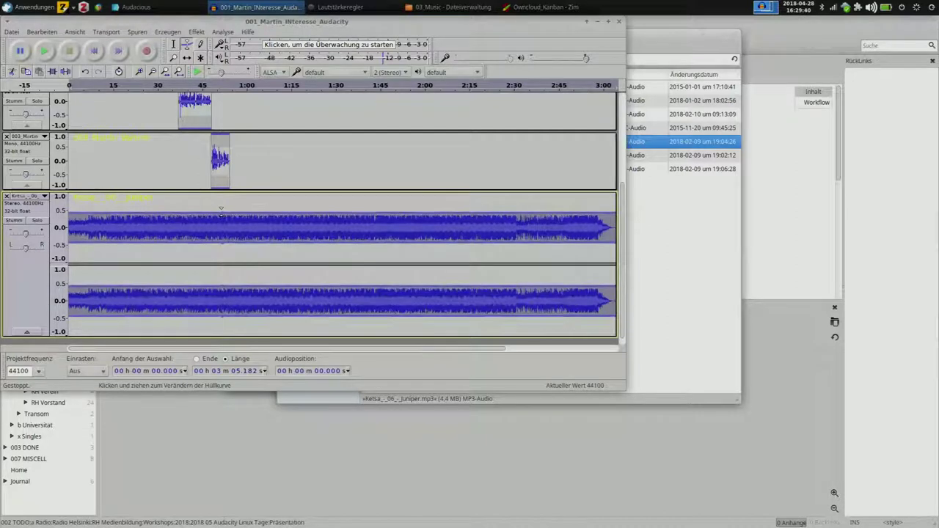
{"action": "left_click_drag", "start_coordinate": [25, 302], "coordinate": [36, 48]}
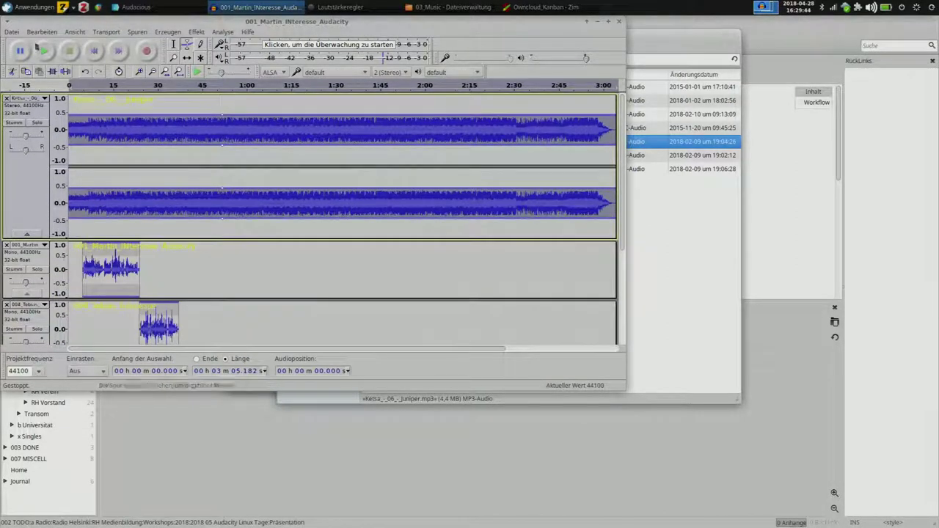
Collapse all tracks and enlarge the heights of the four voice tracks again, leaving Juniper collapsed
{"action": "left_click", "coordinate": [78, 32]}
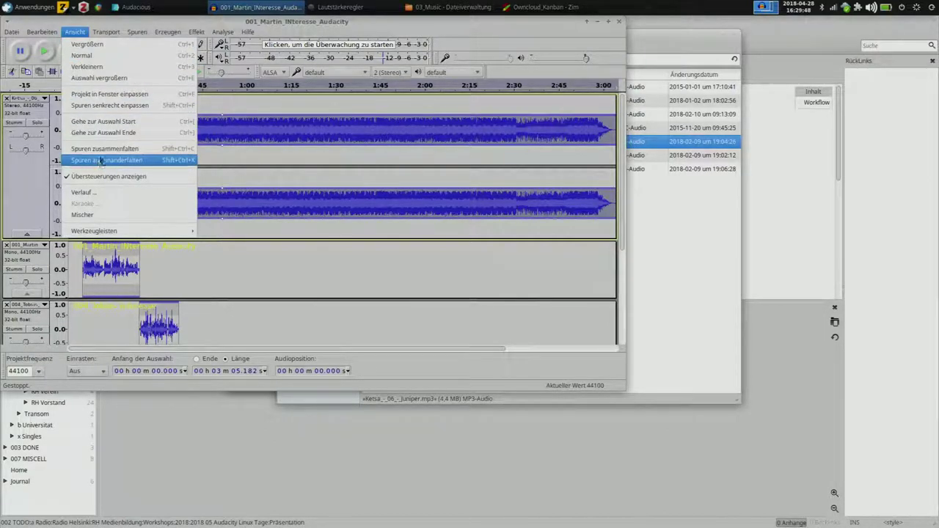
{"action": "left_click", "coordinate": [104, 148]}
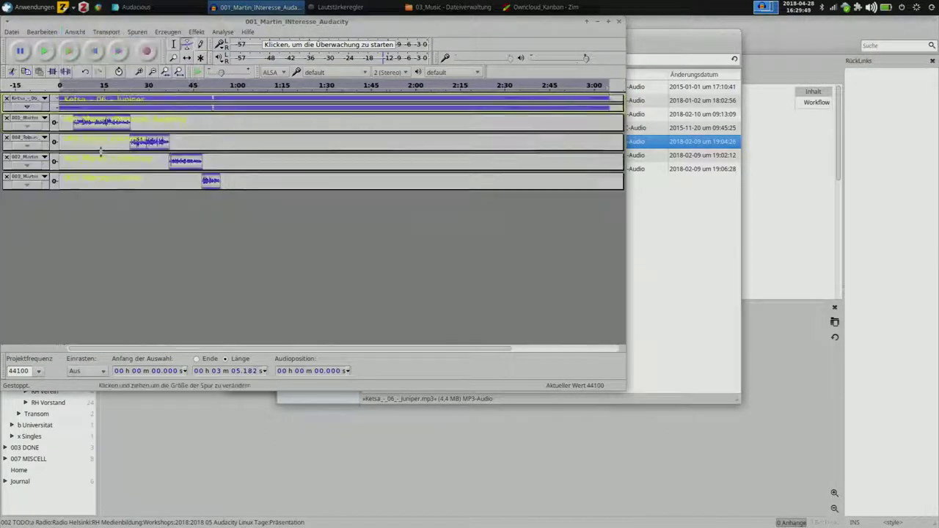
{"action": "left_click", "coordinate": [171, 184]}
{"action": "left_click_drag", "start_coordinate": [169, 170], "coordinate": [169, 209]}
{"action": "left_click_drag", "start_coordinate": [135, 150], "coordinate": [136, 170]}
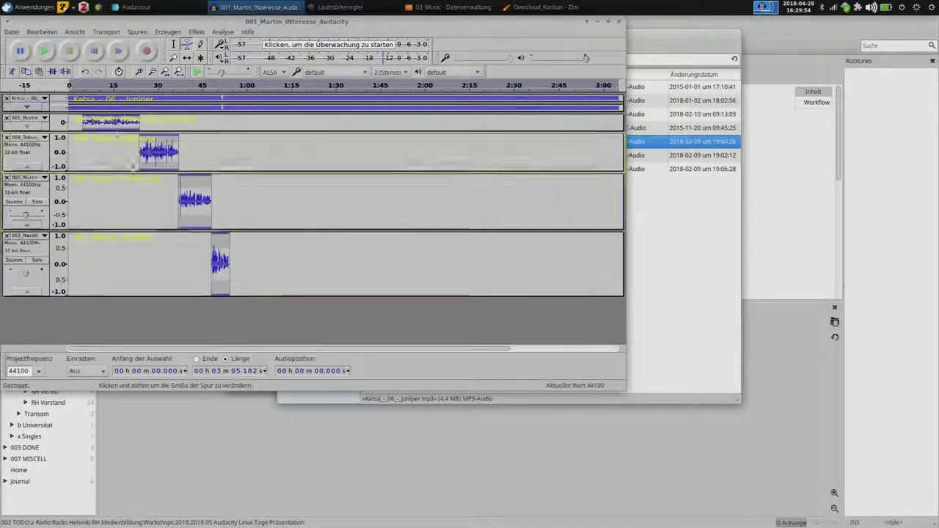
{"action": "left_click_drag", "start_coordinate": [136, 132], "coordinate": [136, 149]}
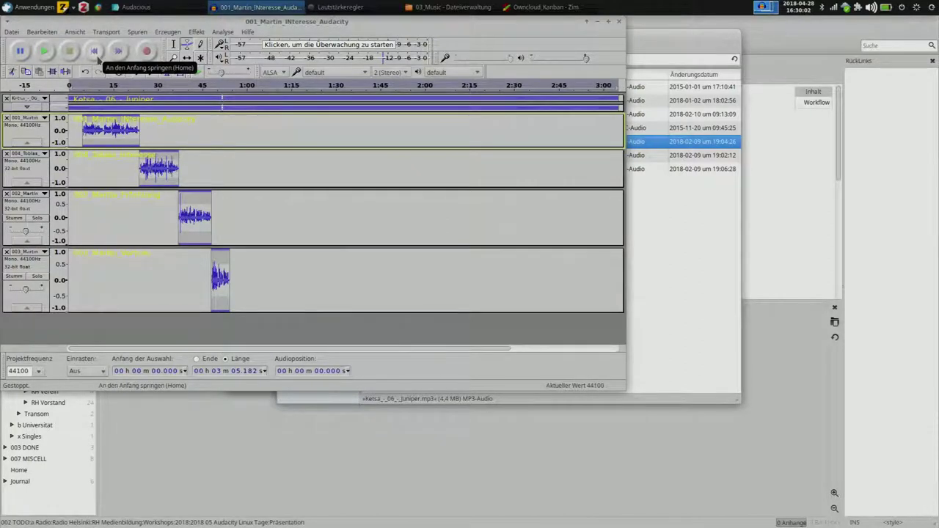
Play the mix from about 5 seconds, enlarge the Juniper track's height and stop playback
{"action": "left_click", "coordinate": [83, 85]}
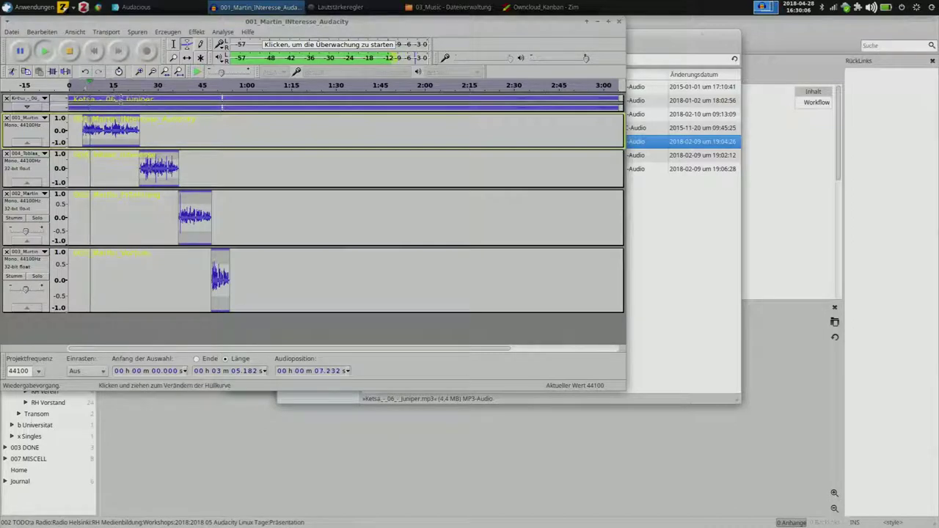
{"action": "key", "text": "ctrl+1"}
{"action": "key", "text": "ctrl+1"}
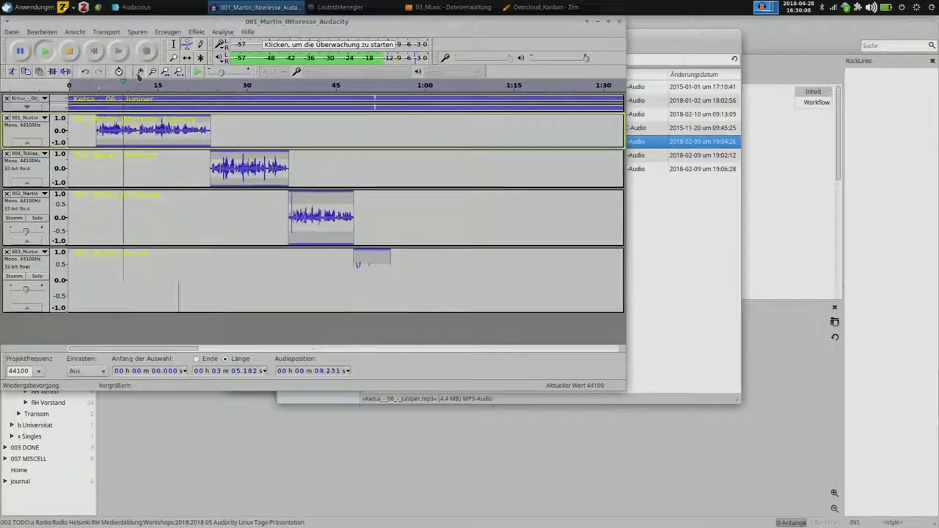
{"action": "left_click_drag", "start_coordinate": [163, 110], "coordinate": [170, 165]}
{"action": "key", "text": "space"}
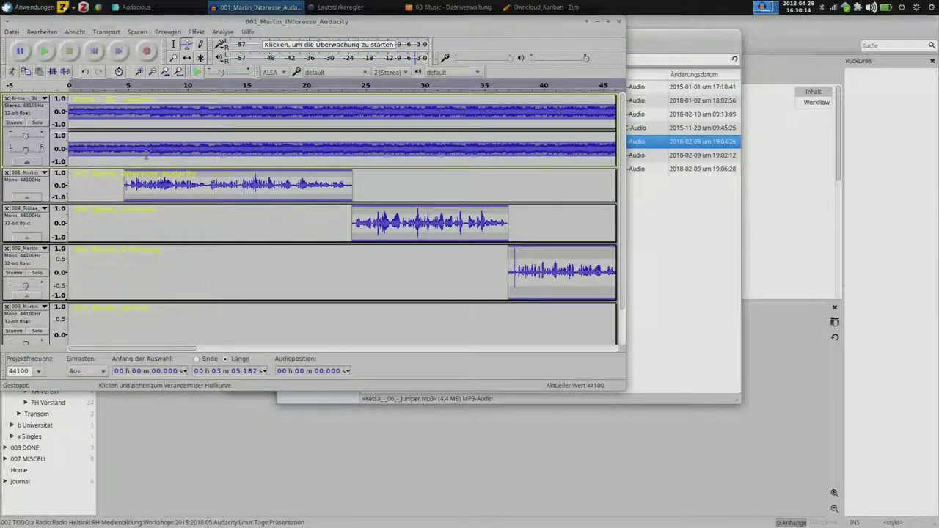
Shape Juniper's envelope to stay loud until about 4 seconds and drop low by about 5 seconds, and play back the transition
{"action": "left_click_drag", "start_coordinate": [147, 152], "coordinate": [102, 89]}
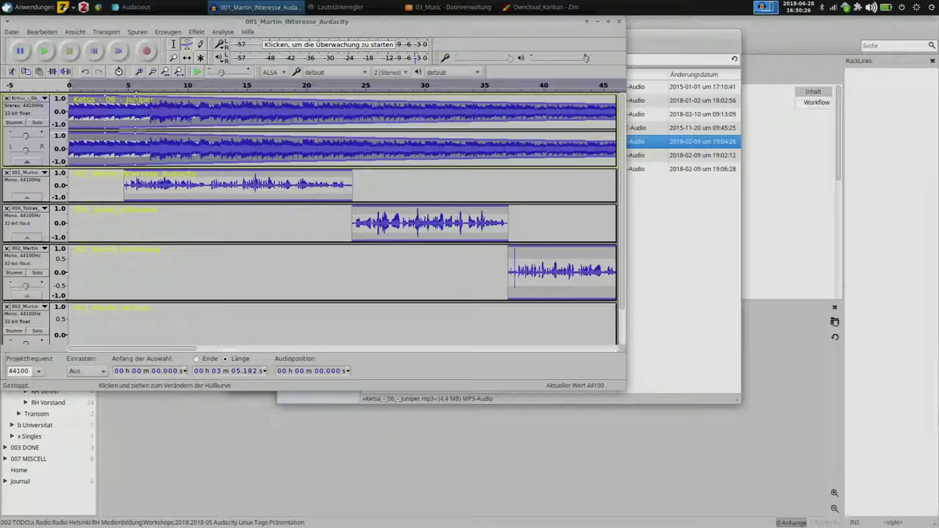
{"action": "left_click_drag", "start_coordinate": [134, 97], "coordinate": [128, 105]}
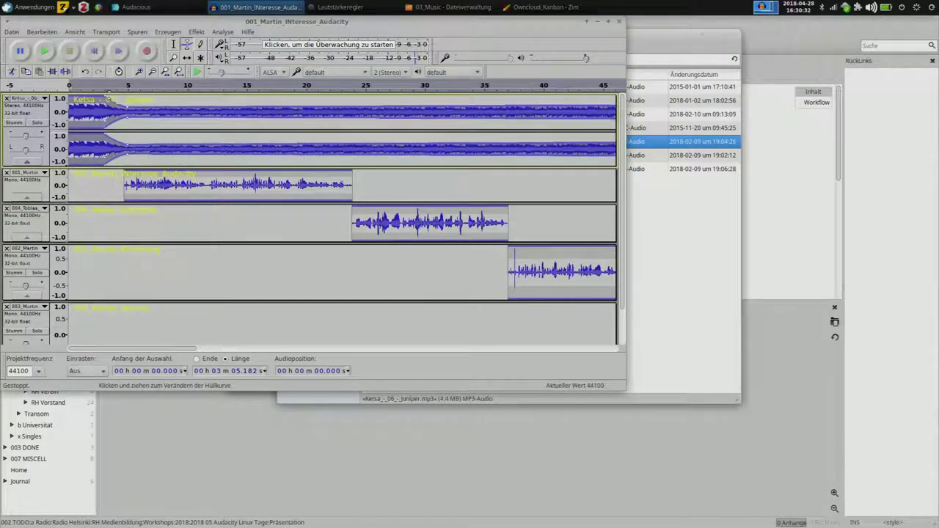
{"action": "left_click_drag", "start_coordinate": [103, 98], "coordinate": [117, 99]}
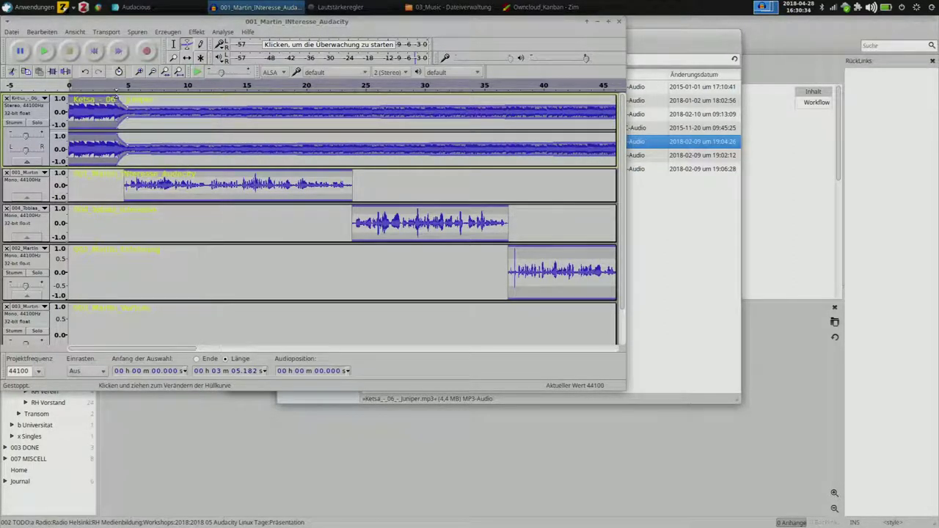
{"action": "left_click", "coordinate": [111, 88]}
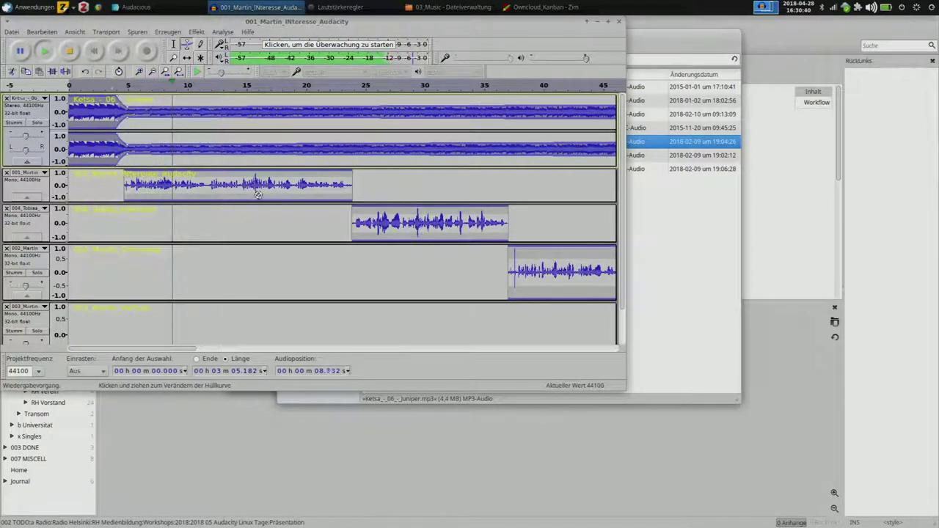
Enlarge the first voice track's height and normalize its section from about 5 to 14 seconds to -1.0 dB
{"action": "key", "text": "space"}
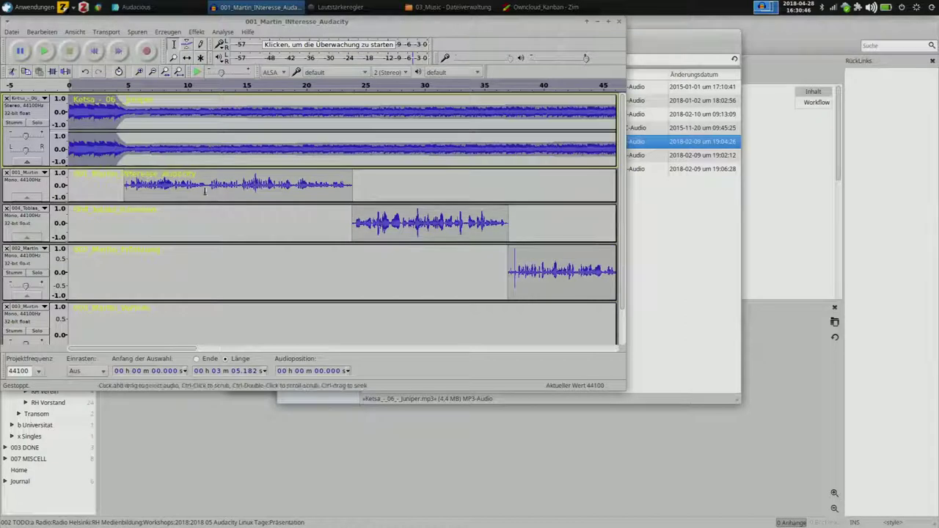
{"action": "left_click_drag", "start_coordinate": [204, 202], "coordinate": [204, 262]}
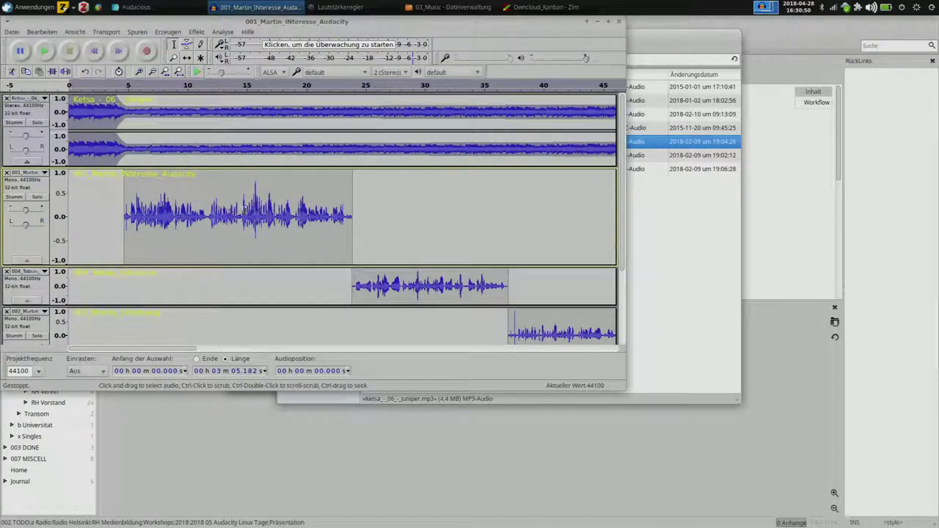
{"action": "left_click_drag", "start_coordinate": [238, 211], "coordinate": [133, 221]}
{"action": "key", "text": "ctrl+r"}
{"action": "key", "text": "Return"}
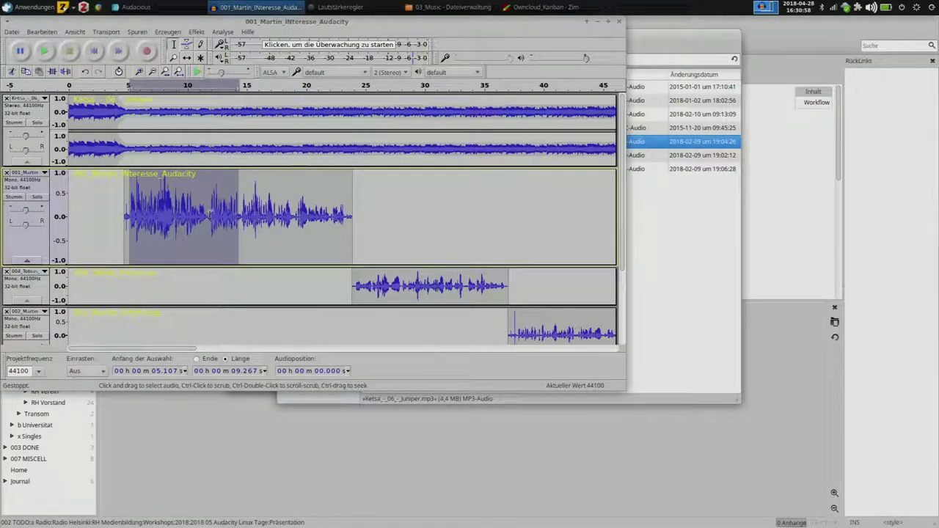
Normalize the first voice clip from about 12 seconds to its end to -1.0 dB with DC offset removal
{"action": "left_click", "coordinate": [176, 213]}
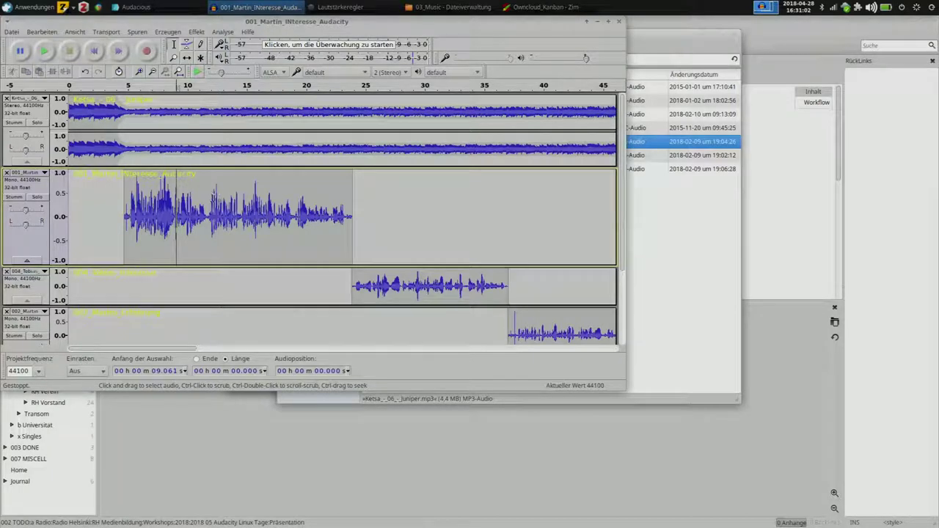
{"action": "left_click_drag", "start_coordinate": [209, 213], "coordinate": [353, 219]}
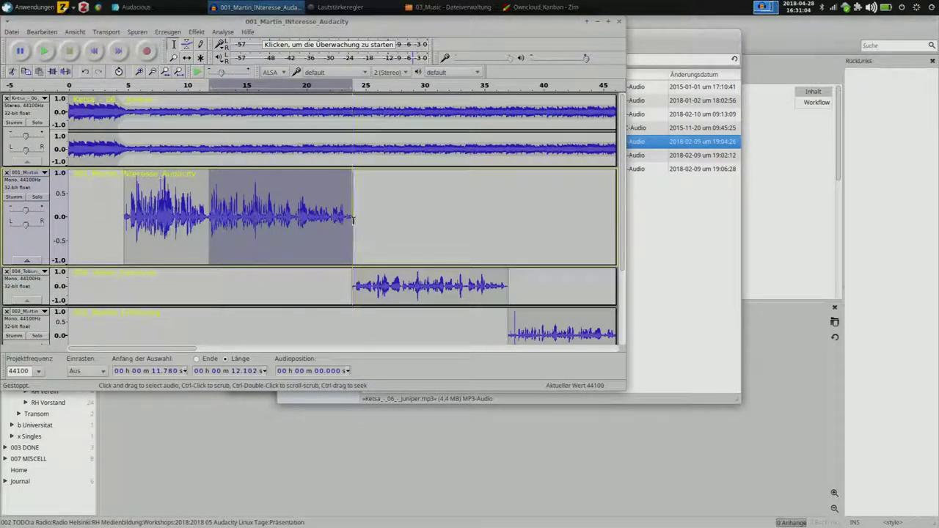
{"action": "key", "text": "ctrl+r"}
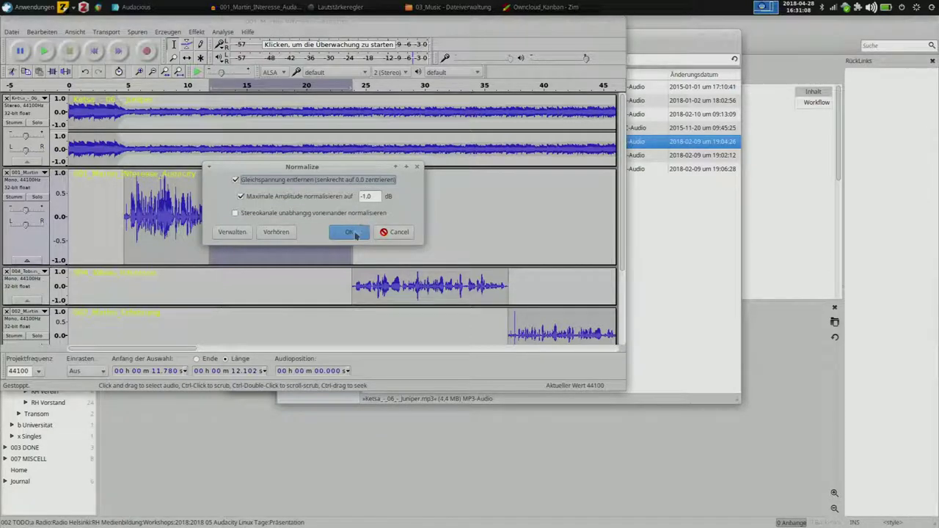
{"action": "left_click", "coordinate": [349, 232]}
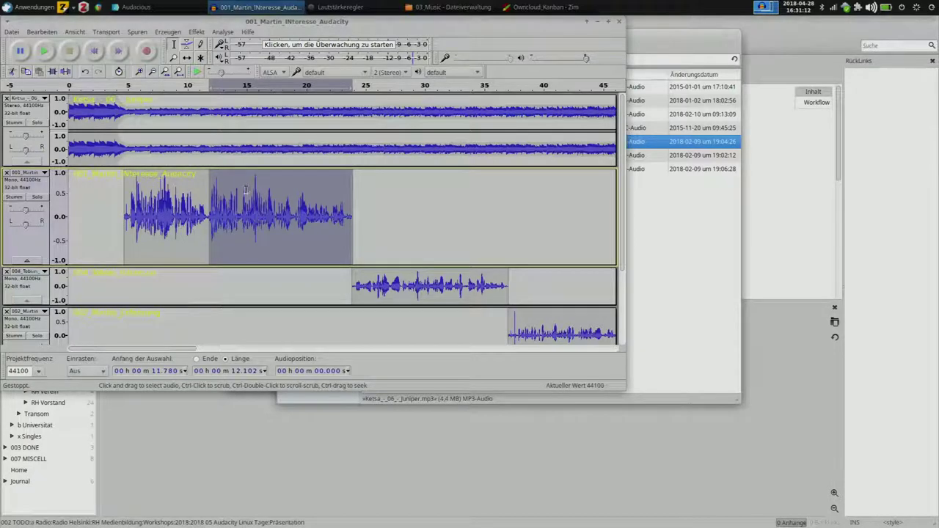
Normalize the quieter part of the first voice clip from about 17 seconds to its end
{"action": "left_click_drag", "start_coordinate": [267, 200], "coordinate": [355, 215]}
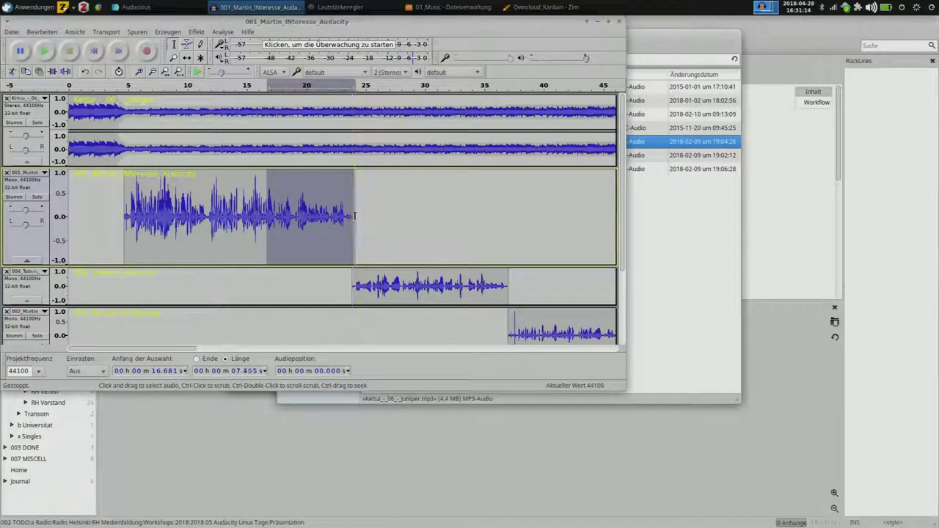
{"action": "key", "text": "ctrl+r"}
{"action": "left_click", "coordinate": [346, 230]}
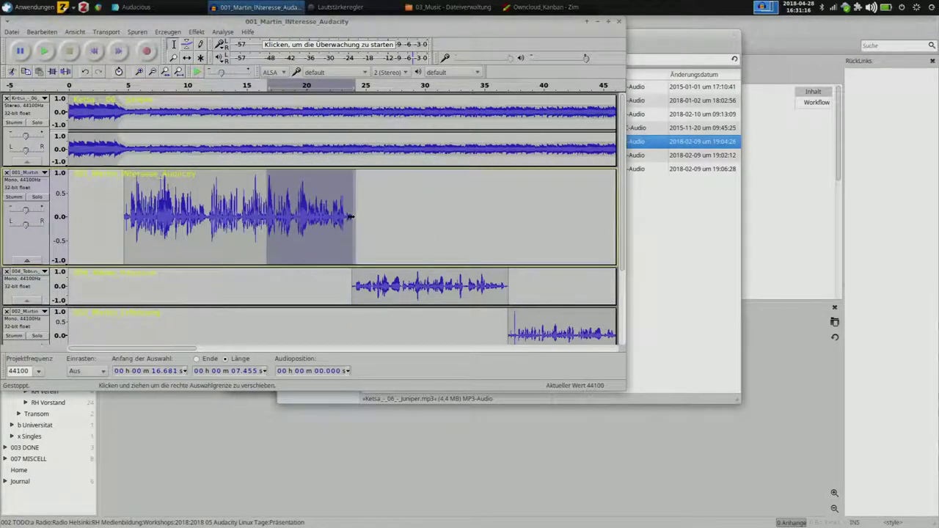
Normalize the quiet passage between about 9 and 12 seconds in the first voice clip
{"action": "left_click", "coordinate": [229, 204]}
{"action": "left_click_drag", "start_coordinate": [207, 205], "coordinate": [241, 202]}
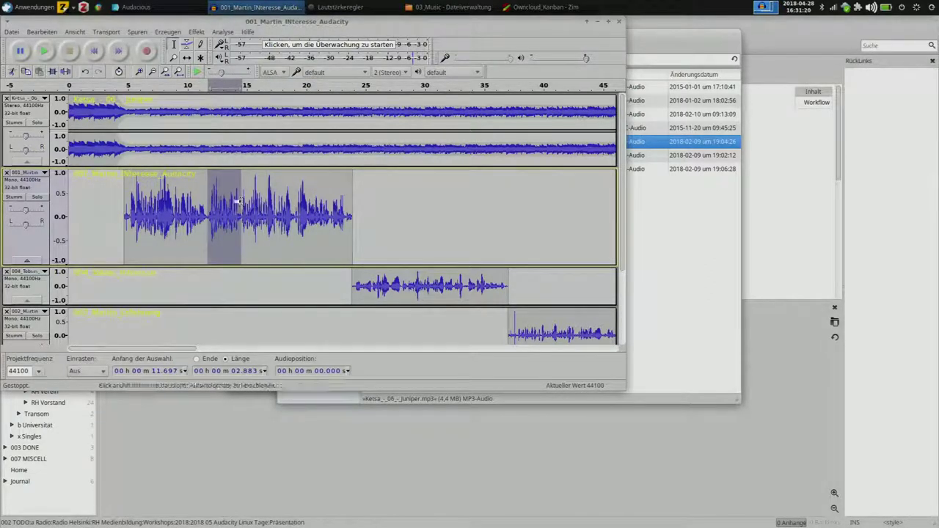
{"action": "mouse_move", "coordinate": [173, 204]}
{"action": "left_mouse_down"}
{"action": "mouse_move", "coordinate": [209, 208]}
{"action": "mouse_move", "coordinate": [174, 220]}
{"action": "left_mouse_up"}
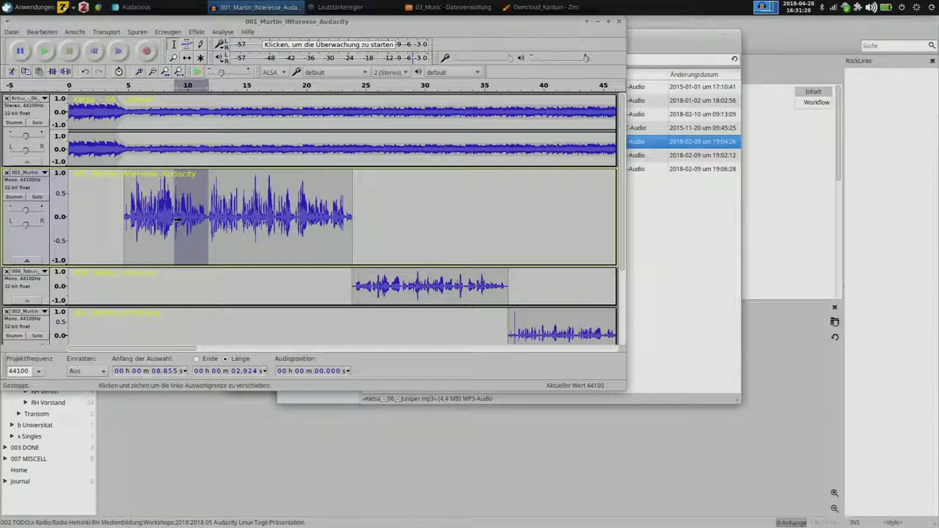
{"action": "mouse_move", "coordinate": [208, 220]}
{"action": "left_mouse_down"}
{"action": "mouse_move", "coordinate": [197, 220]}
{"action": "mouse_move", "coordinate": [211, 226]}
{"action": "left_mouse_up"}
{"action": "key", "text": "ctrl+r"}
{"action": "key", "text": "Return"}
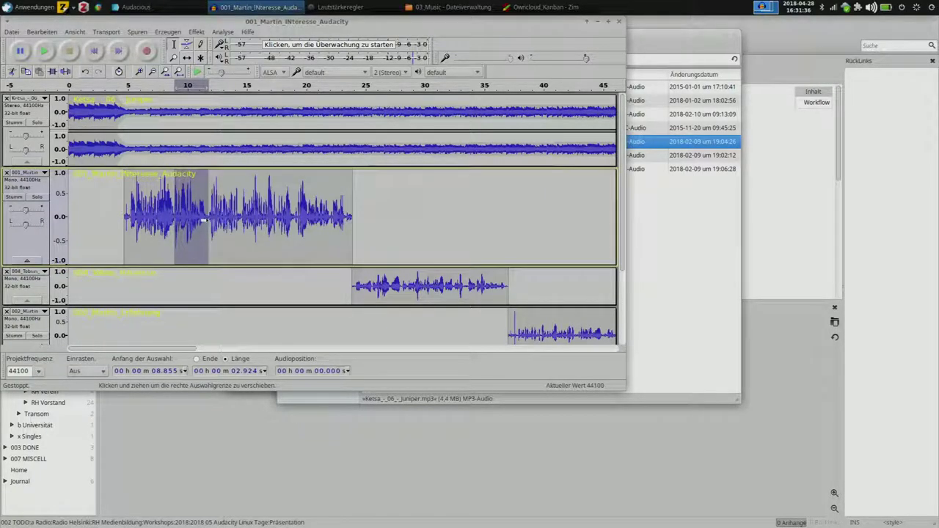
Normalize the closing passage of the first voice clip, from about 20 seconds to its end
{"action": "left_click_drag", "start_coordinate": [309, 214], "coordinate": [351, 216]}
{"action": "key", "text": "ctrl+r"}
{"action": "left_click", "coordinate": [351, 229]}
Compress the whole first voice clip with a -12 dB threshold, -40 dB noise floor and 4:1 ratio
{"action": "double_click", "coordinate": [254, 217]}
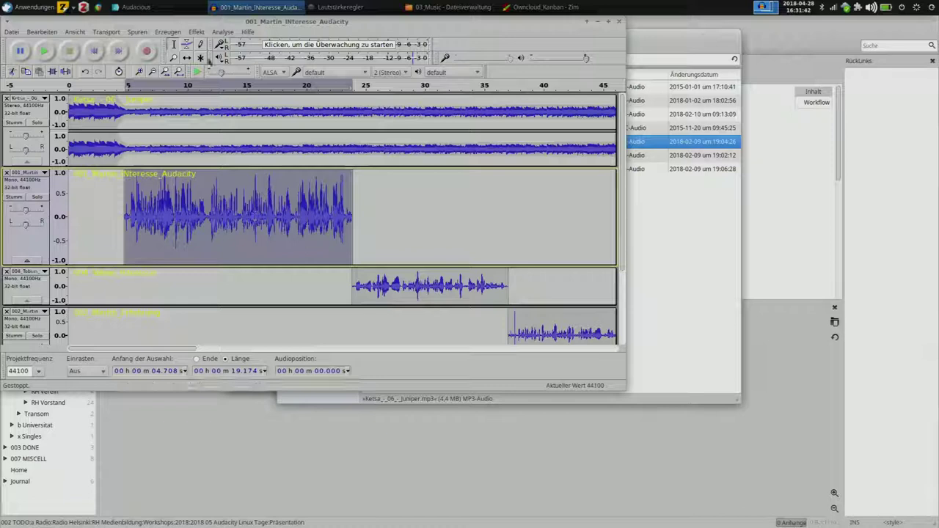
{"action": "left_click", "coordinate": [196, 31]}
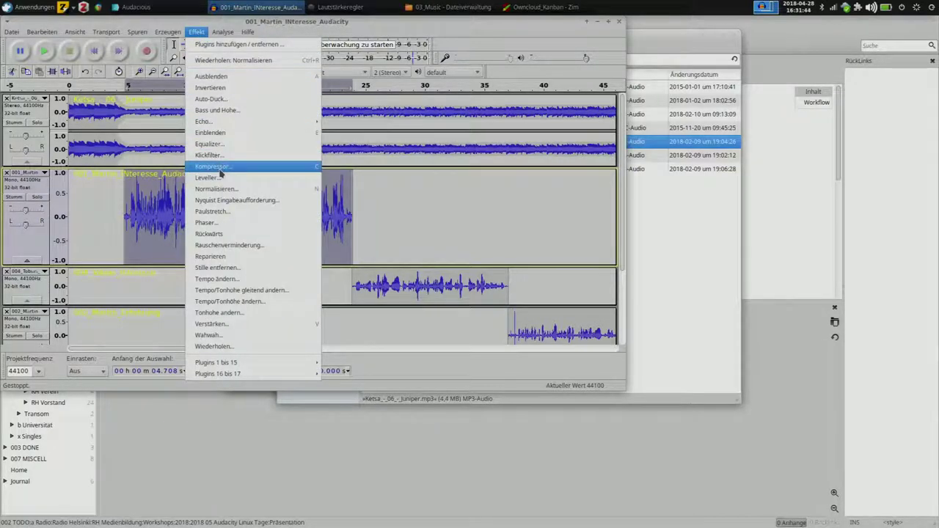
{"action": "left_click", "coordinate": [433, 217]}
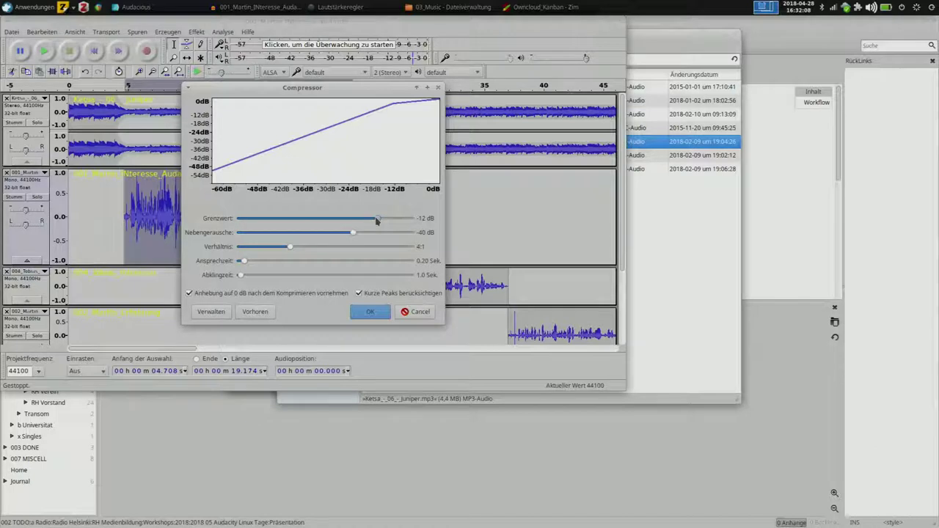
{"action": "left_click", "coordinate": [371, 313]}
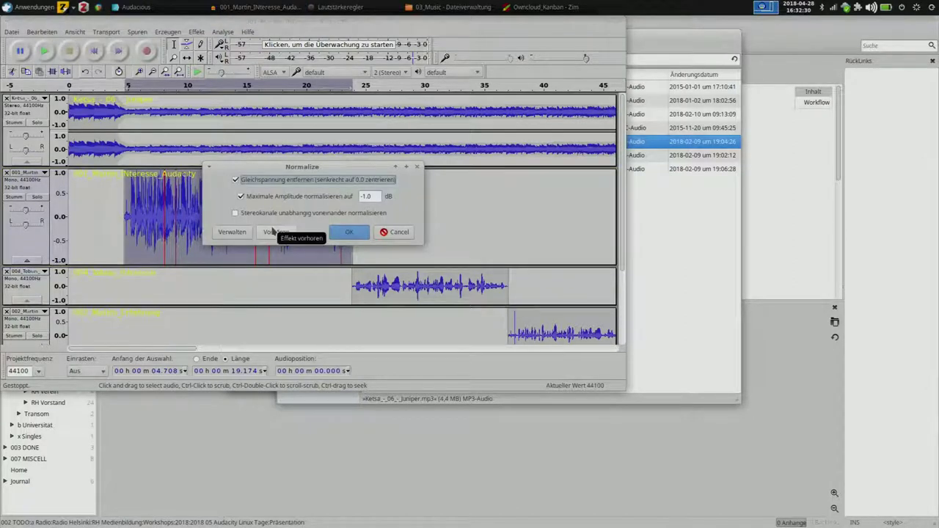
Normalize the compressed first voice clip to -1.0 dB and play the mix from about 3.5 seconds into the second voice clip
{"action": "key", "text": "Return"}
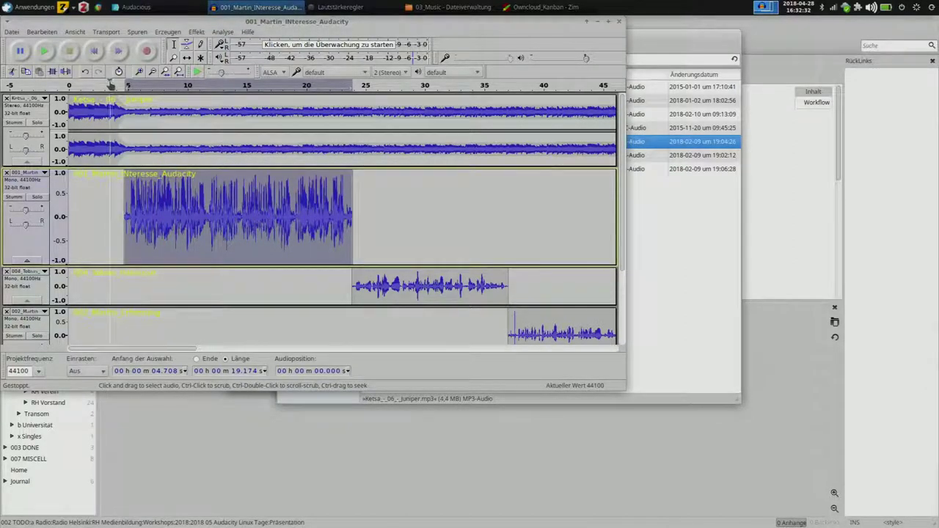
{"action": "left_click", "coordinate": [110, 85]}
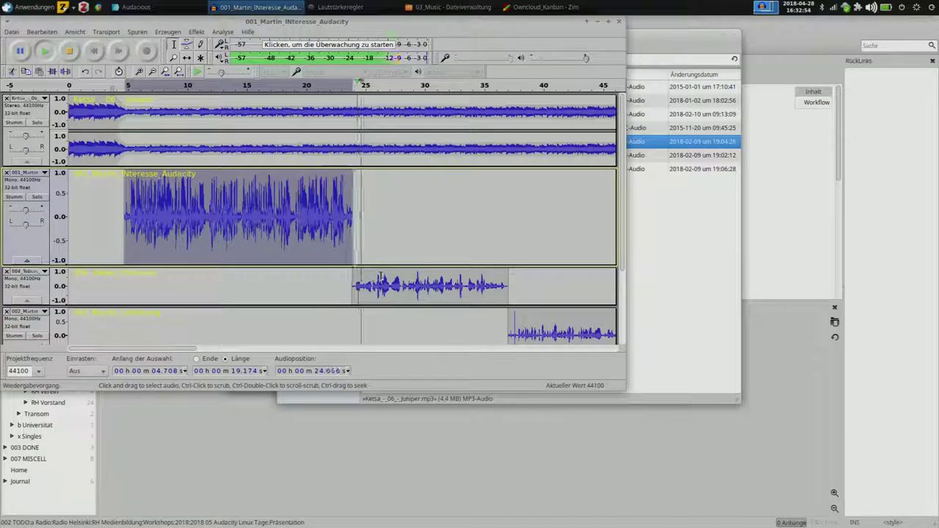
{"action": "key", "text": "space"}
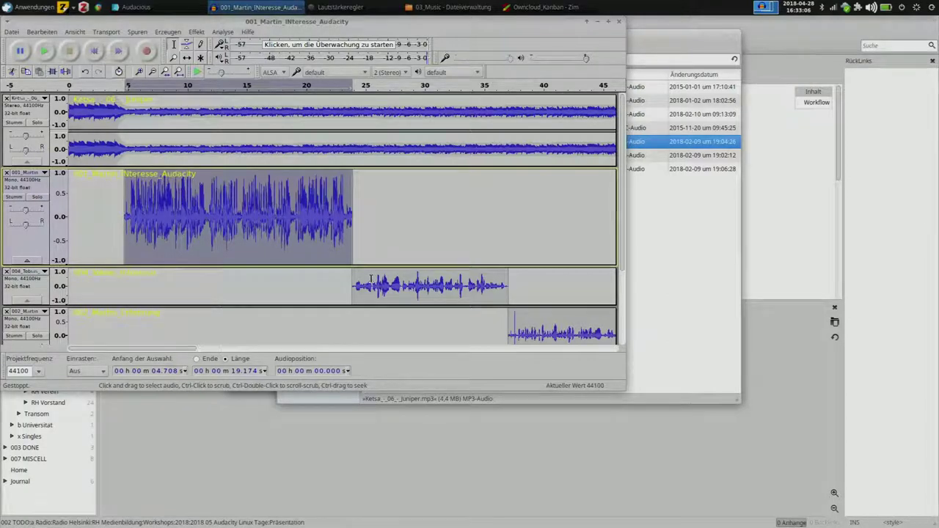
Normalize the second voice clip's first four seconds and its closing section from about 32 seconds
{"action": "left_click_drag", "start_coordinate": [401, 283], "coordinate": [353, 290]}
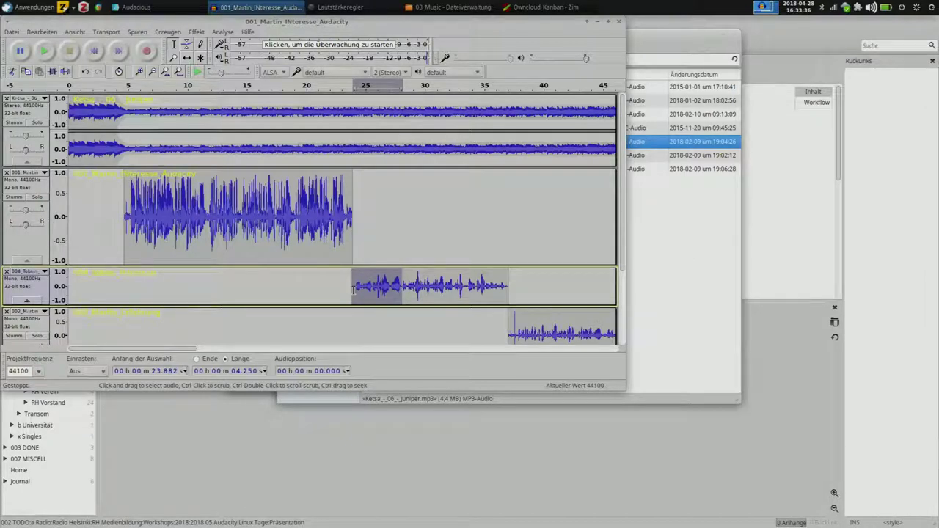
{"action": "key", "text": "ctrl+r"}
{"action": "key", "text": "Return"}
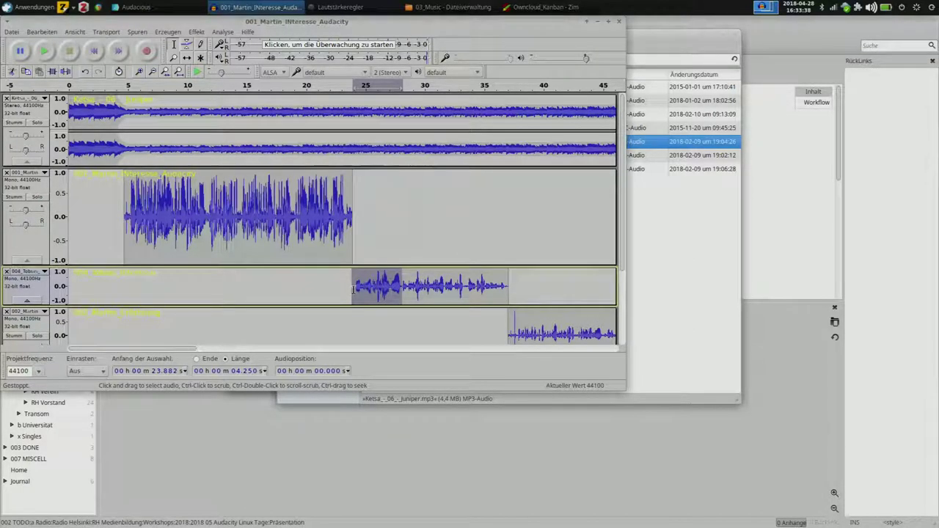
{"action": "left_click_drag", "start_coordinate": [445, 288], "coordinate": [506, 290]}
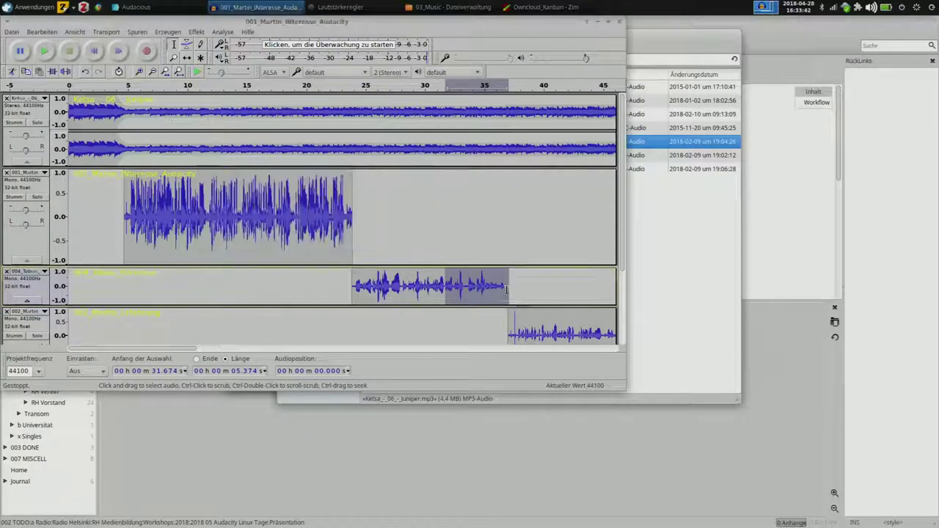
Compress the whole second voice clip and play it back until the third clip begins
{"action": "double_click", "coordinate": [440, 282]}
{"action": "key", "text": "ctrl+shift+c"}
{"action": "key", "text": "Return"}
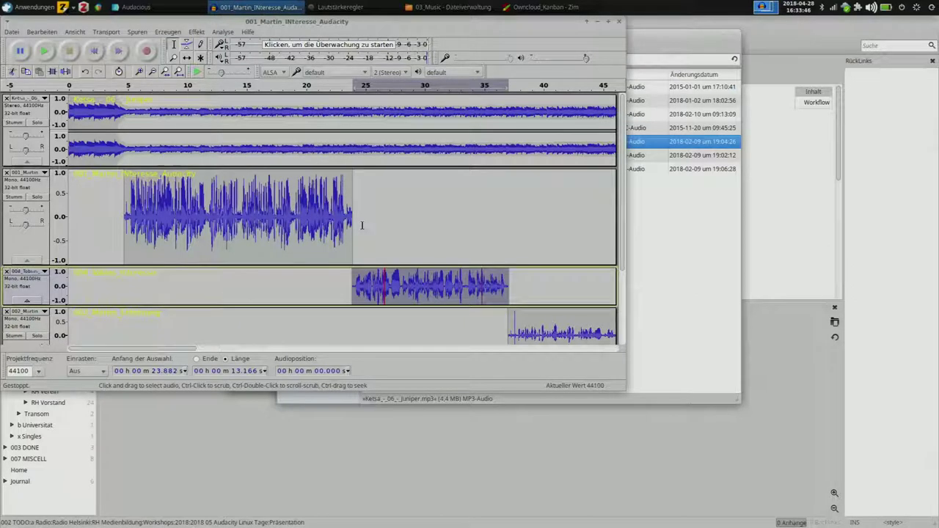
{"action": "key", "text": "space"}
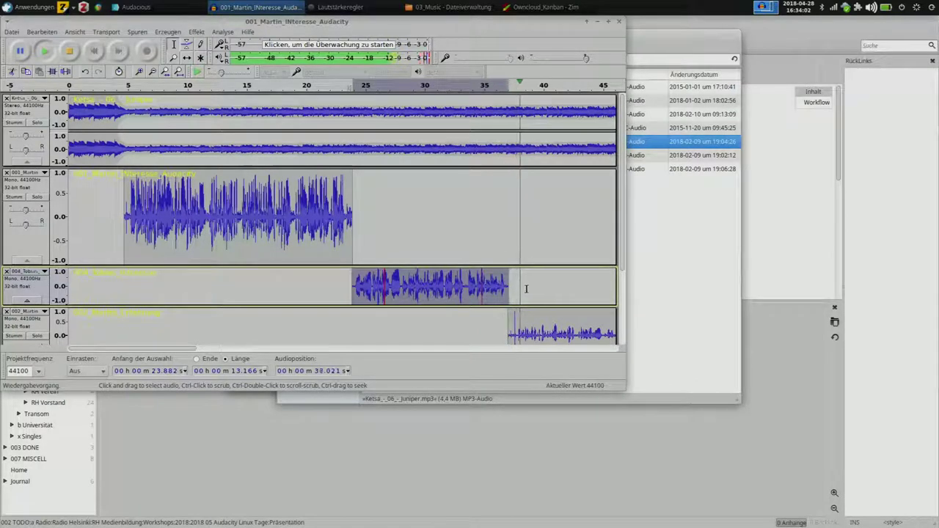
{"action": "key", "text": "space"}
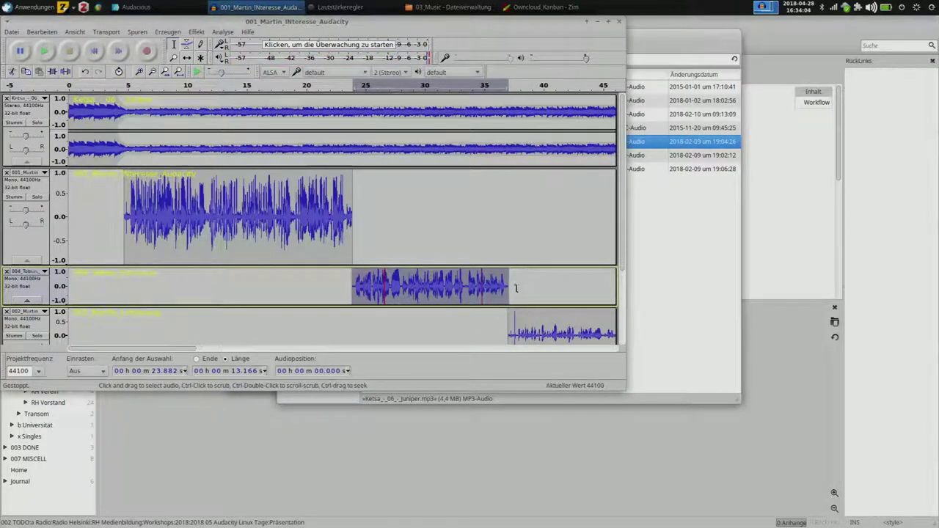
Select the range from 0 to about 37 seconds across the Juniper track and the first two voice tracks
{"action": "left_click_drag", "start_coordinate": [508, 286], "coordinate": [70, 89]}
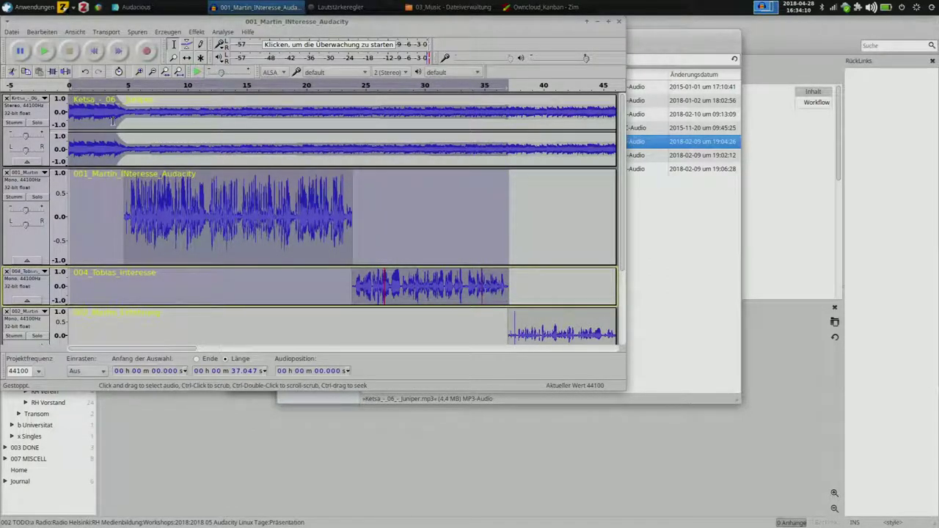